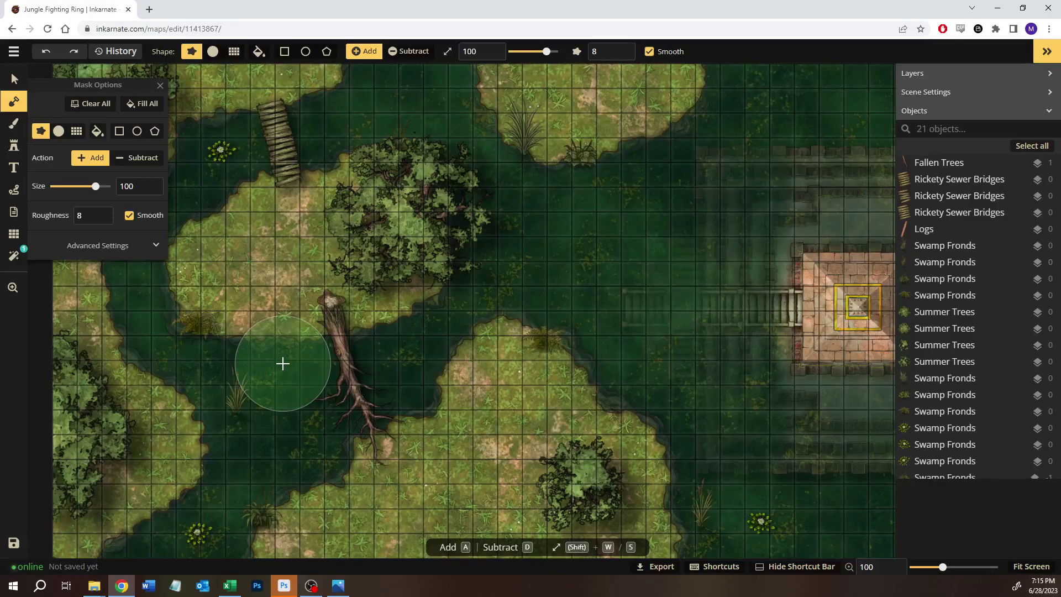
# Switch to Photoshop with the Jungle One South plan and move the floating text bar clear of the Cages sketch.
pyautogui.scroll(-2, 320, 351)
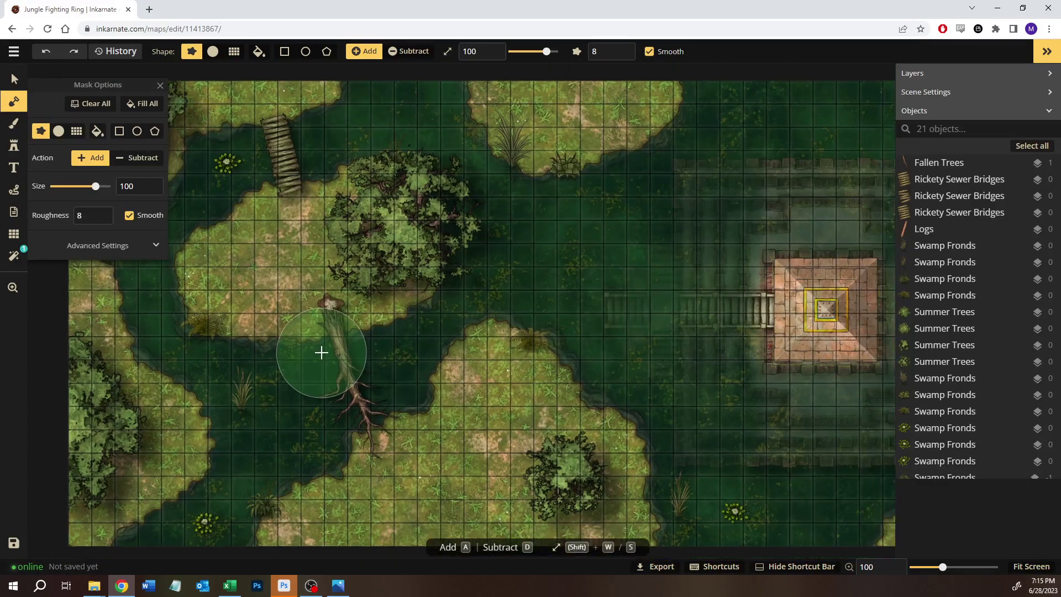
pyautogui.scroll(-2, 321, 352)
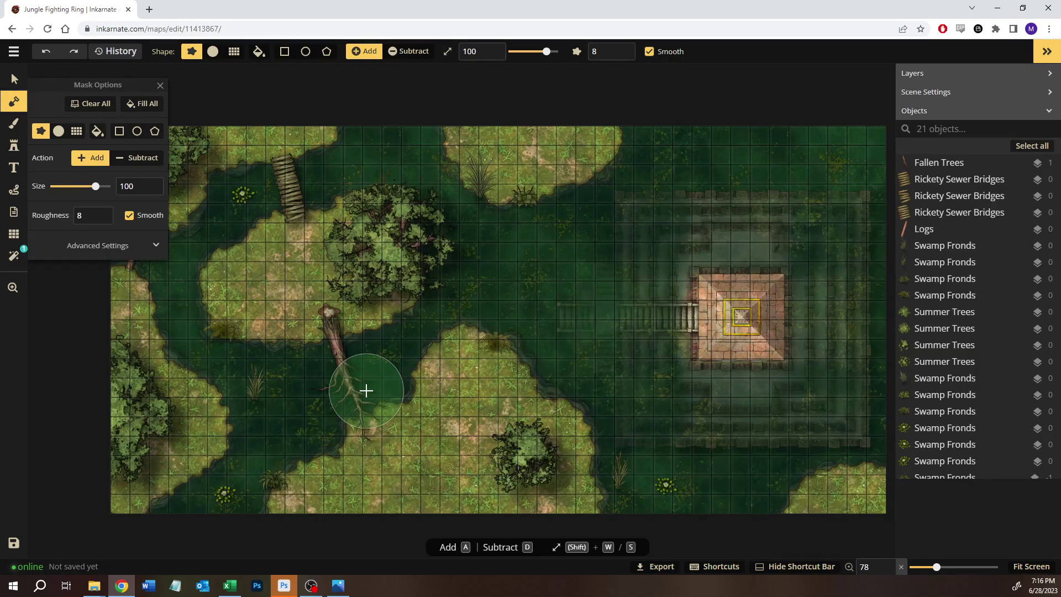
pyautogui.click(343, 587)
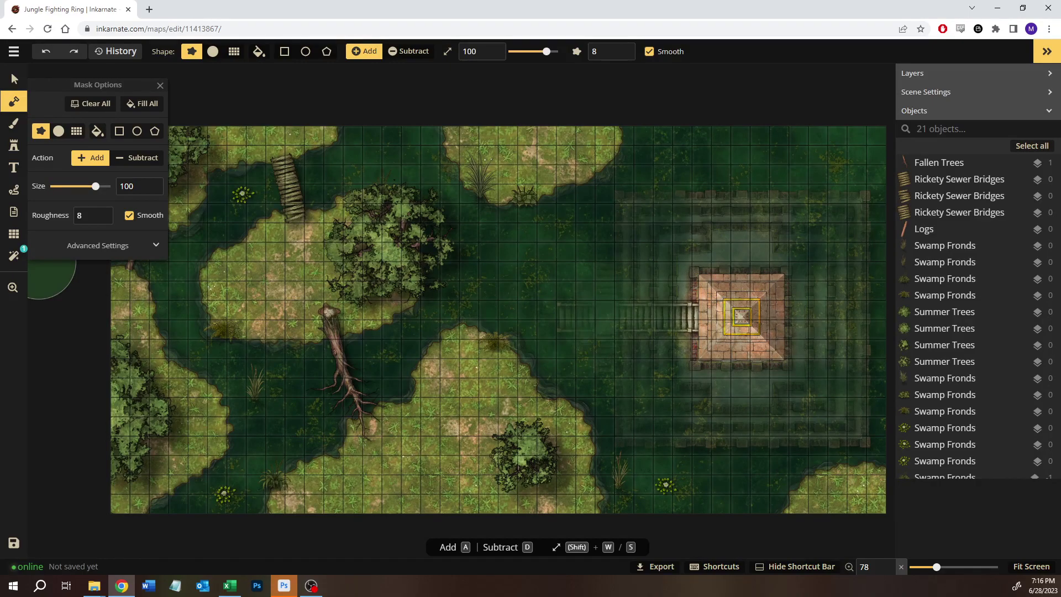
pyautogui.hotkey('alt', 'Tab')
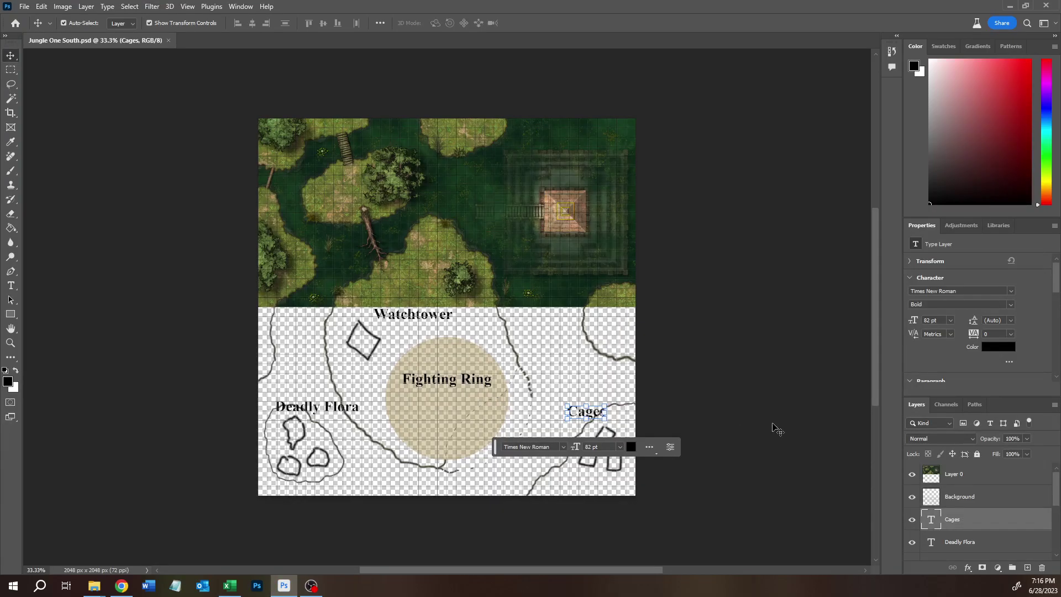
pyautogui.moveTo(496, 451); pyautogui.dragTo(397, 541)
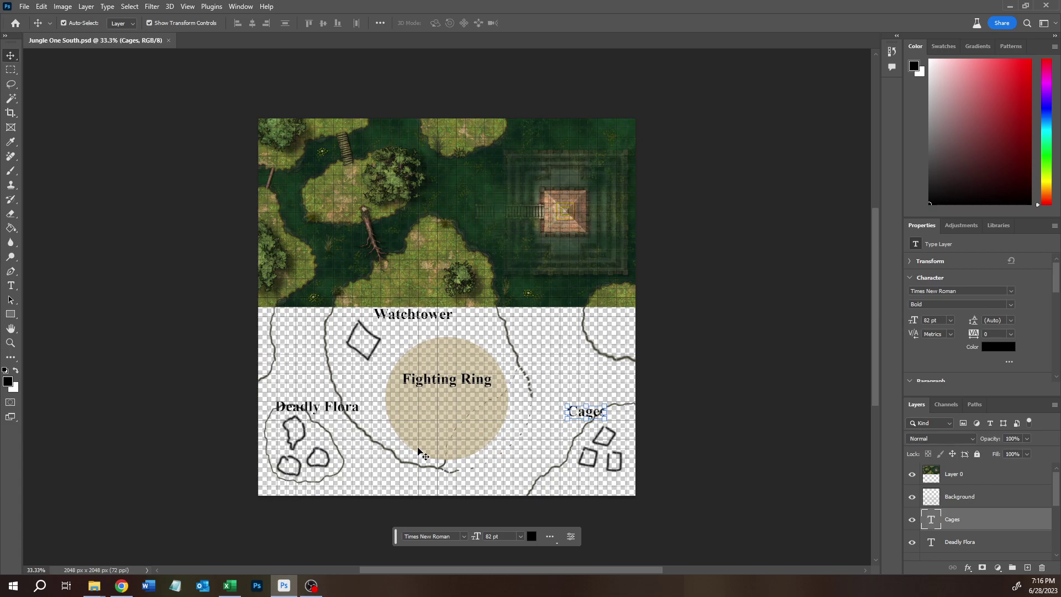
# Crop the canvas to the lower half with the sketched plan, aligning the crop's upper edge with the finished map's lower border.
pyautogui.click(11, 71)
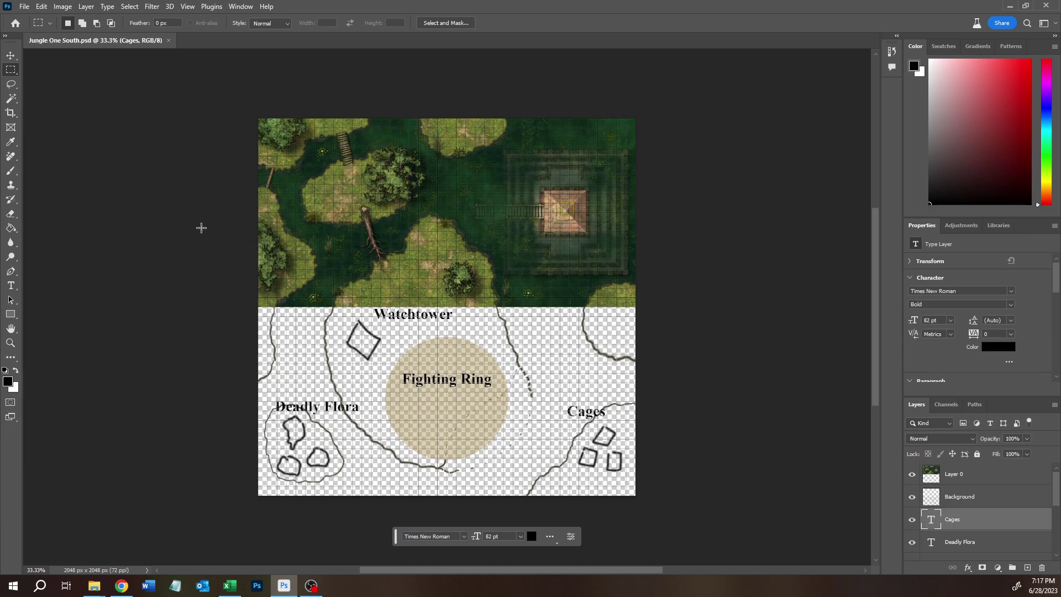
pyautogui.click(15, 118)
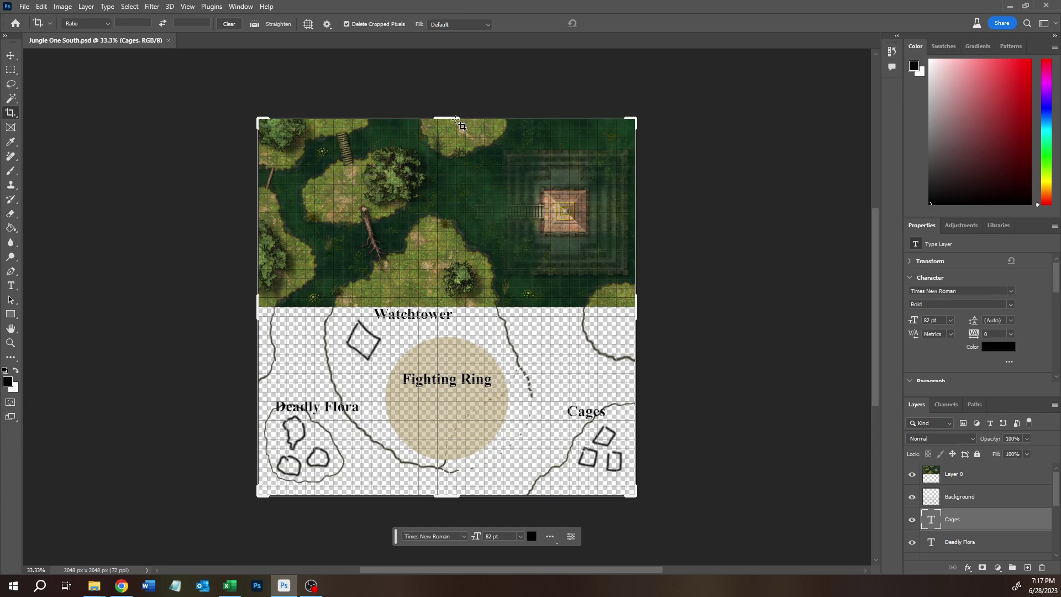
pyautogui.moveTo(451, 116); pyautogui.dragTo(436, 216)
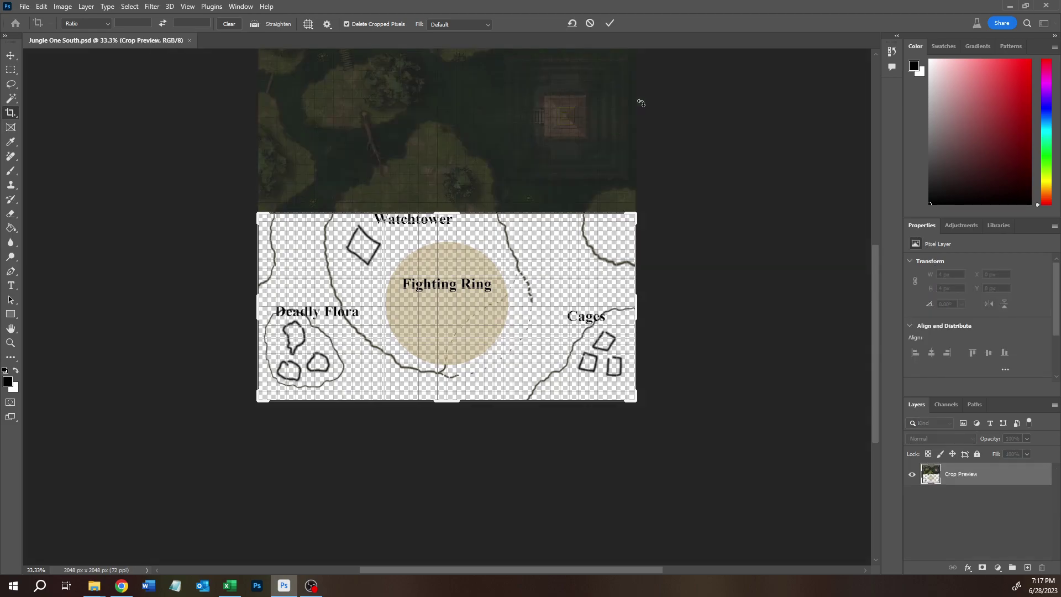
pyautogui.scroll(5, 564, 237)
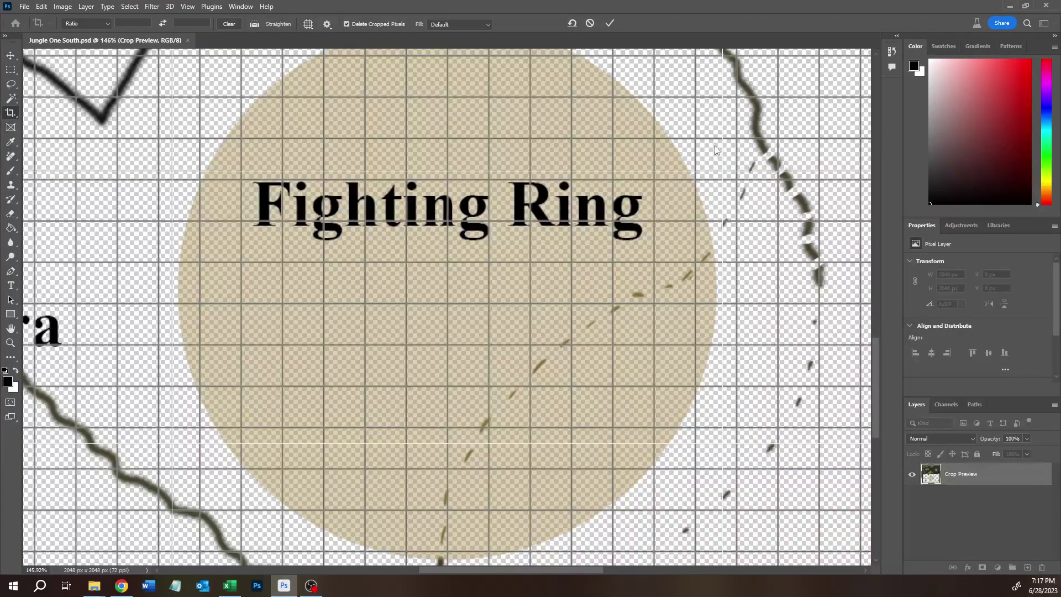
pyautogui.hotkey('alt', 'space')
pyautogui.press('Escape')
pyautogui.moveTo(703, 162); pyautogui.dragTo(554, 556)
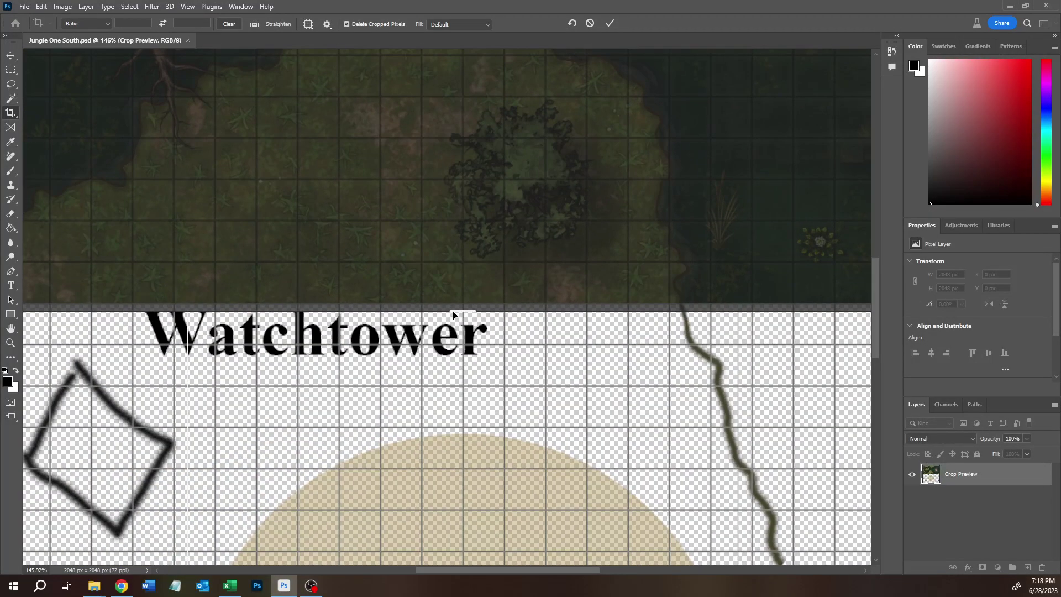
pyautogui.moveTo(454, 315); pyautogui.dragTo(460, 307)
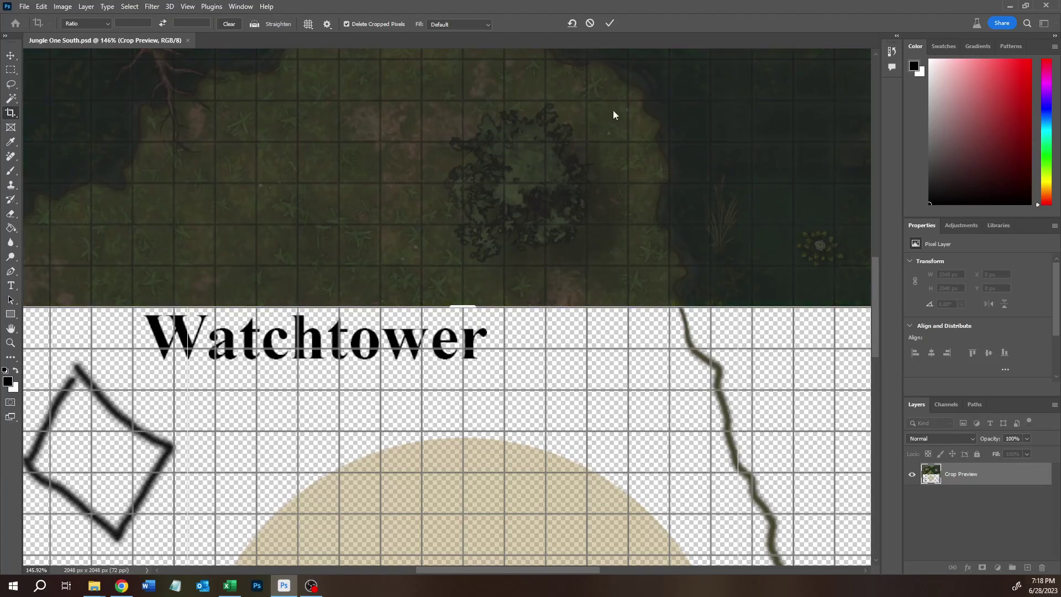
pyautogui.click(609, 23)
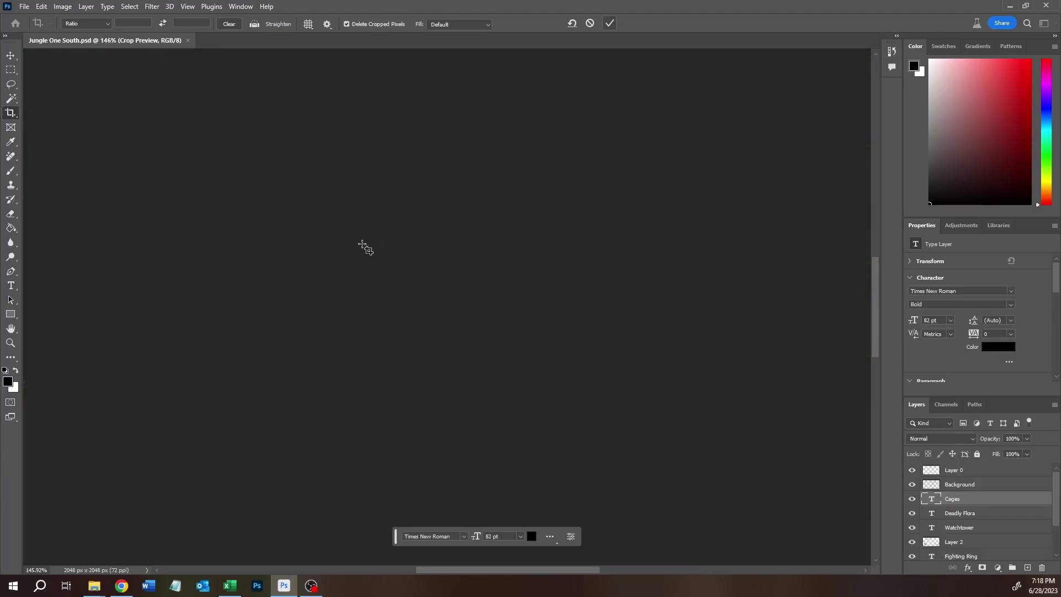
pyautogui.scroll(-3, 339, 343)
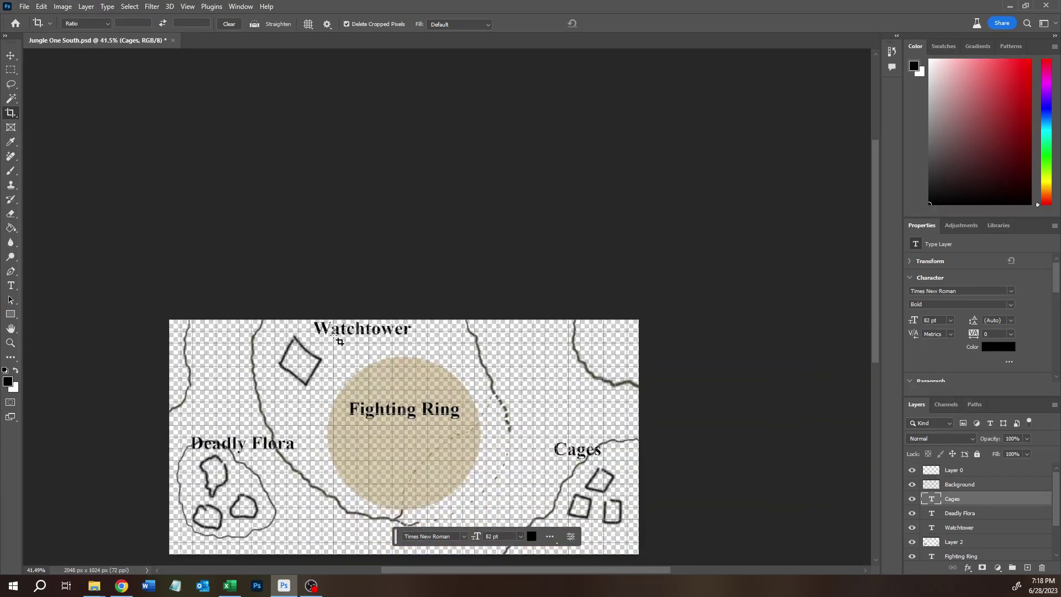
pyautogui.scroll(-2, 340, 341)
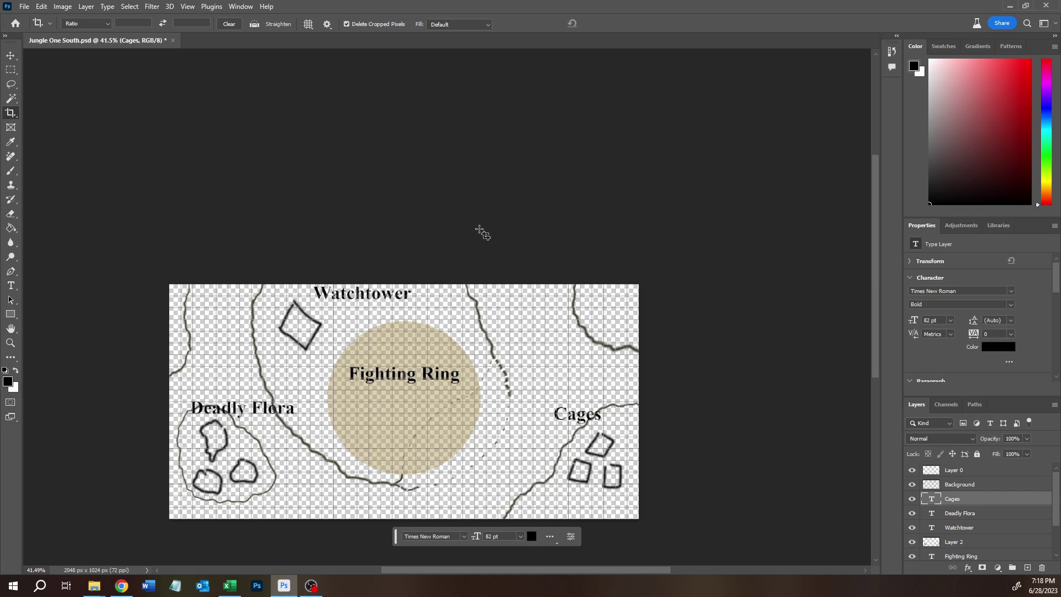
# Save a copy of the cropped plan as the JPEG "Jungle One South copy.jpg" at maximum quality 12.
pyautogui.click(24, 7)
pyautogui.click(37, 152)
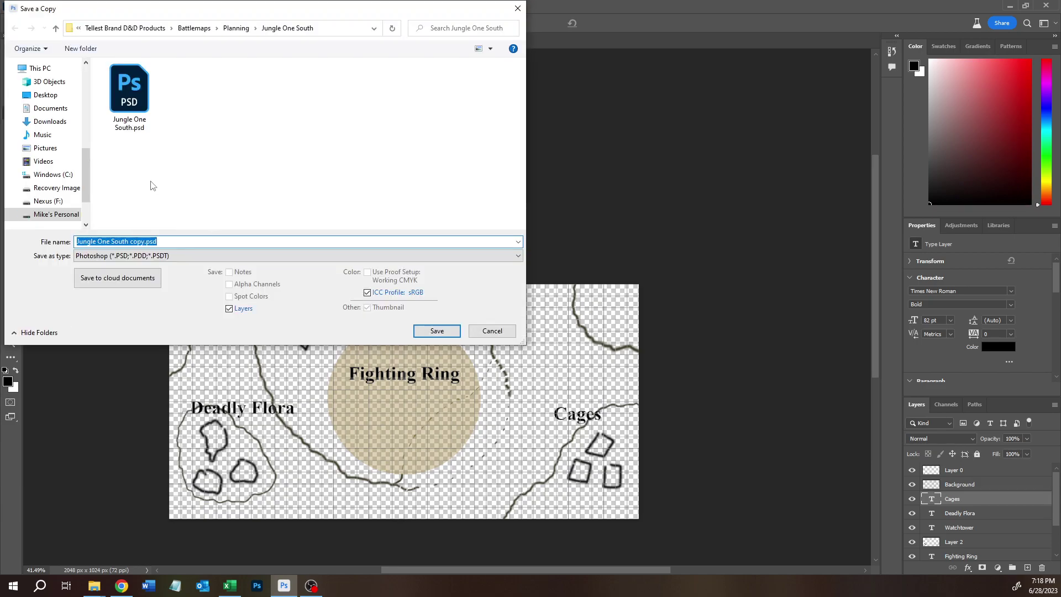
pyautogui.click(126, 255)
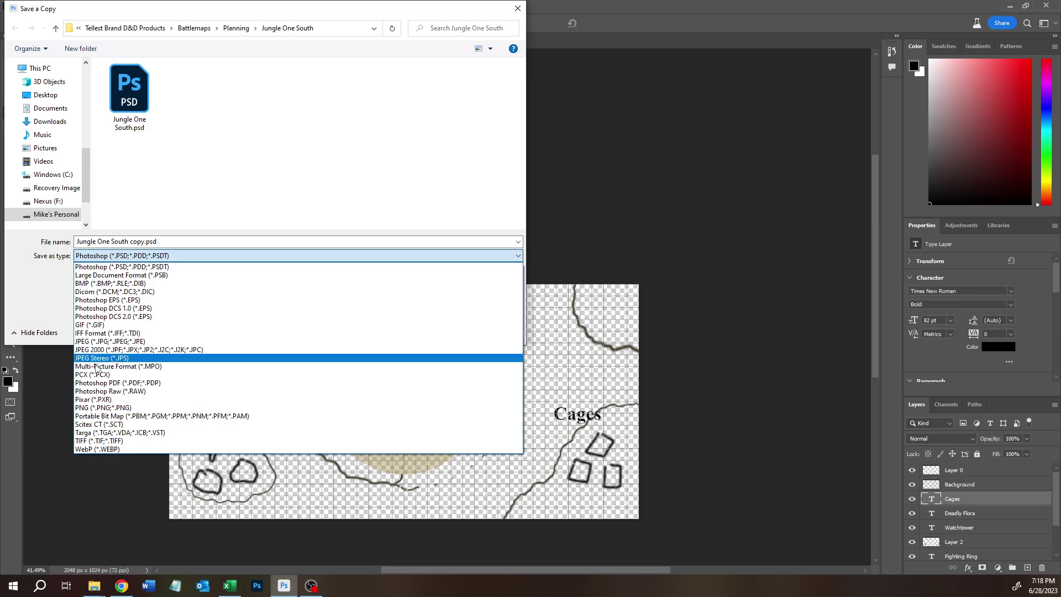
pyautogui.click(94, 408)
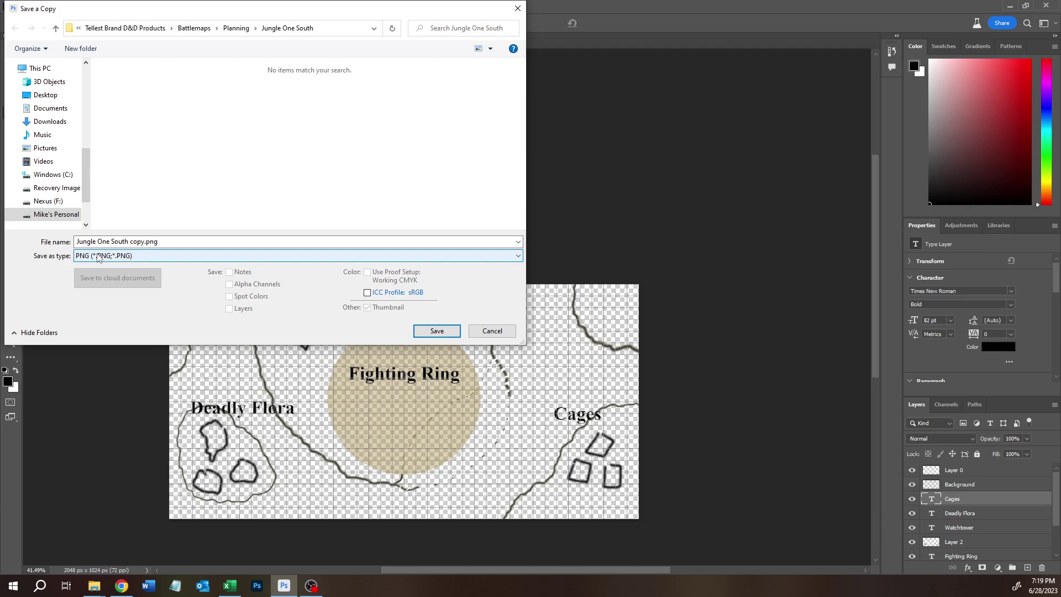
pyautogui.click(98, 258)
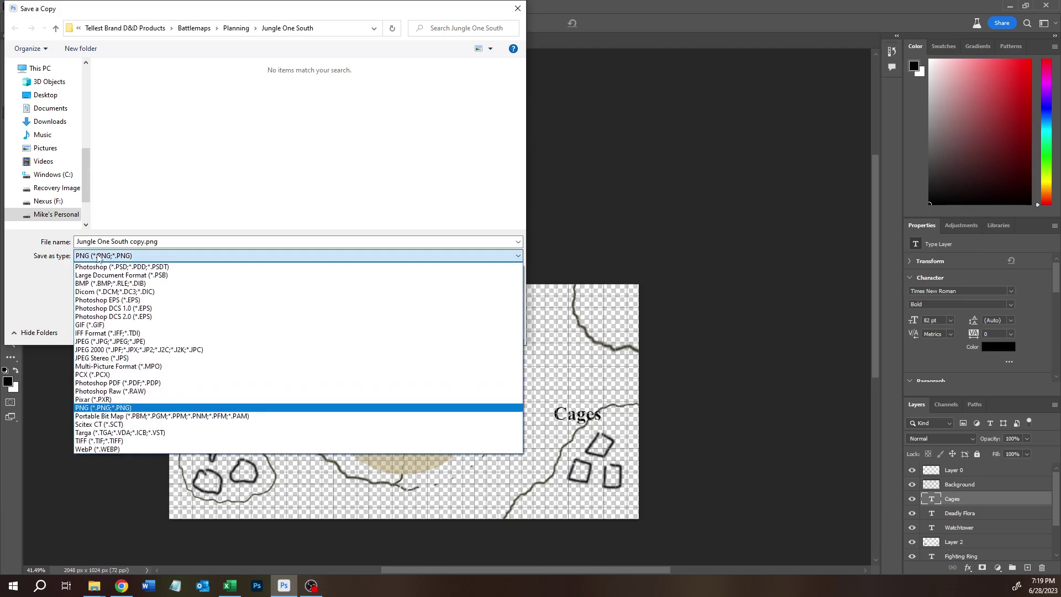
pyautogui.click(117, 346)
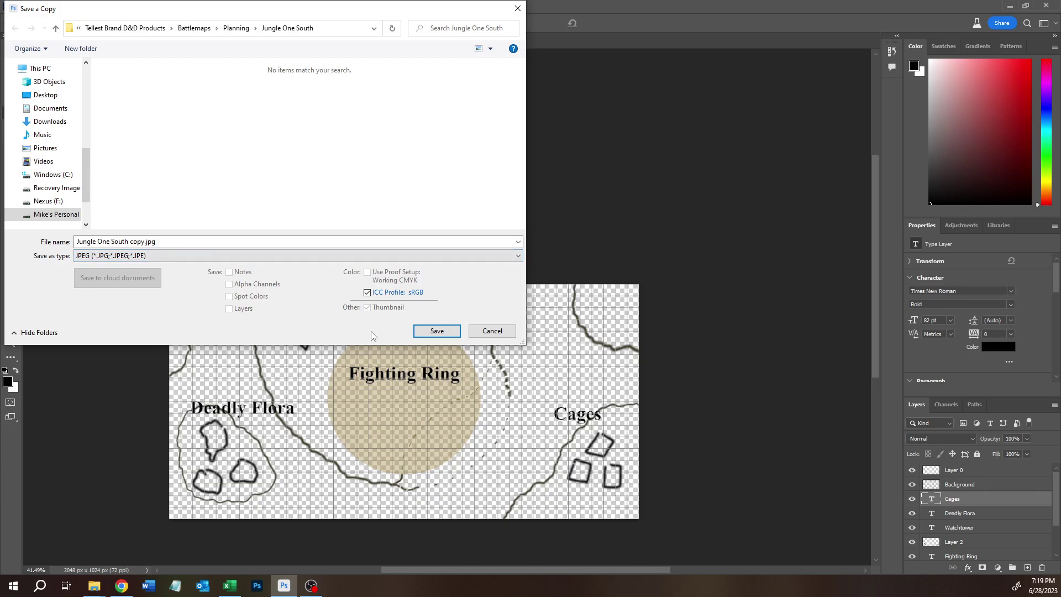
pyautogui.click(425, 332)
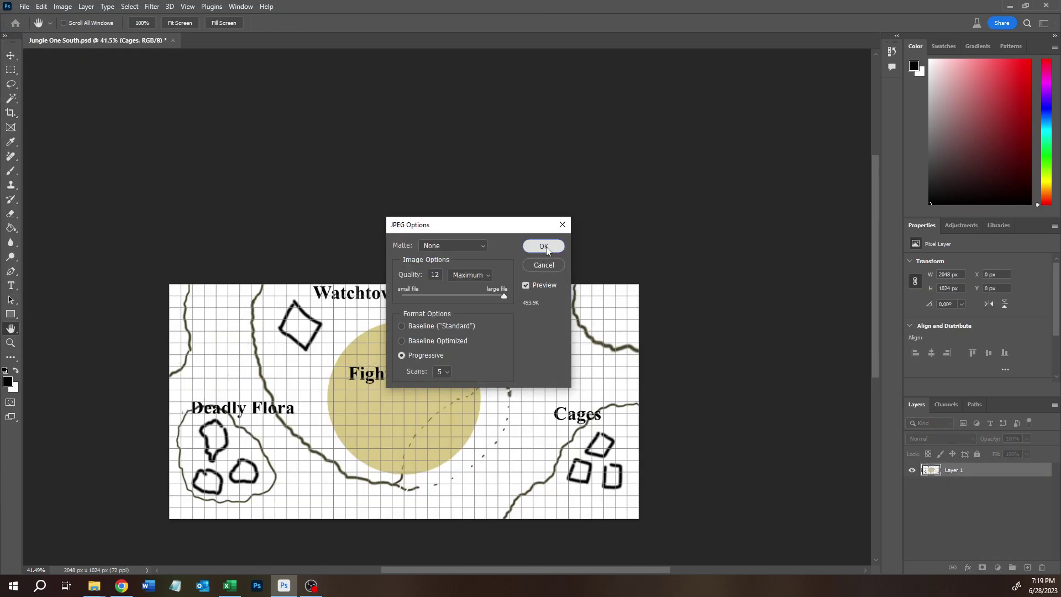
pyautogui.click(544, 246)
# Quit Photoshop without saving the changes to Jungle One South.psd and return to the Inkarnate map.
pyautogui.press('c')
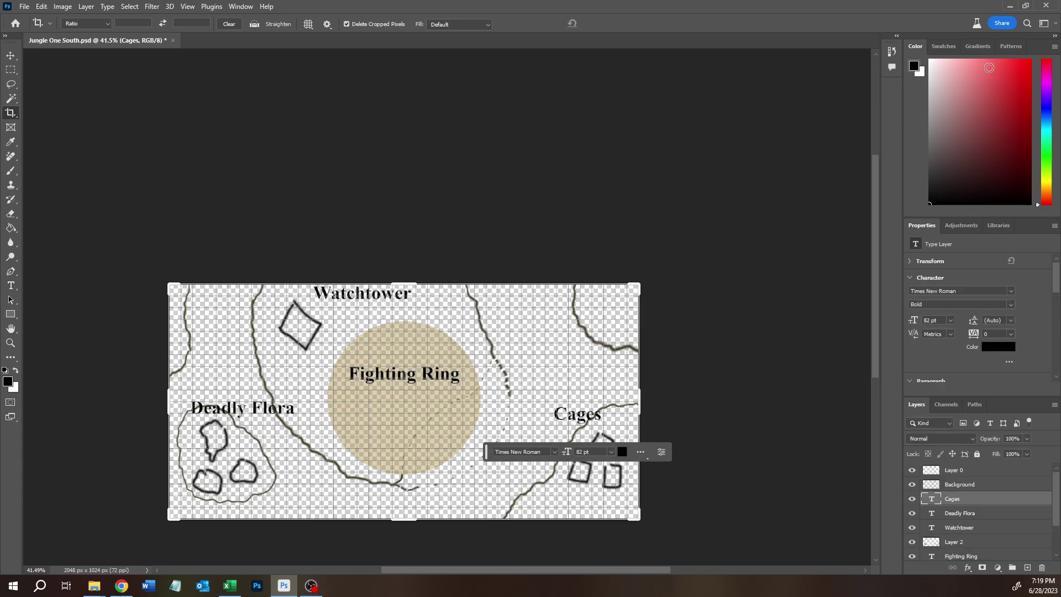
pyautogui.click(1040, 5)
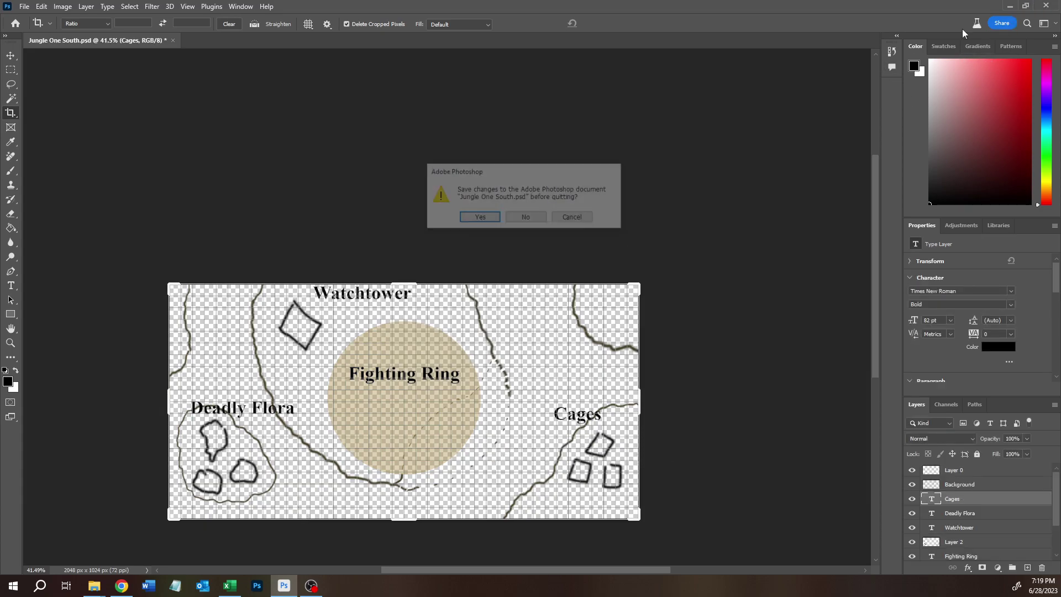
pyautogui.click(524, 216)
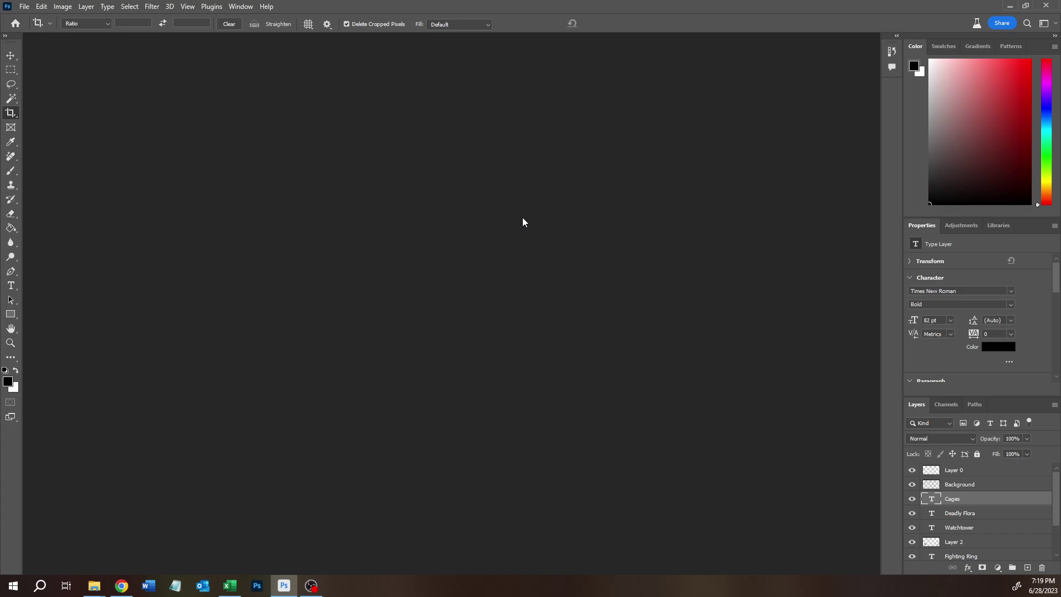
pyautogui.hotkey('alt', 'Tab')
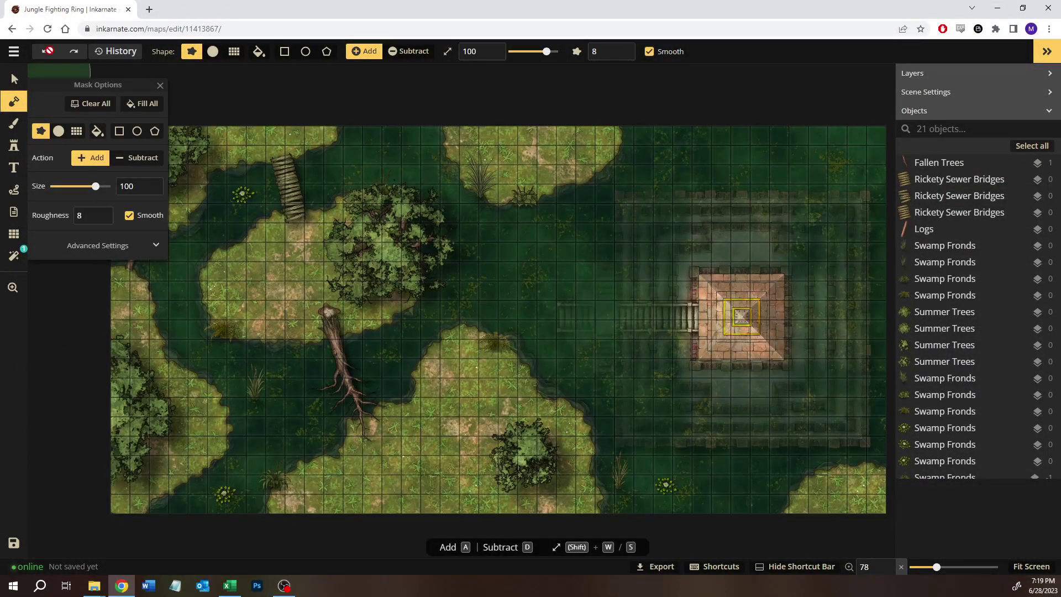
pyautogui.click(17, 53)
pyautogui.click(15, 52)
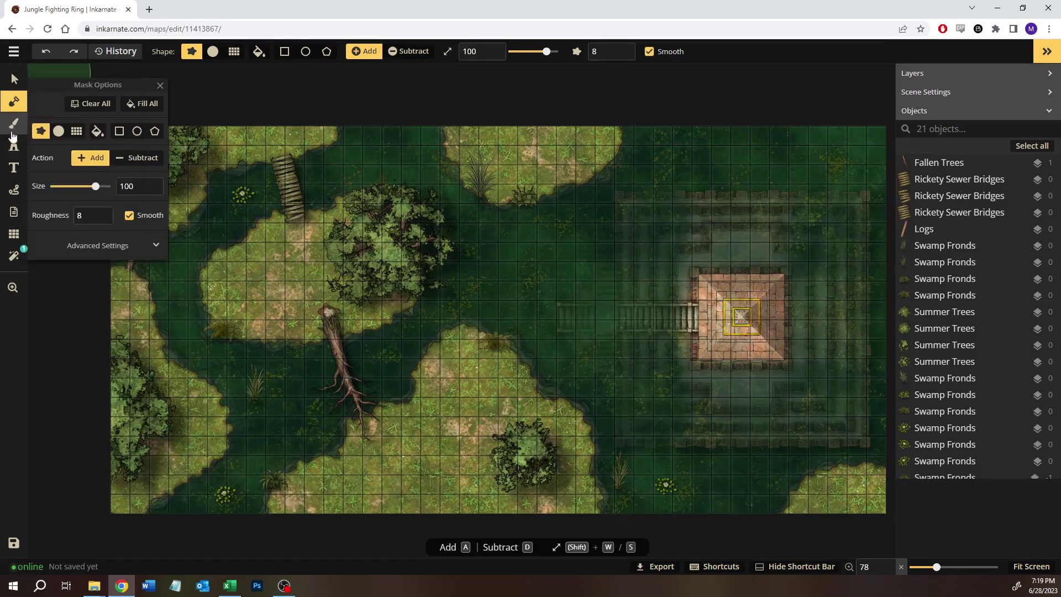
# Upload "Jungle One South copy.jpg" from the Jungle One South folder to the stamp catalog as a custom stamp.
pyautogui.click(14, 145)
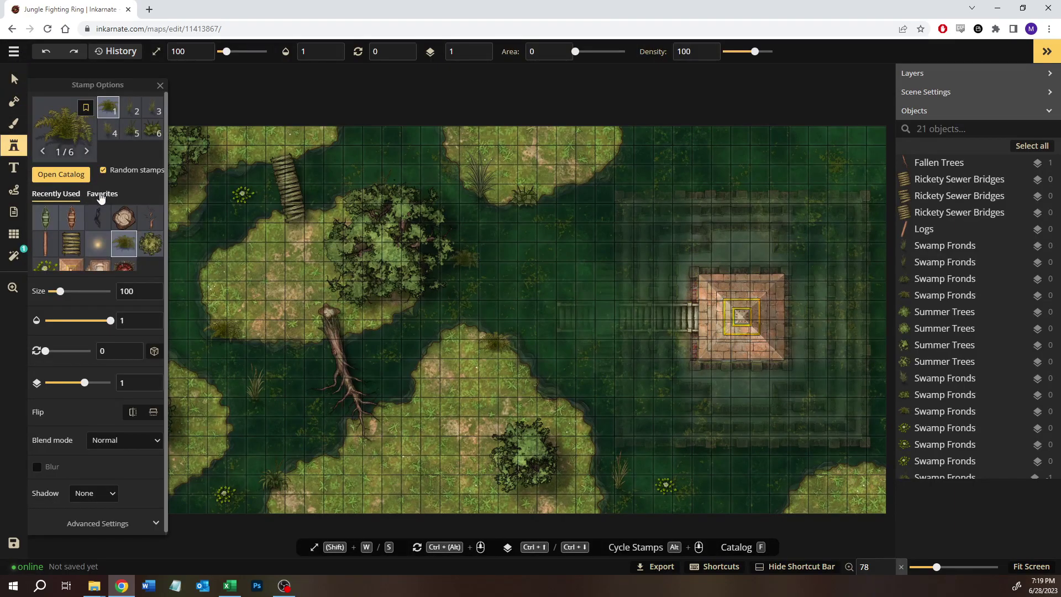
pyautogui.click(62, 175)
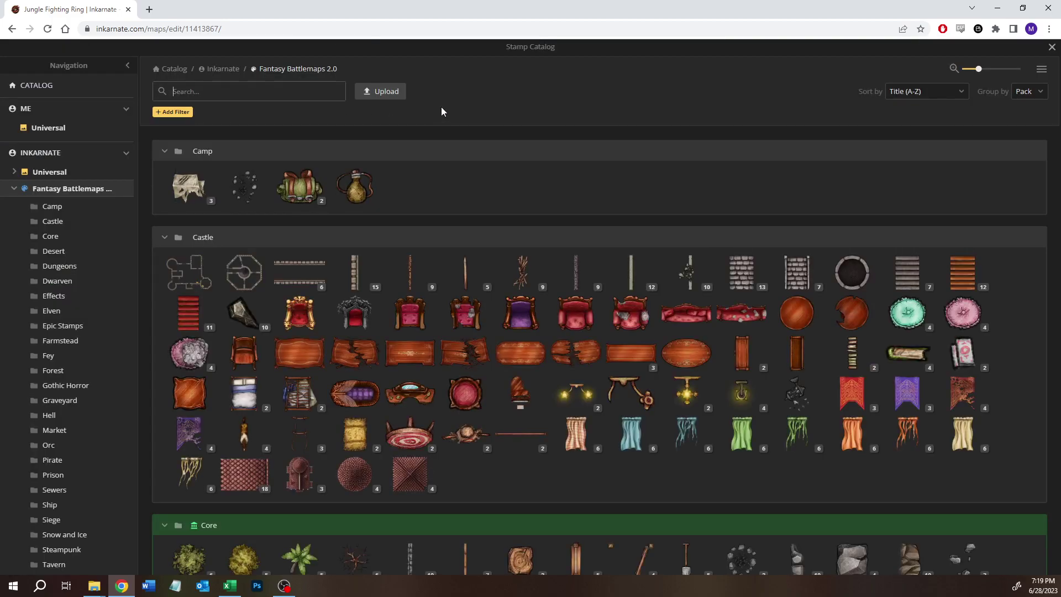
pyautogui.click(374, 92)
pyautogui.click(358, 315)
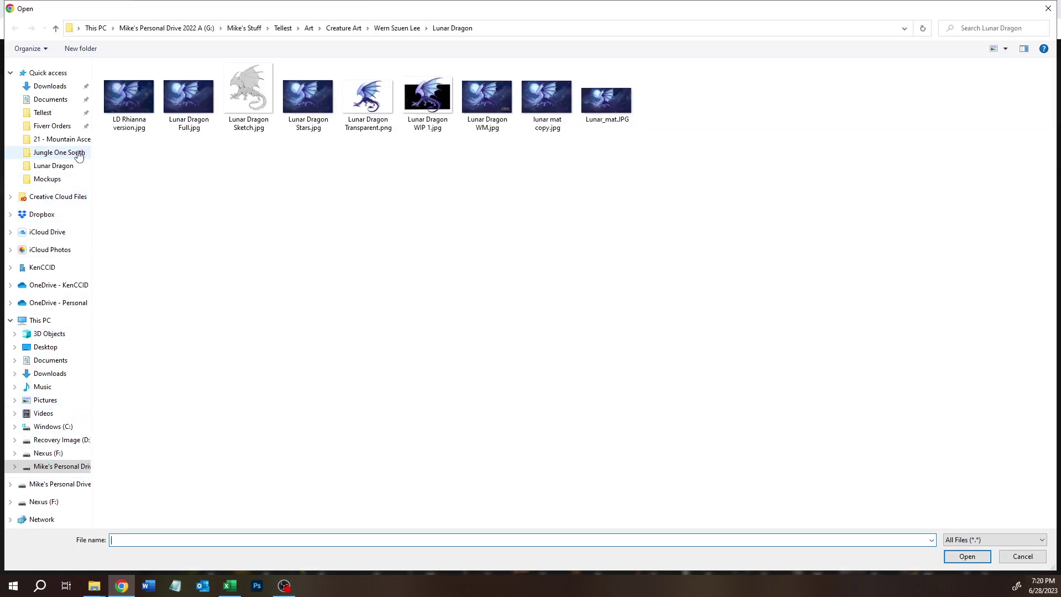
pyautogui.click(55, 139)
pyautogui.click(53, 166)
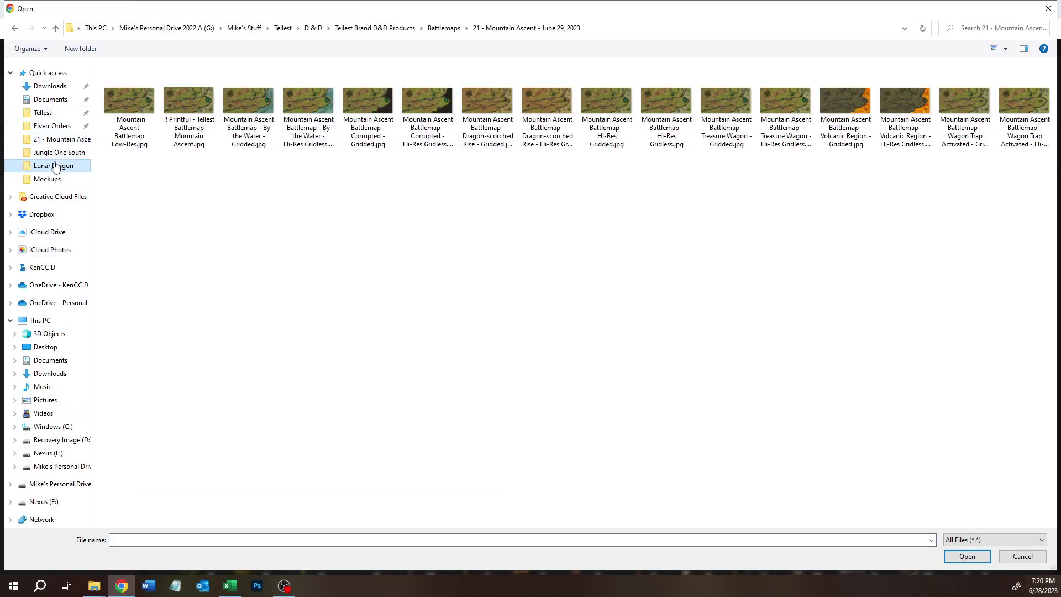
pyautogui.click(59, 152)
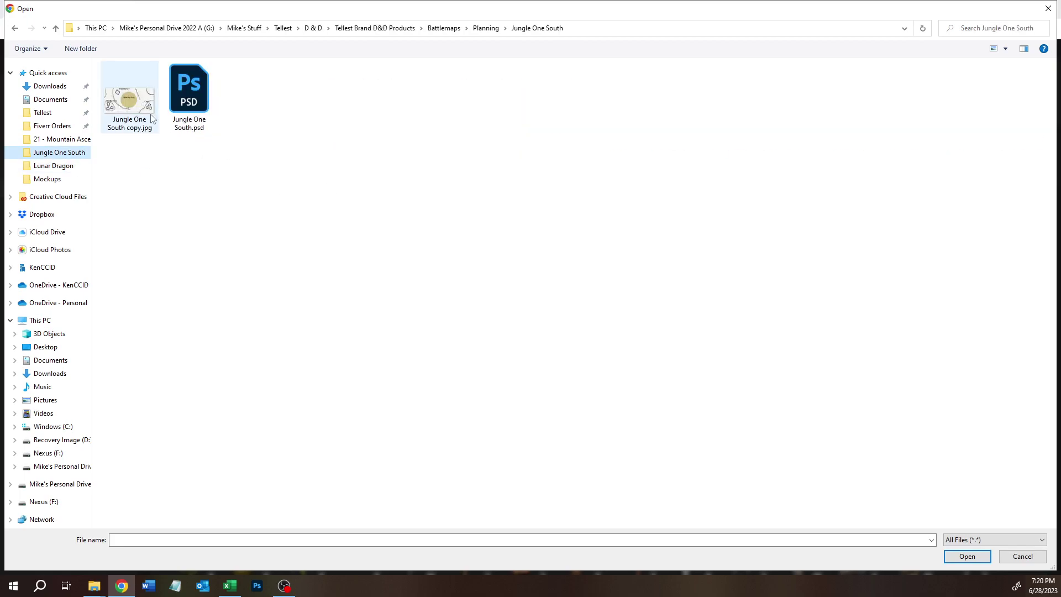
pyautogui.doubleClick(134, 105)
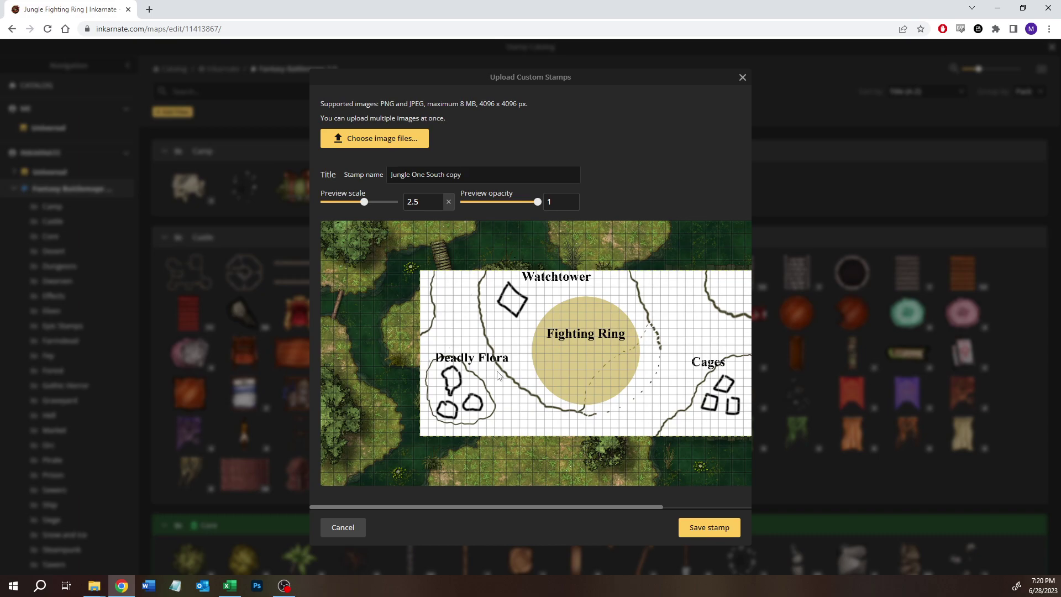
pyautogui.click(688, 526)
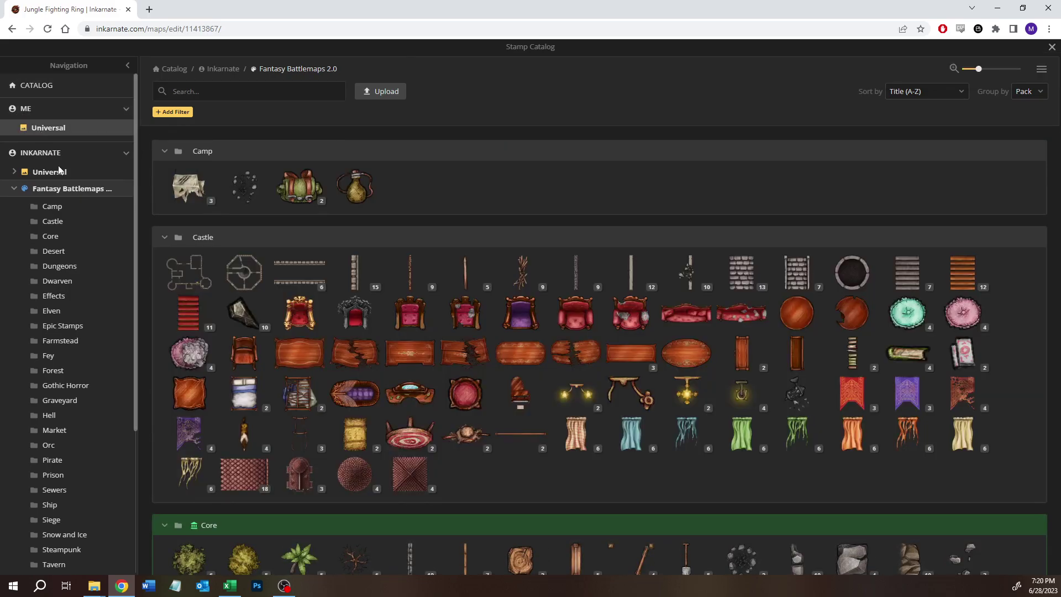
# Choose the uploaded Fighting Ring plan from the personal Universal stamps and agree to use it as a private asset.
pyautogui.click(64, 176)
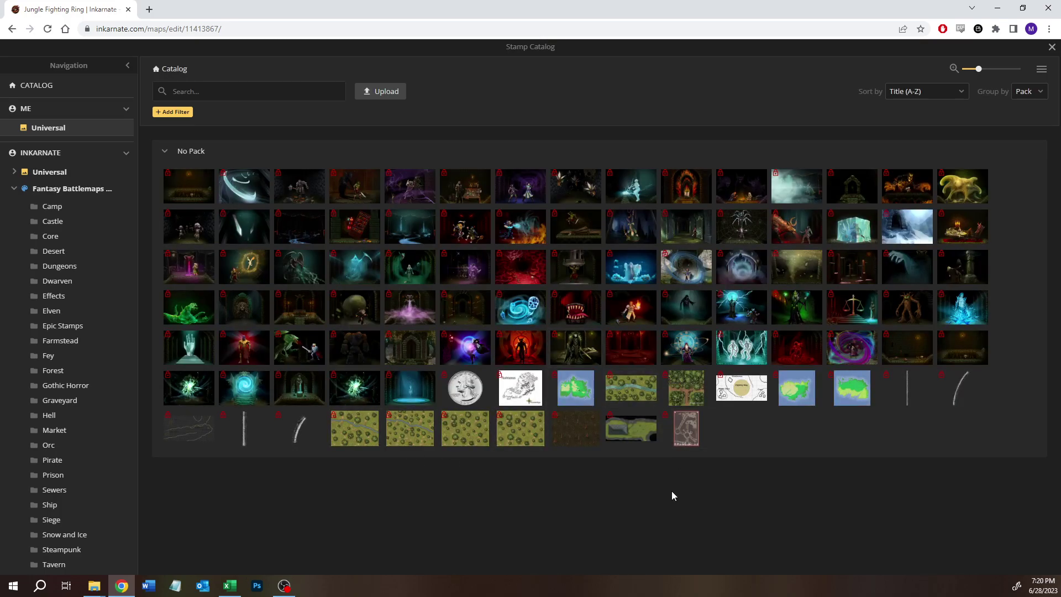
pyautogui.click(741, 387)
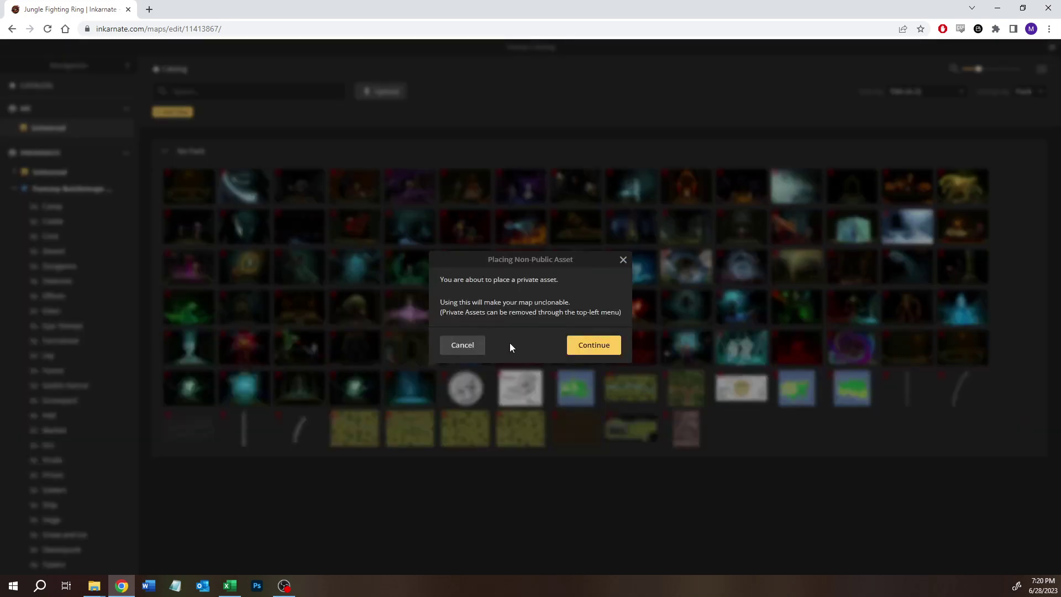
pyautogui.click(602, 346)
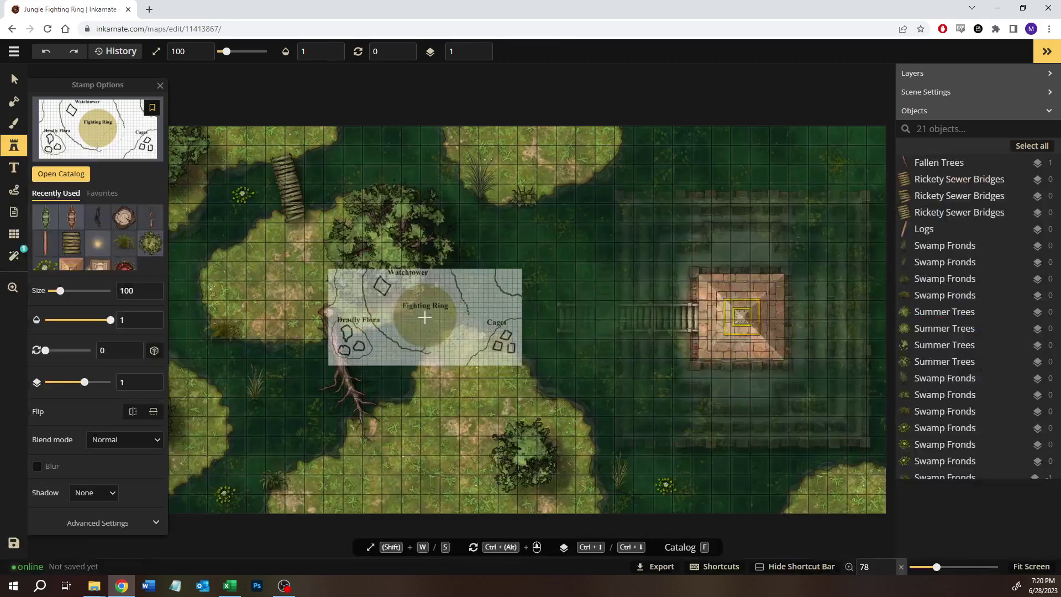
# Enlarge the Fighting Ring plan stamp to size 400 and place it unrotated so it covers the entire map.
pyautogui.scroll(-3, 436, 315)
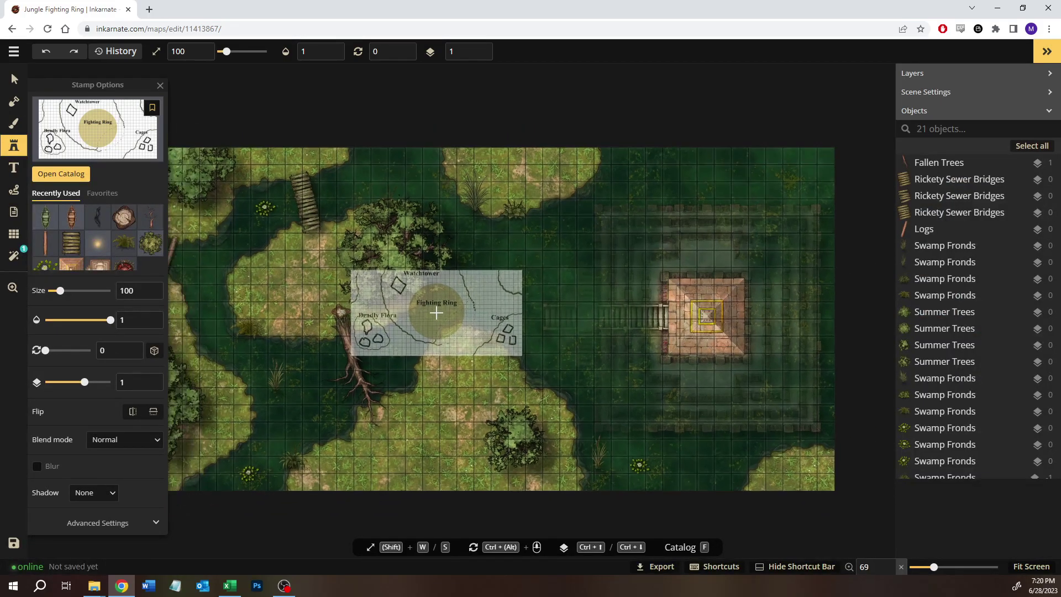
pyautogui.scroll(-1, 437, 314)
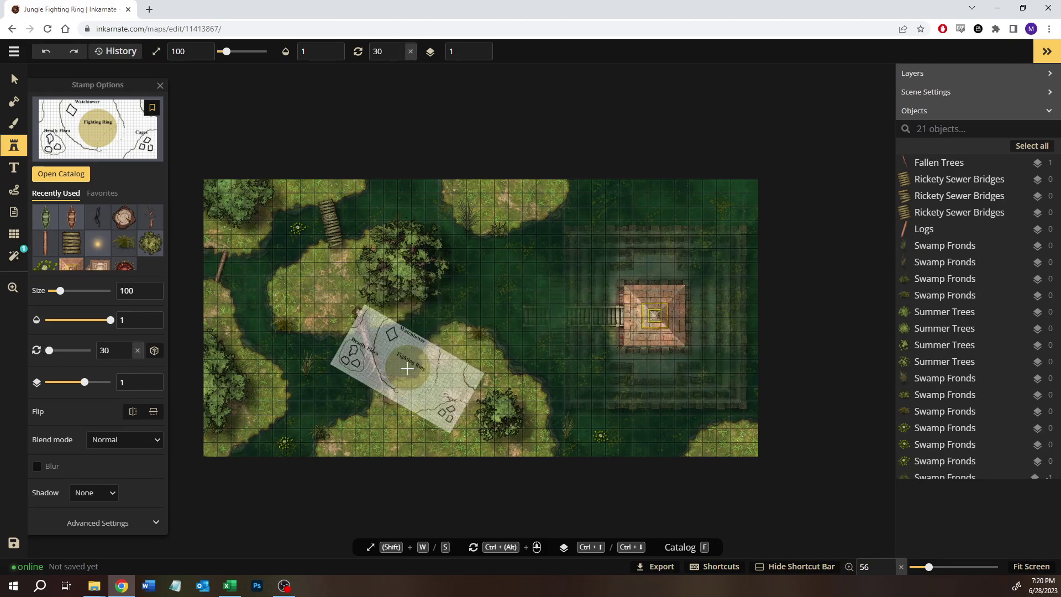
pyautogui.press('w')
pyautogui.press('w')
pyautogui.press('w')
pyautogui.press('w')
pyautogui.press('w')
pyautogui.press('w')
pyautogui.press('w')
pyautogui.press('w')
pyautogui.press('w')
pyautogui.press('w')
pyautogui.press('w')
pyautogui.press('w')
pyautogui.press('w')
pyautogui.press('w')
pyautogui.press('w')
pyautogui.press('w')
pyautogui.press('w')
pyautogui.press('w')
pyautogui.press('w')
pyautogui.press('w')
pyautogui.press('w')
pyautogui.press('w')
pyautogui.press('w')
pyautogui.press('w')
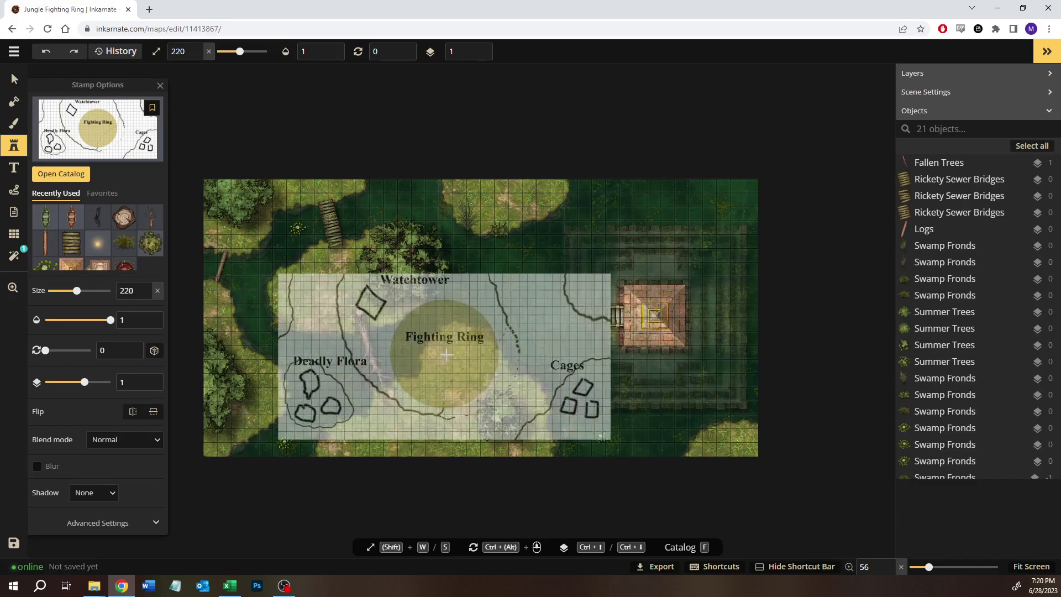
pyautogui.press('w')
pyautogui.press('w')
pyautogui.press('w')
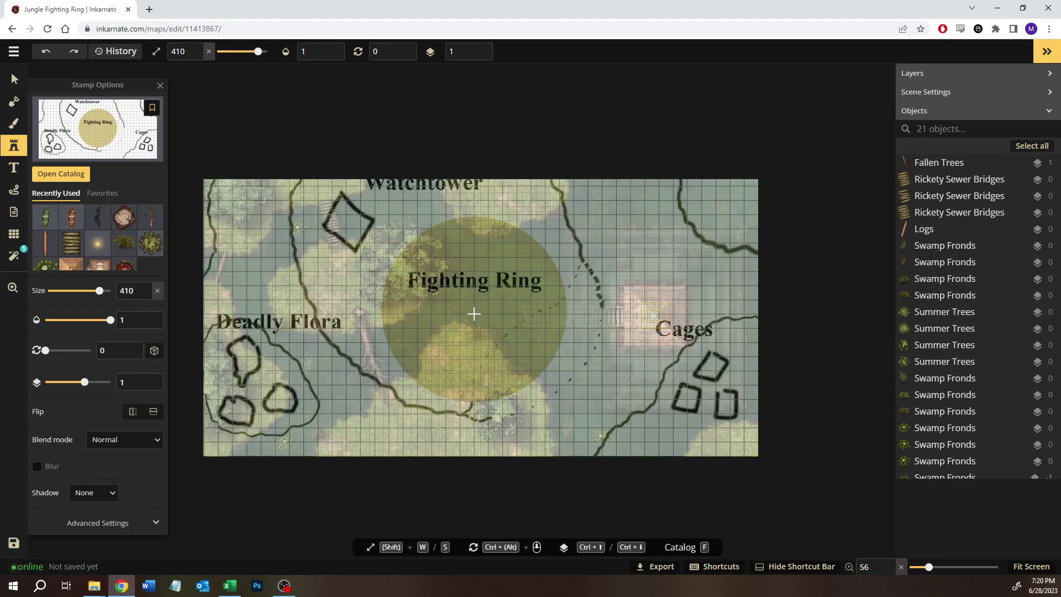
pyautogui.press('s')
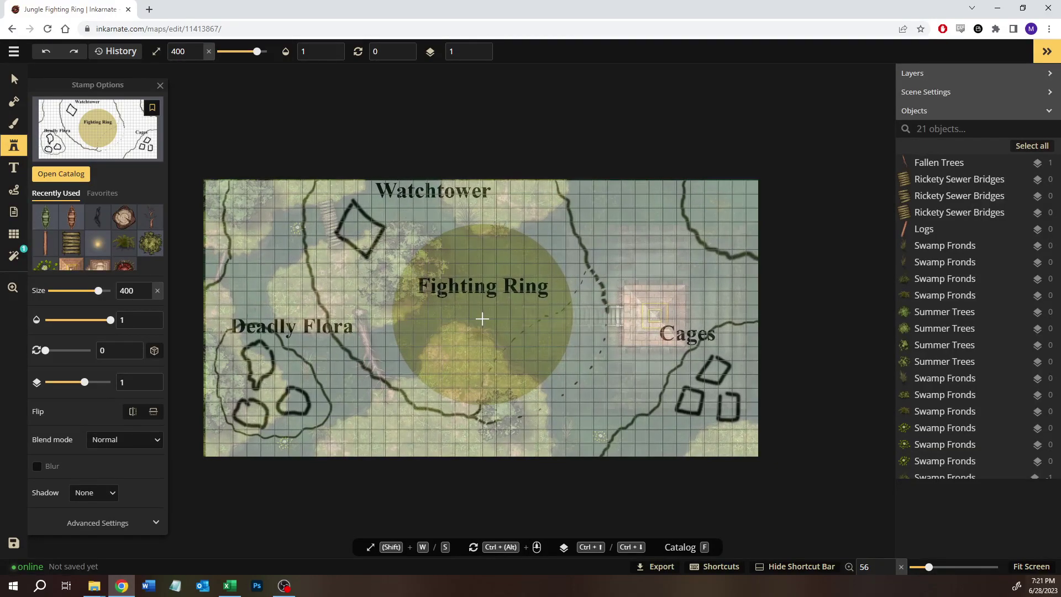
pyautogui.hotkey('shift', 's')
pyautogui.hotkey('shift', 's')
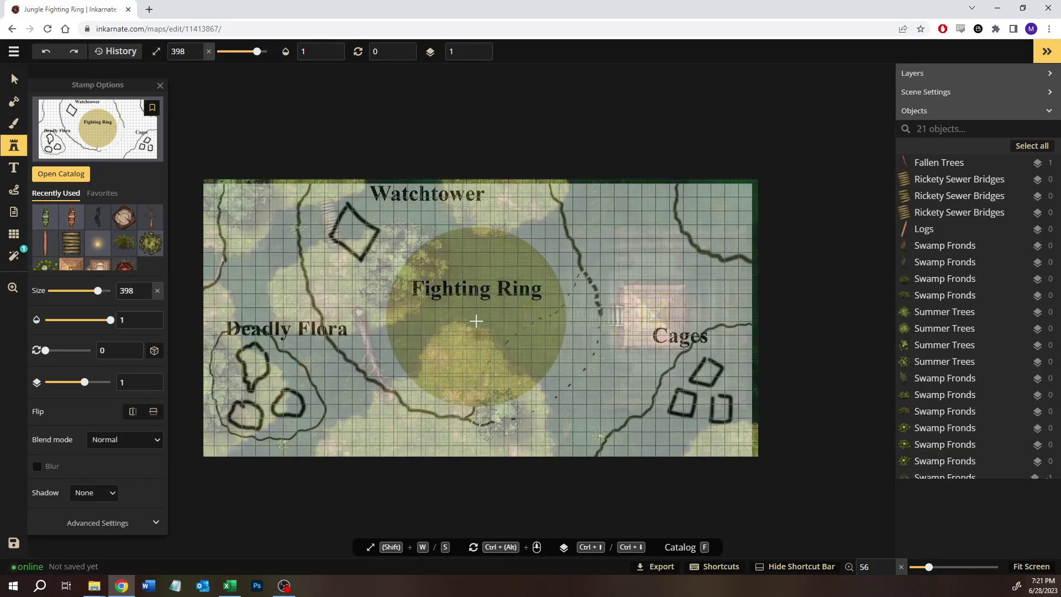
pyautogui.hotkey('shift', 'w')
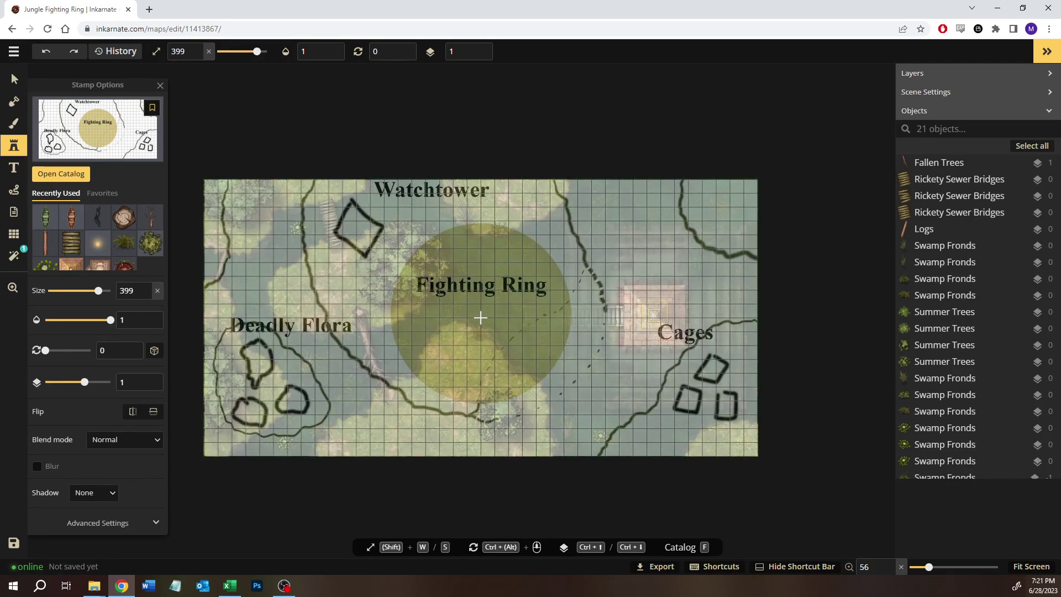
pyautogui.hotkey('shift', 'w')
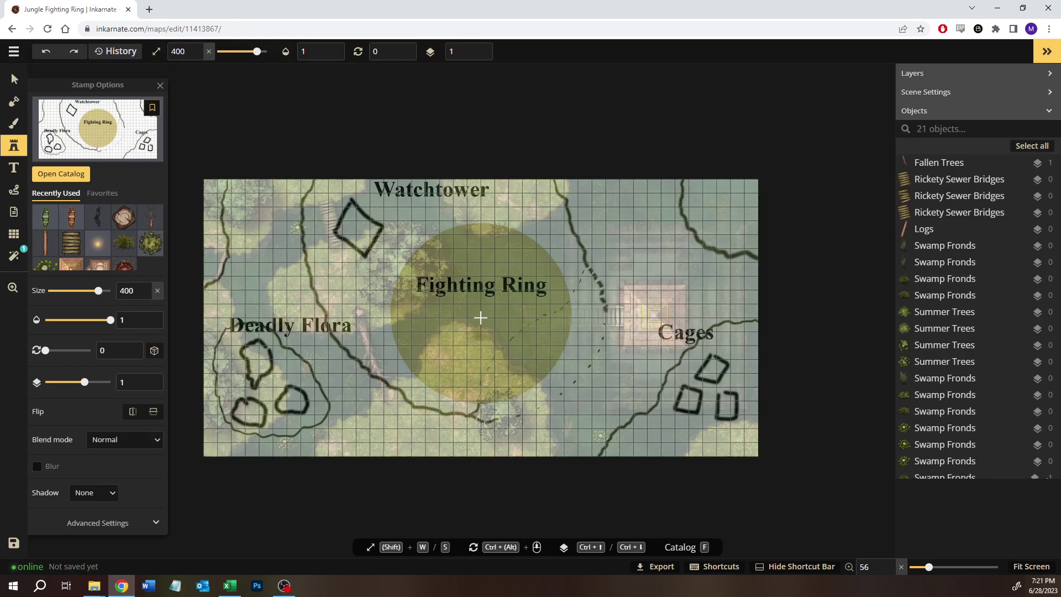
pyautogui.click(481, 317)
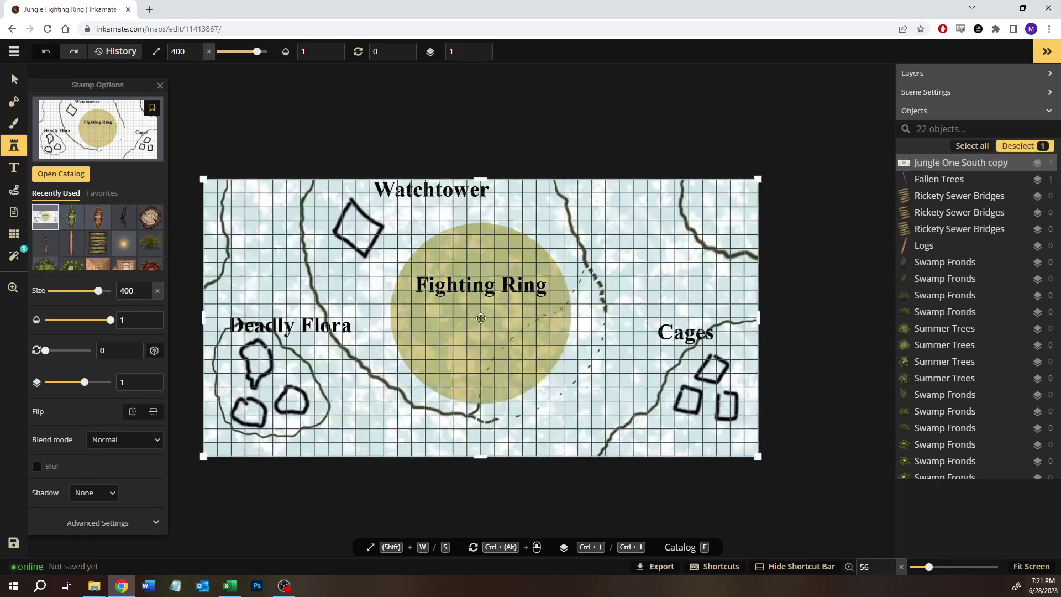
# Flatten the placed plan stamp into the map's background, beneath the grass islands.
pyautogui.press('v')
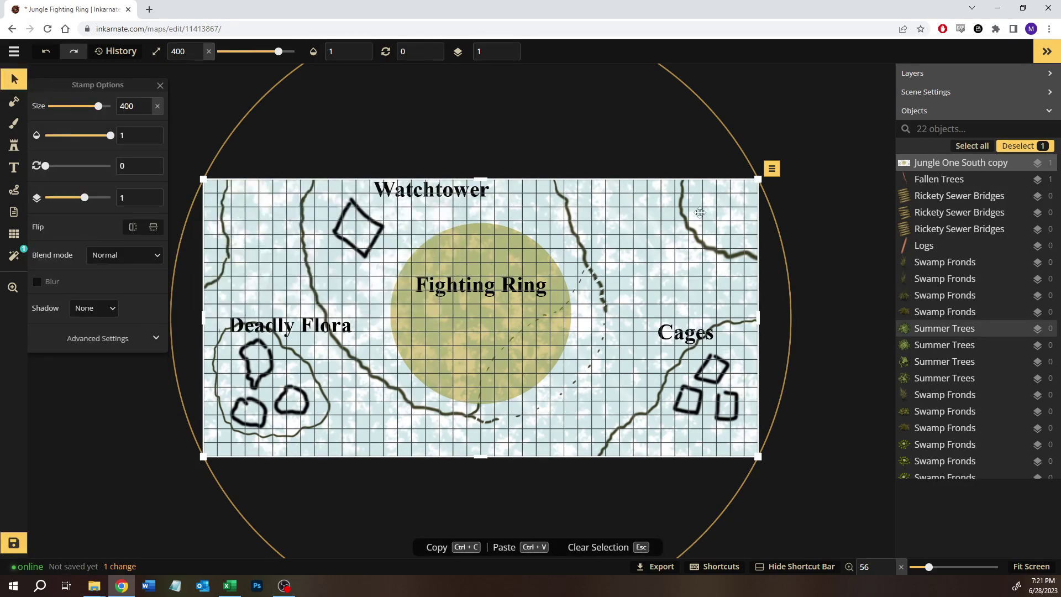
pyautogui.click(772, 169)
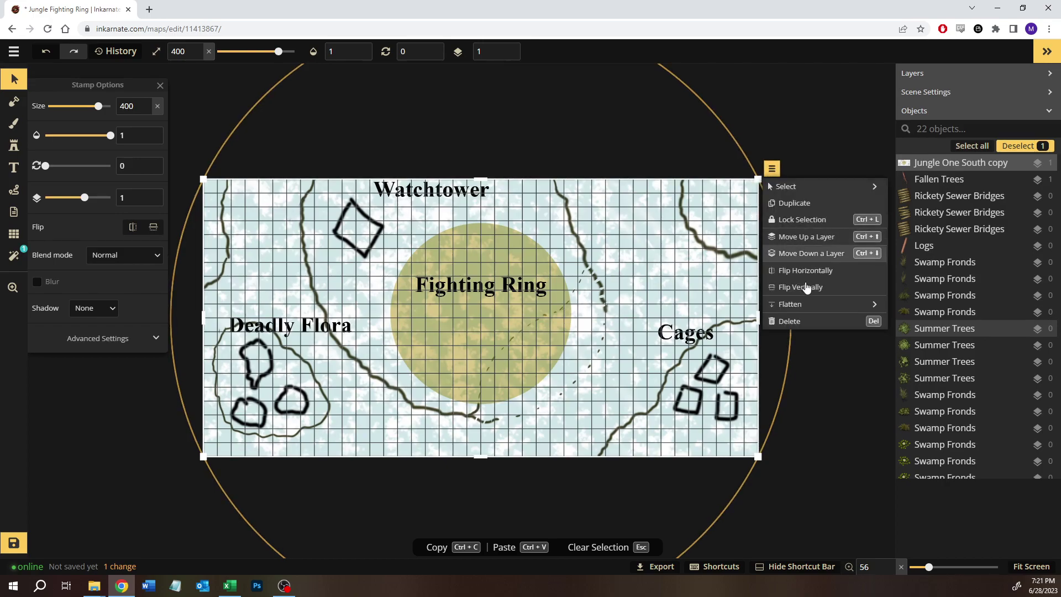
pyautogui.moveTo(816, 308)
pyautogui.click(925, 313)
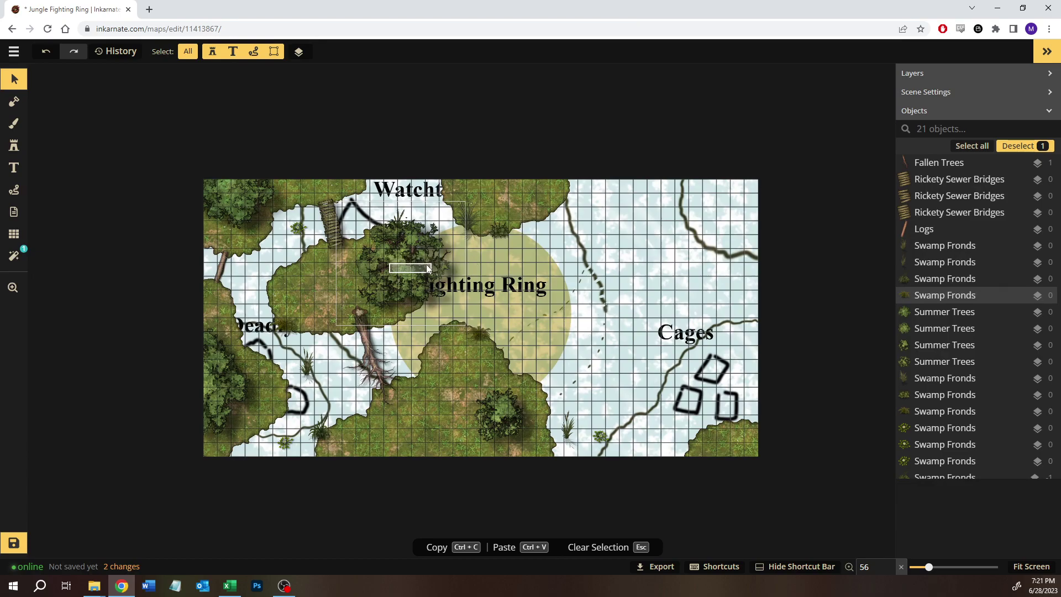
# Move the large summer tree and the swamp frond above the Fighting Ring circle to the open northeastern area.
pyautogui.click(398, 265)
pyautogui.moveTo(397, 265); pyautogui.dragTo(645, 227)
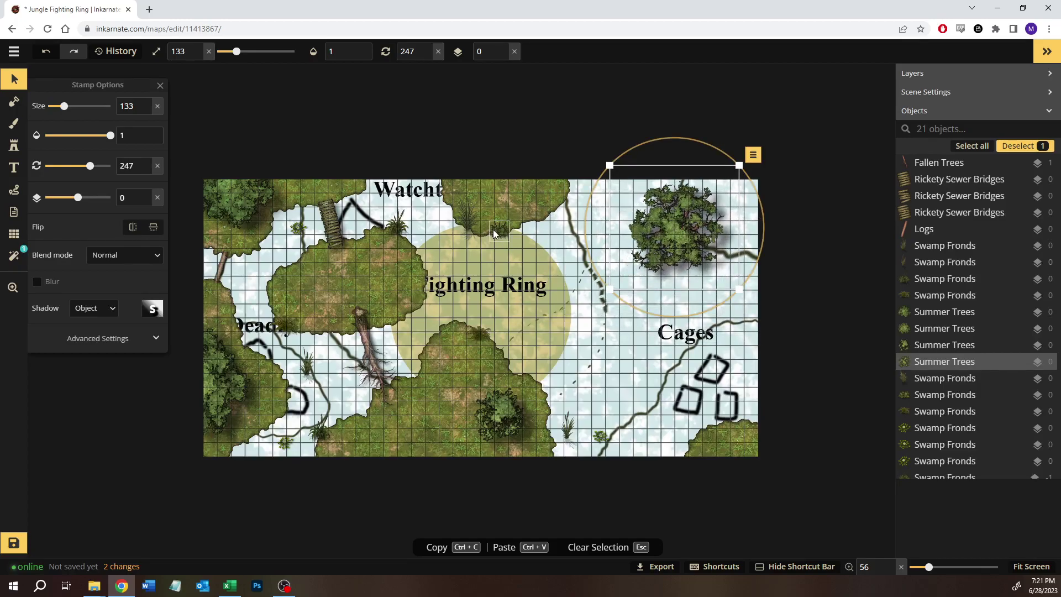
pyautogui.moveTo(501, 227); pyautogui.dragTo(604, 205)
# Delete the four existing summer trees, including the large one moved to the northeast.
pyautogui.click(14, 146)
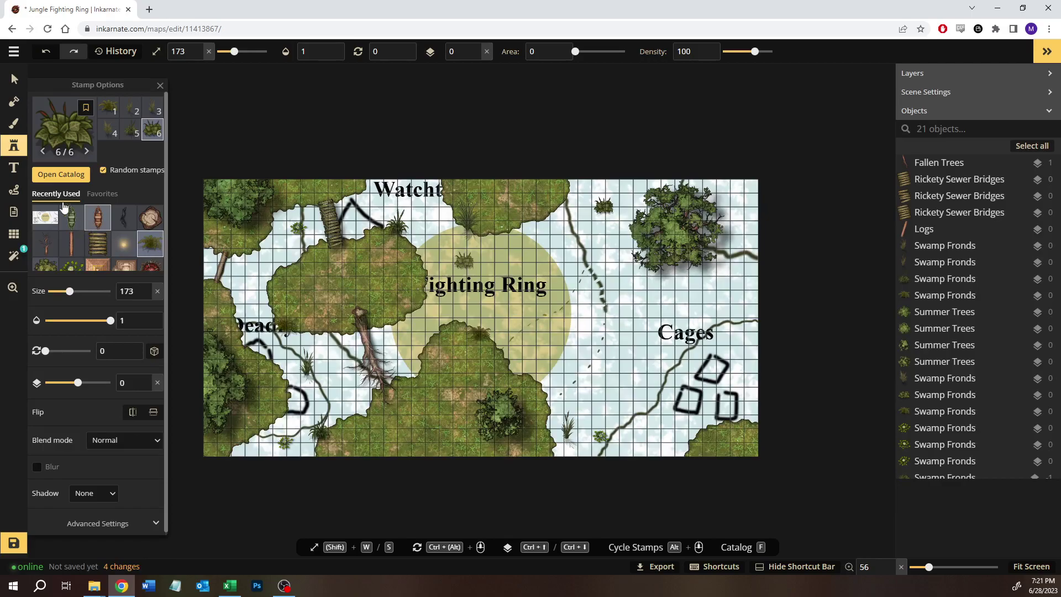
pyautogui.click(15, 80)
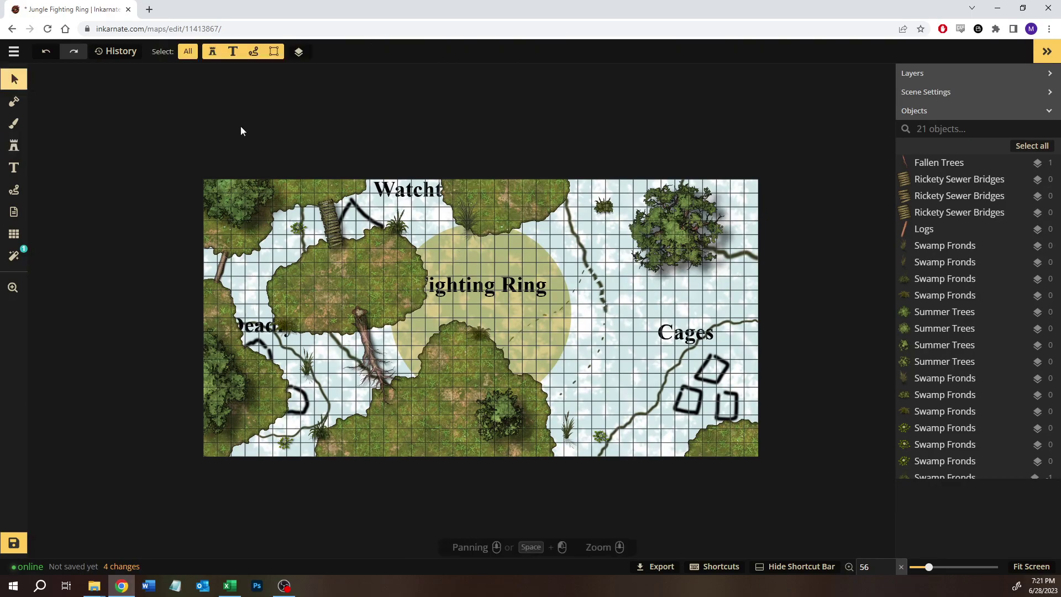
pyautogui.click(639, 236)
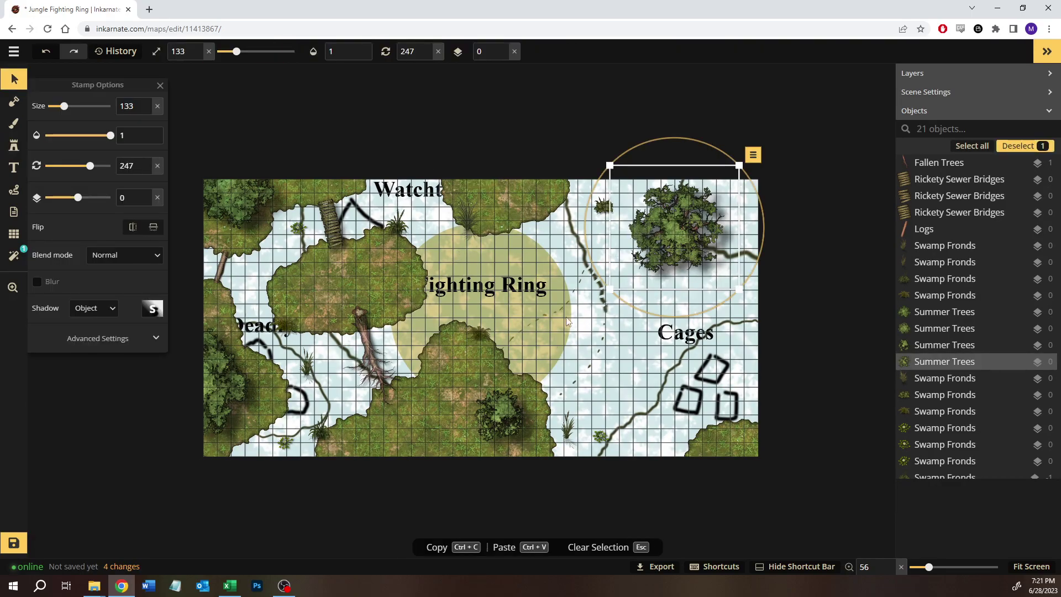
pyautogui.press('Delete')
pyautogui.click(468, 407)
pyautogui.press('Delete')
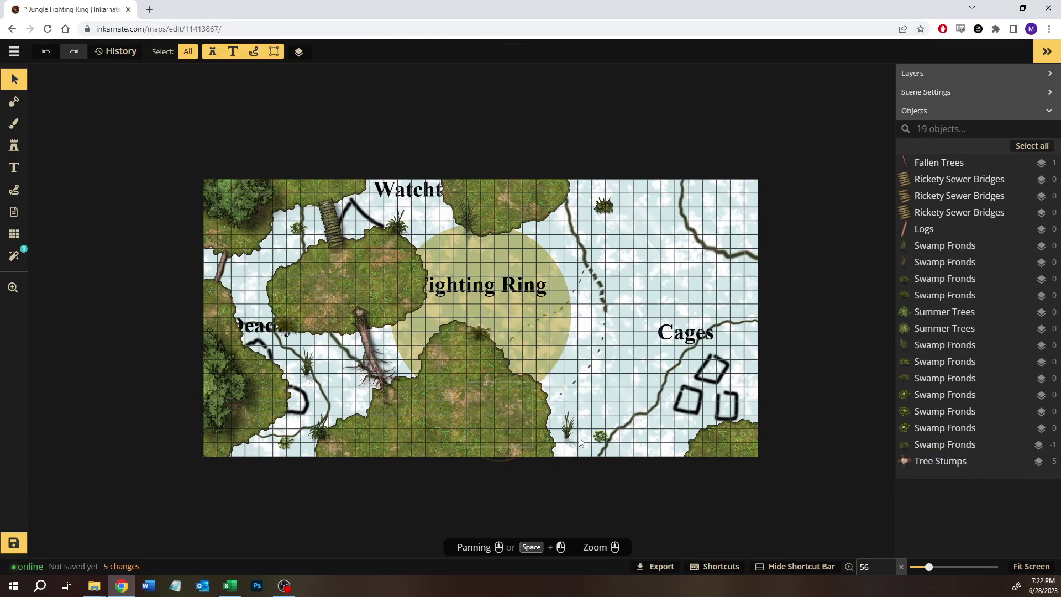
pyautogui.click(567, 431)
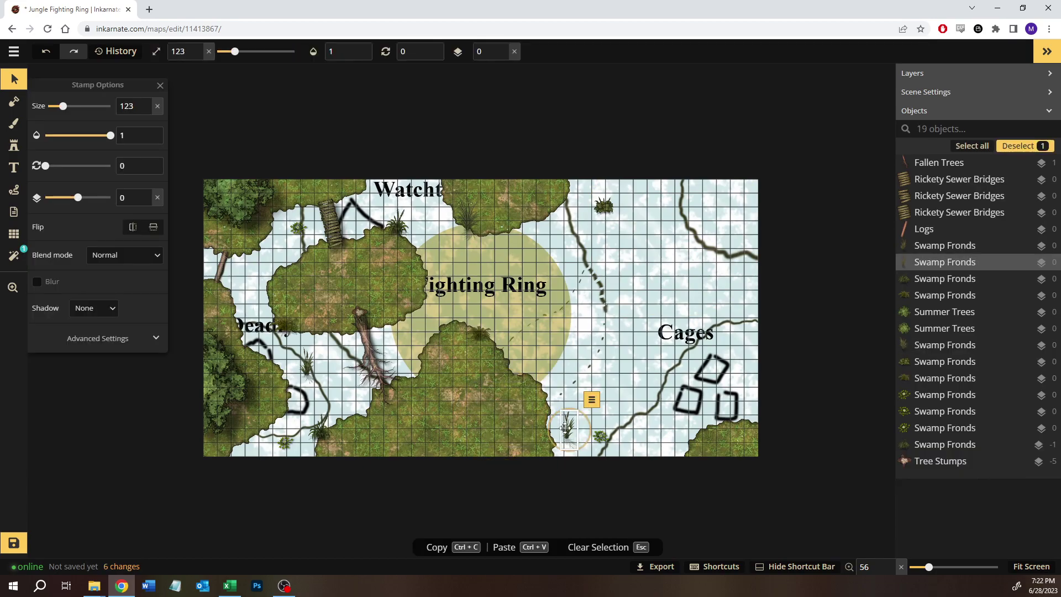
pyautogui.click(226, 376)
pyautogui.moveTo(225, 376); pyautogui.dragTo(225, 214)
pyautogui.press('Delete')
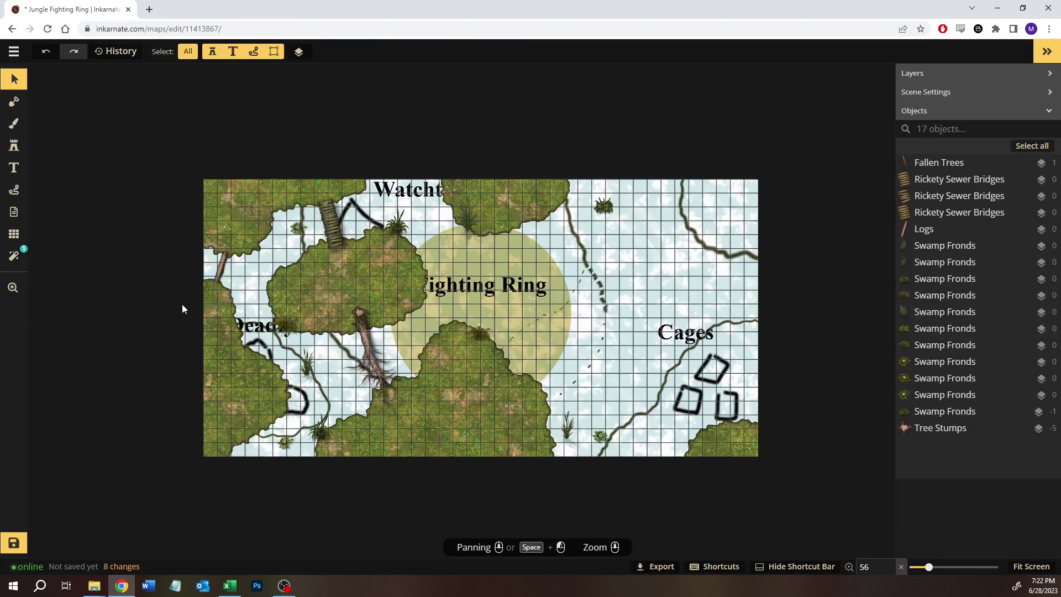
# Place a small summer tree stamp of size 43 in the map's northeastern corner.
pyautogui.click(11, 147)
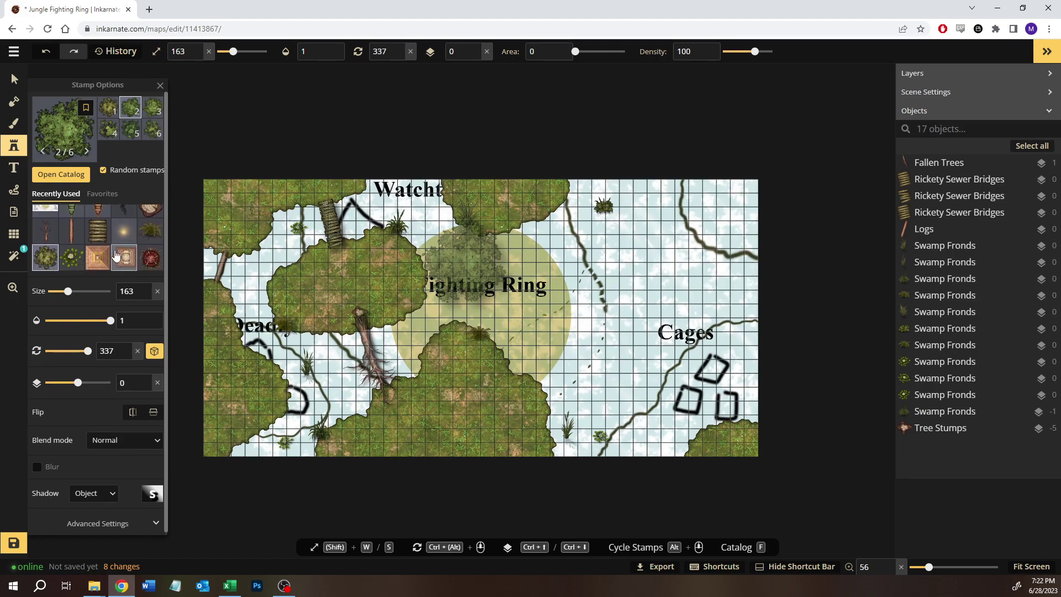
pyautogui.click(75, 254)
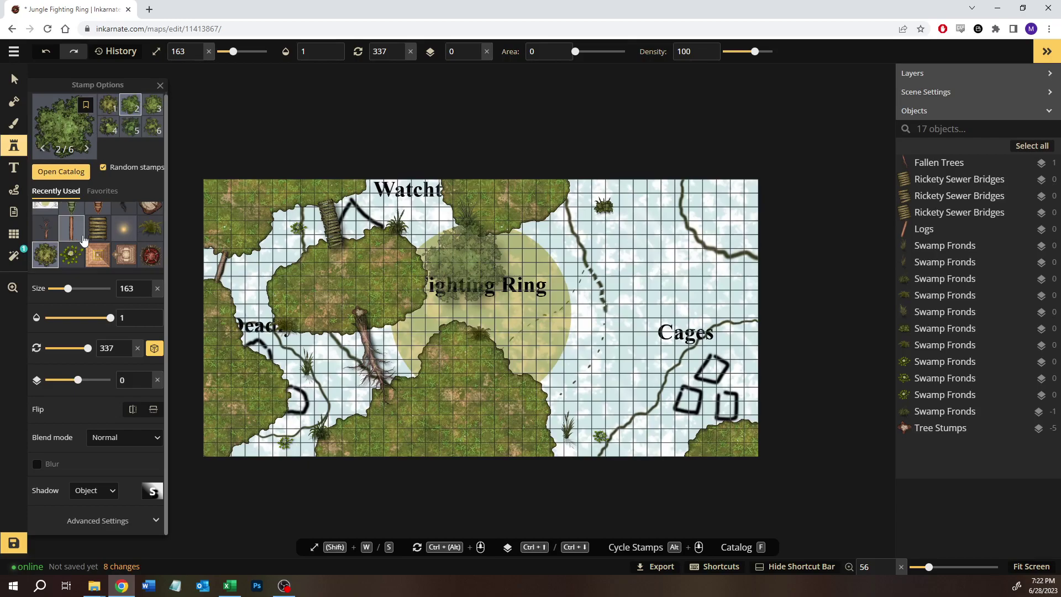
pyautogui.scroll(1, 84, 242)
pyautogui.scroll(-1, 85, 241)
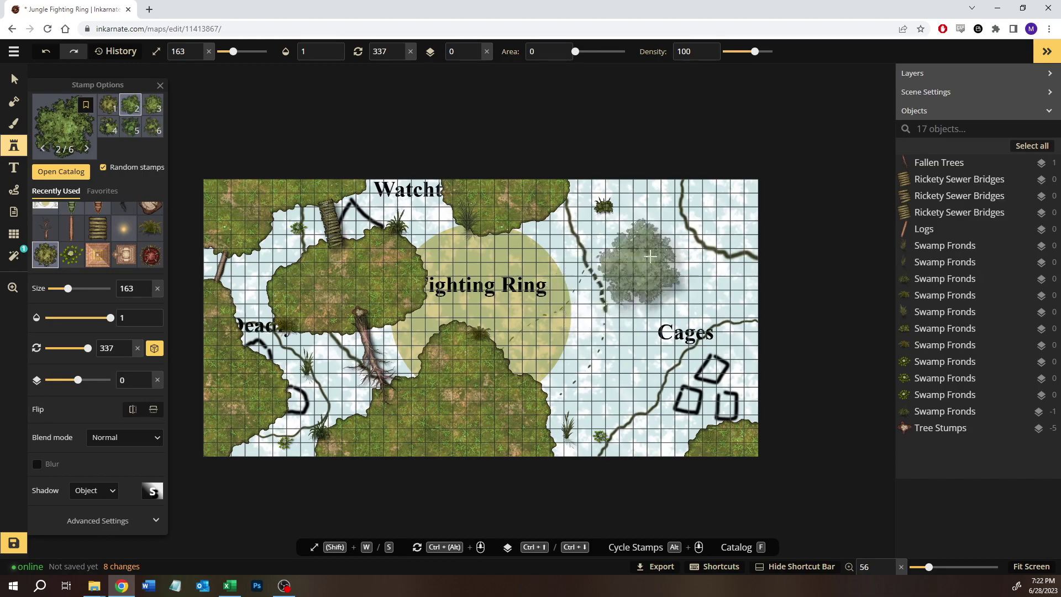
pyautogui.press('s')
pyautogui.press('s')
pyautogui.press('s')
pyautogui.press('s')
pyautogui.press('s')
pyautogui.press('s')
pyautogui.press('s')
pyautogui.press('s')
pyautogui.press('s')
pyautogui.press('s')
pyautogui.press('s')
pyautogui.press('s')
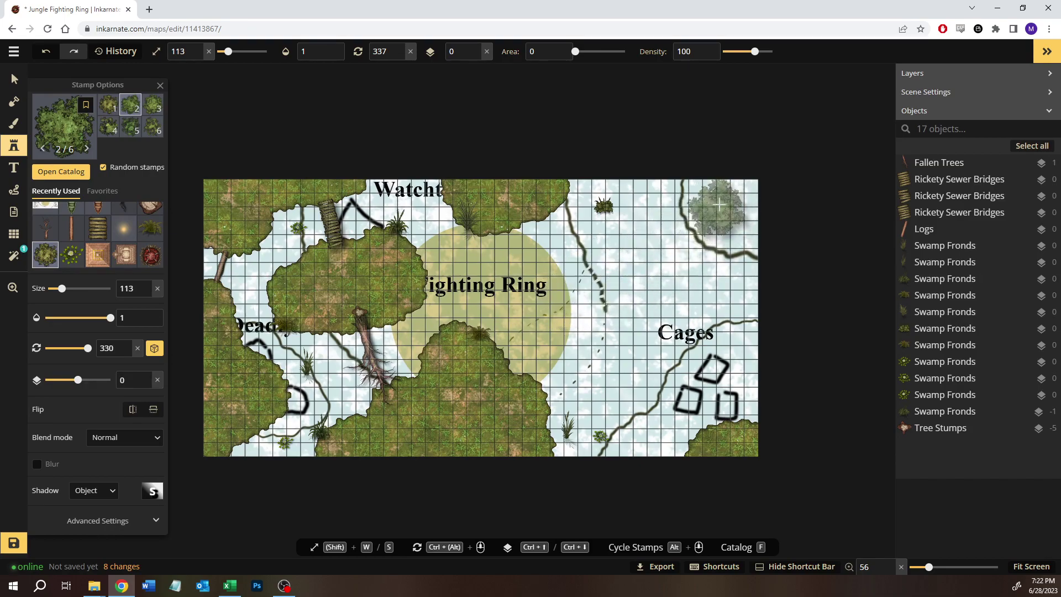
pyautogui.click(731, 201)
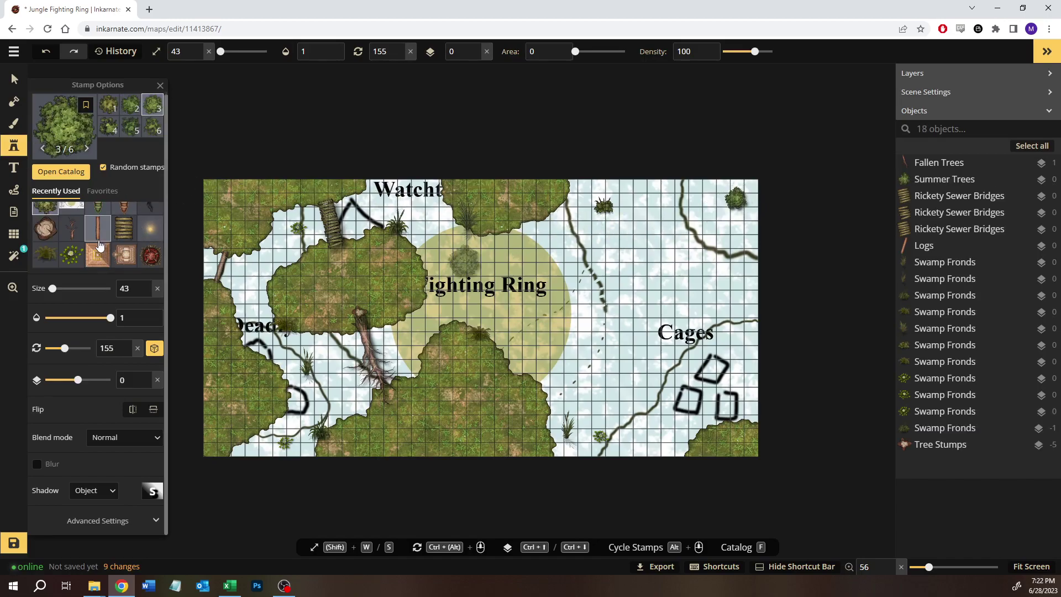
# Move the swamp fronds from the southern island and the northeastern area next to the small corner tree.
pyautogui.click(15, 79)
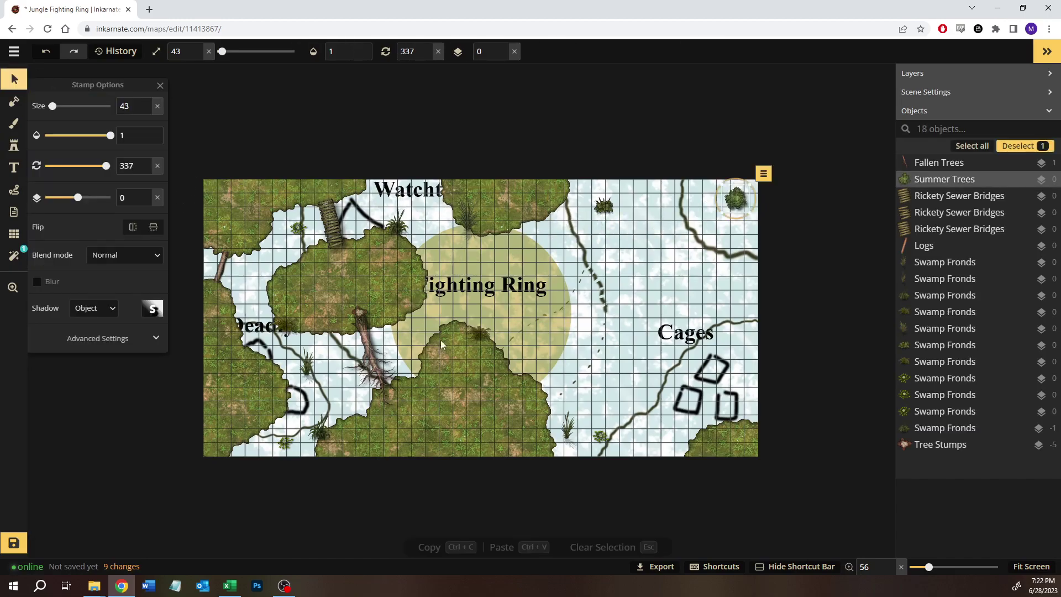
pyautogui.click(481, 336)
pyautogui.moveTo(481, 336); pyautogui.dragTo(712, 203)
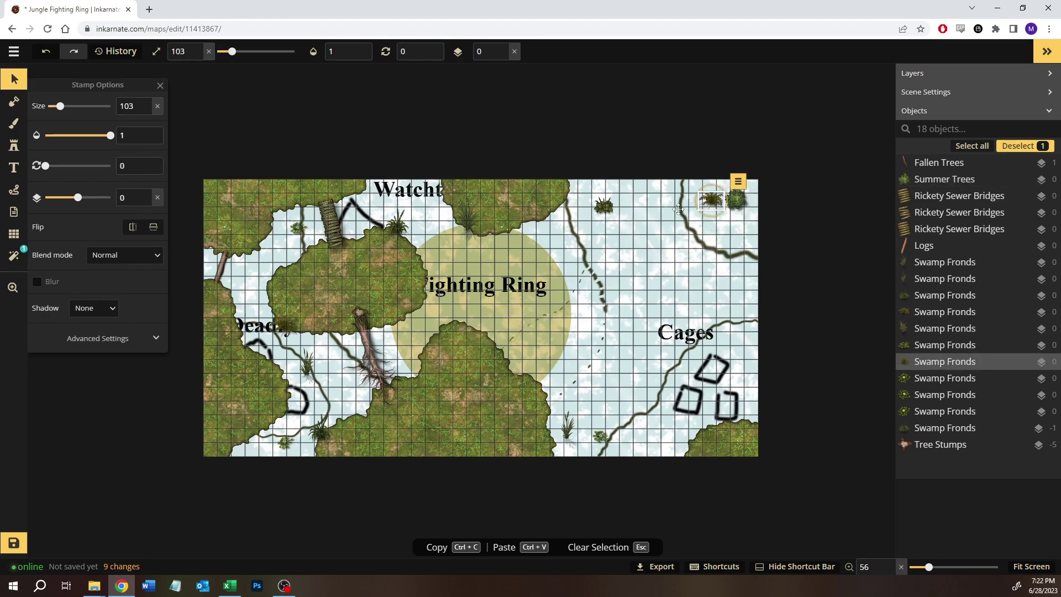
pyautogui.click(604, 207)
pyautogui.moveTo(604, 207); pyautogui.dragTo(735, 225)
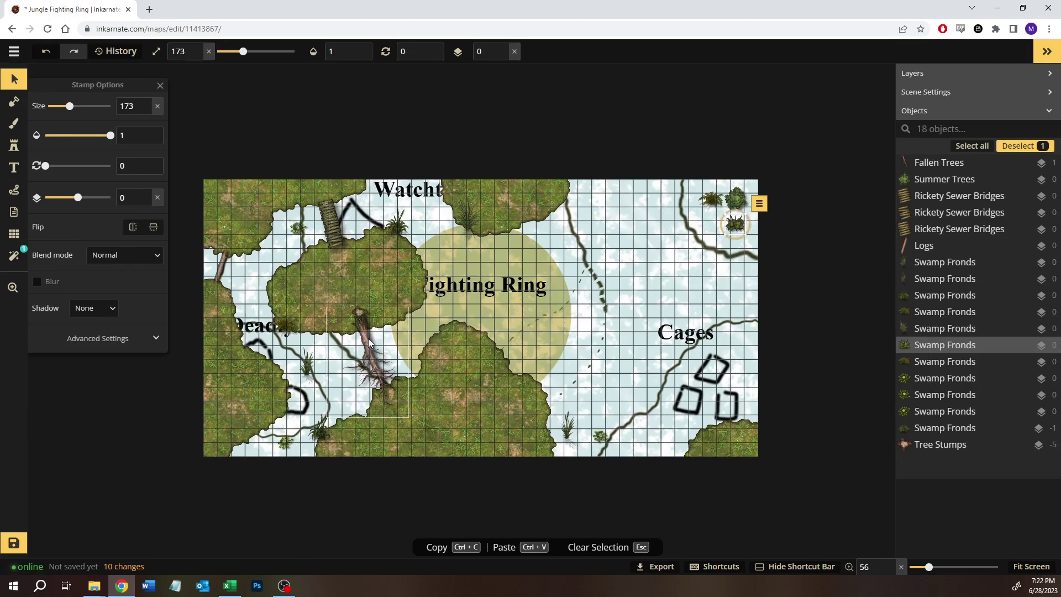
# Delete the fallen tree, its stump and the swamp frond covering the Deadly Flora label.
pyautogui.click(401, 365)
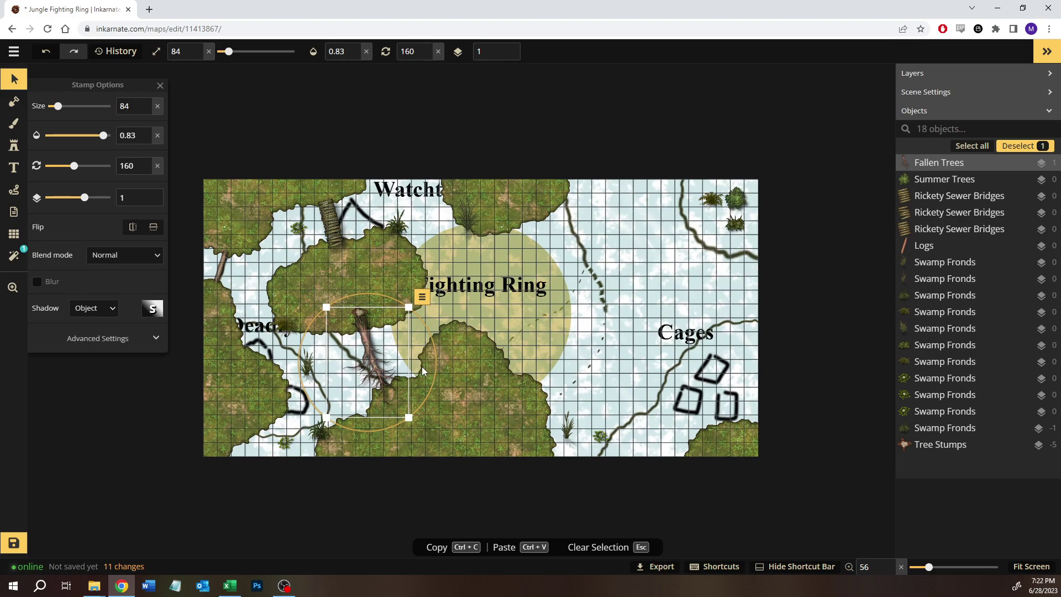
pyautogui.press('Delete')
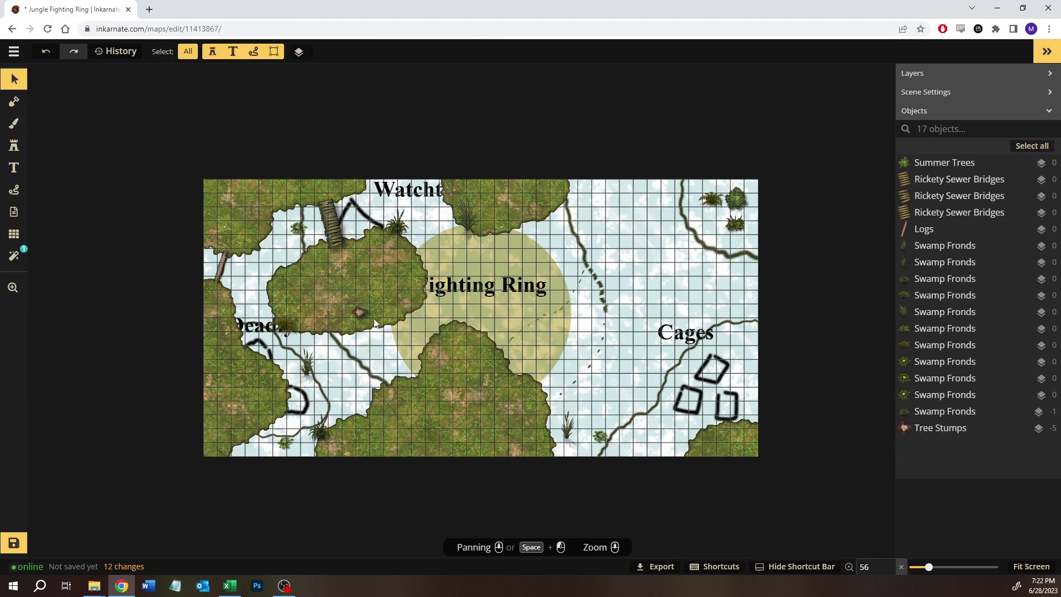
pyautogui.click(359, 312)
pyautogui.press('Delete')
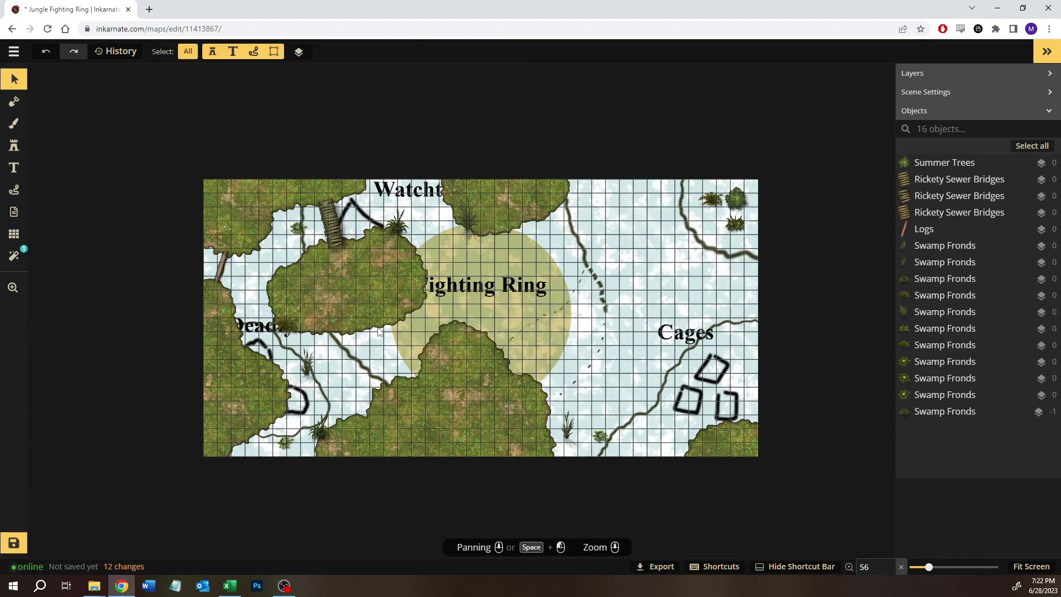
pyautogui.click(284, 326)
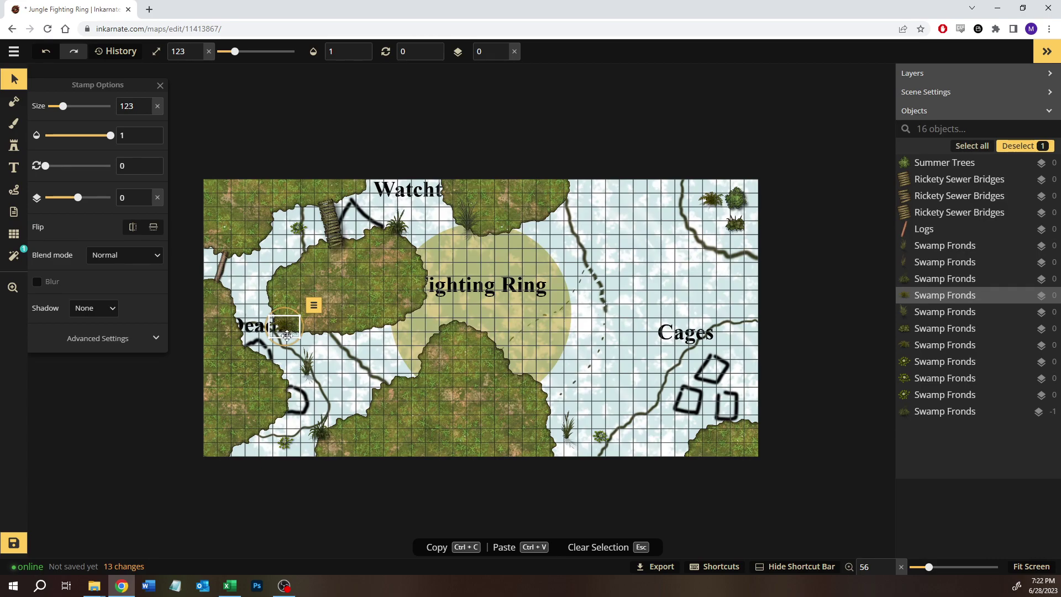
pyautogui.press('Delete')
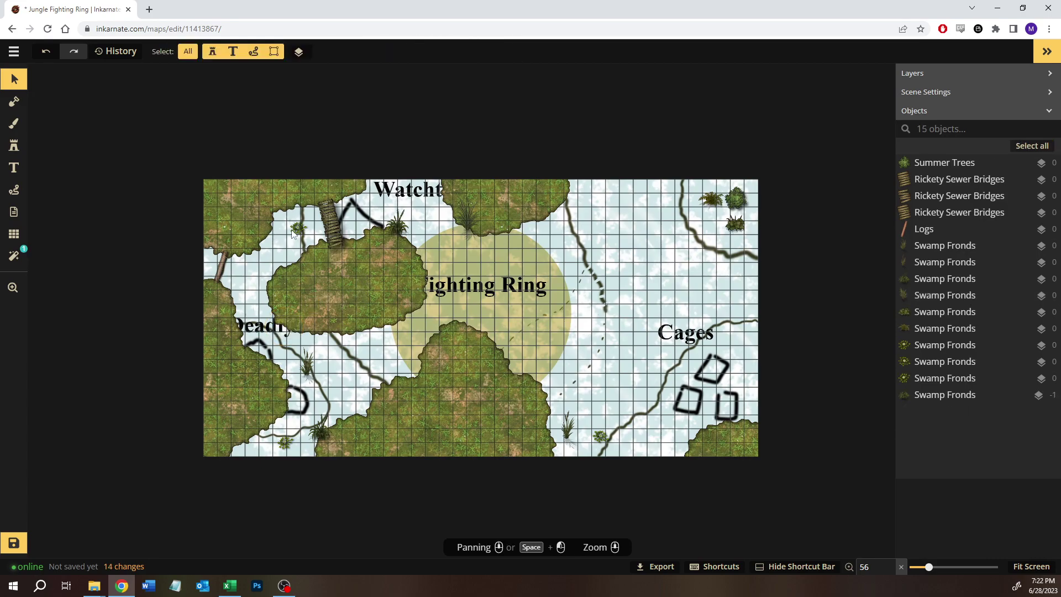
# Gather four more swamp fronds from the northern islands and the south beside the other plants in the northeastern corner.
pyautogui.moveTo(301, 228); pyautogui.dragTo(724, 270)
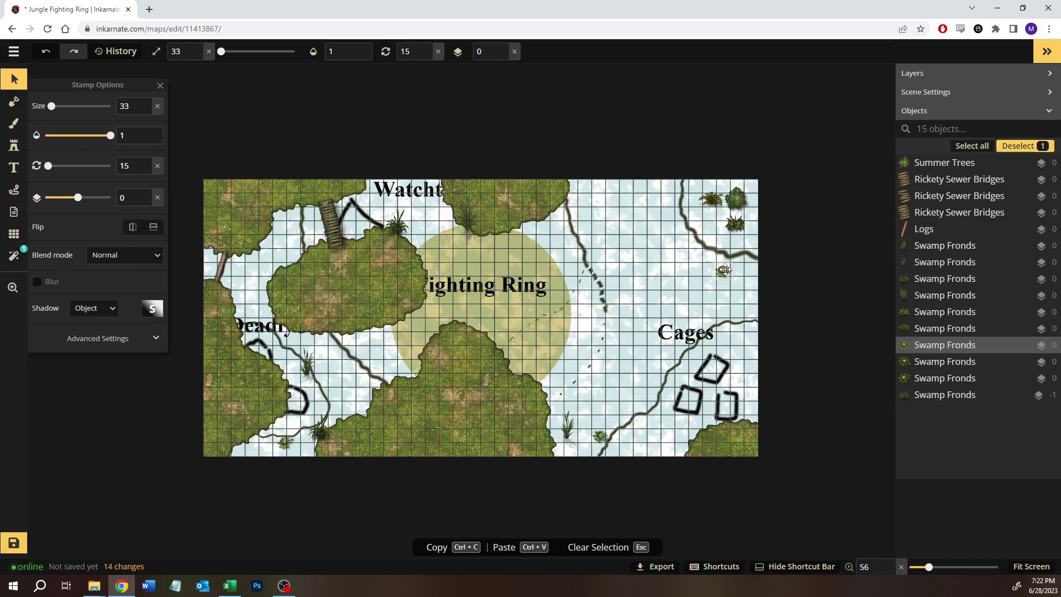
pyautogui.click(398, 228)
pyautogui.moveTo(398, 229); pyautogui.dragTo(708, 221)
pyautogui.moveTo(469, 220); pyautogui.dragTo(660, 187)
pyautogui.click(634, 301)
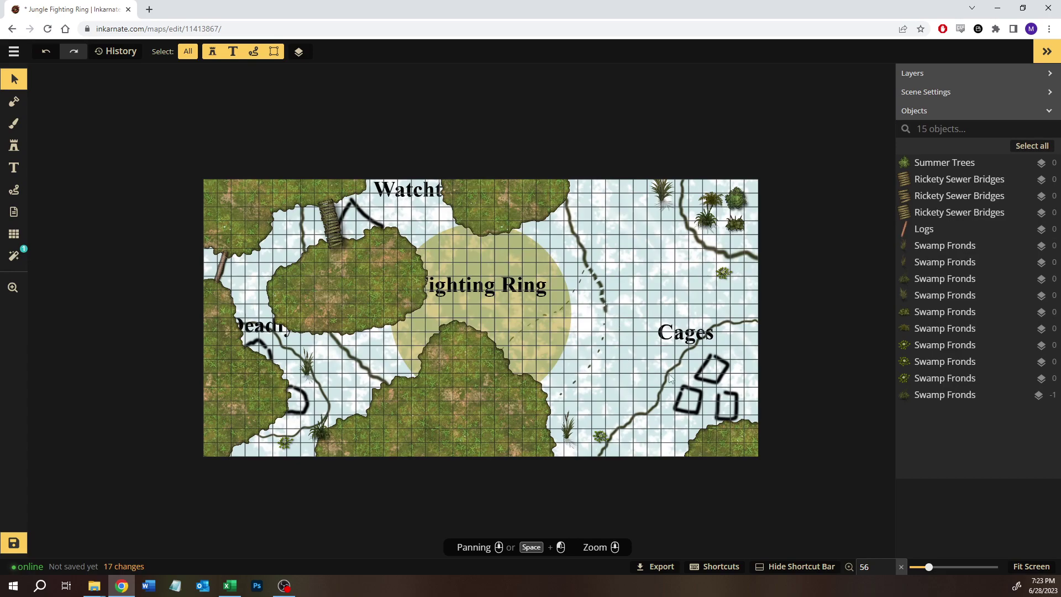
pyautogui.click(569, 428)
pyautogui.moveTo(569, 429); pyautogui.dragTo(675, 224)
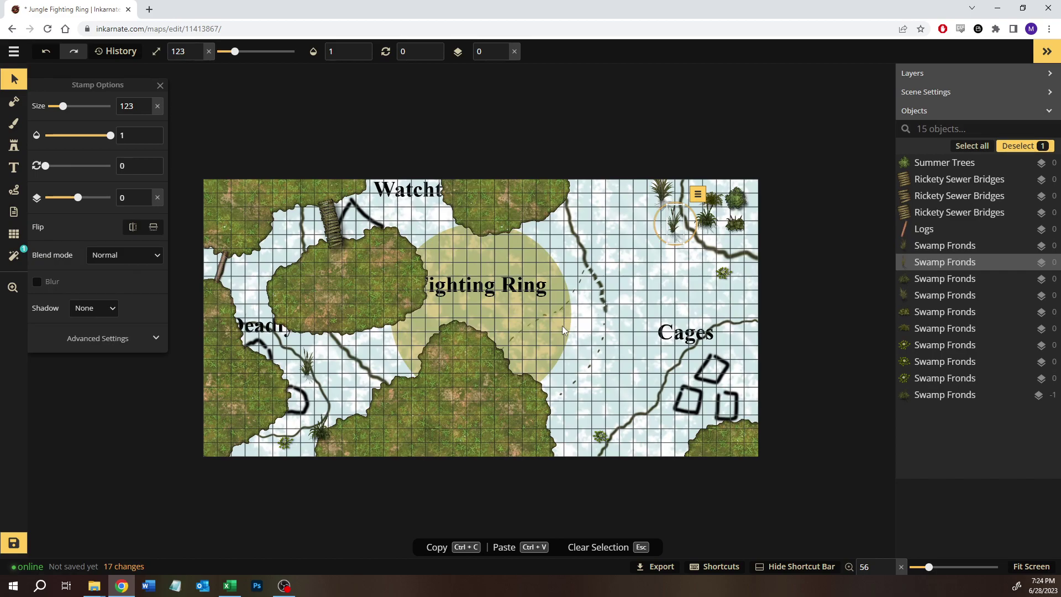
# Delete the log between the two islands on the map's western edge.
pyautogui.press('Escape')
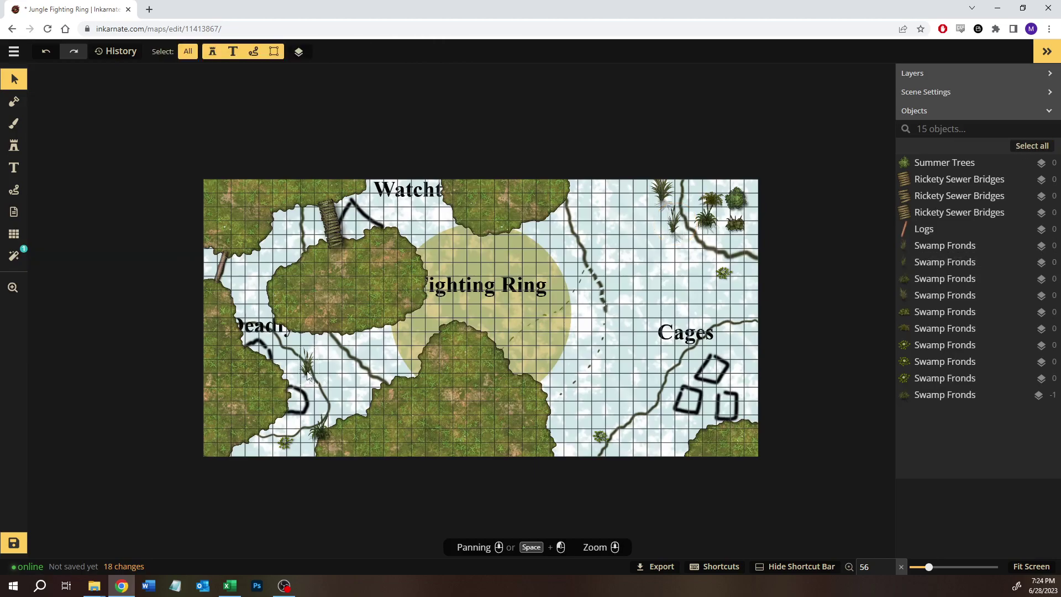
pyautogui.click(223, 277)
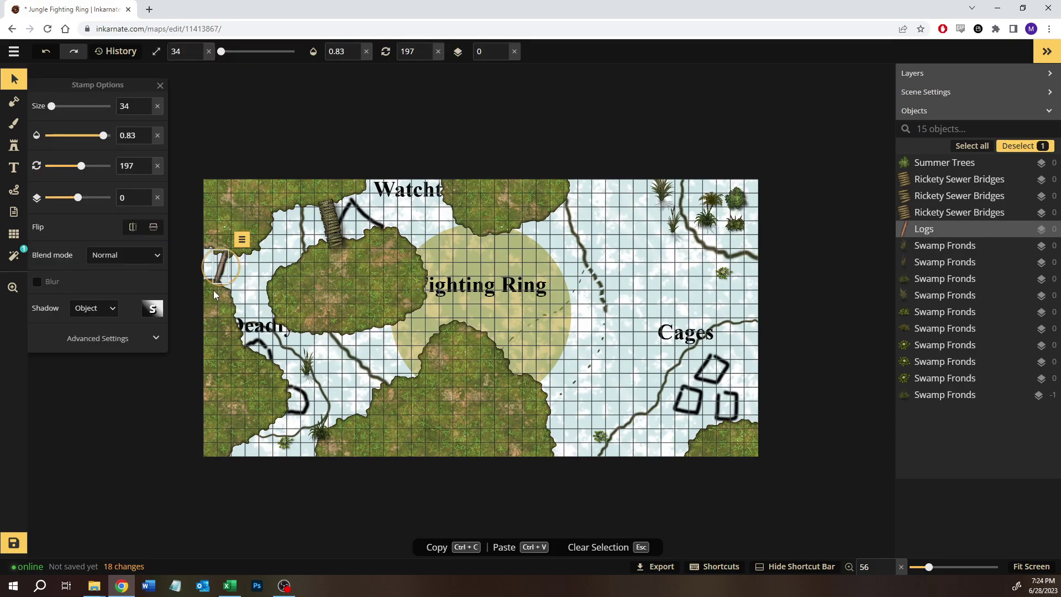
pyautogui.press('Delete')
# Move one rickety sewer bridge beside the gathered plants in the northeastern corner and delete the other two bridges.
pyautogui.click(325, 229)
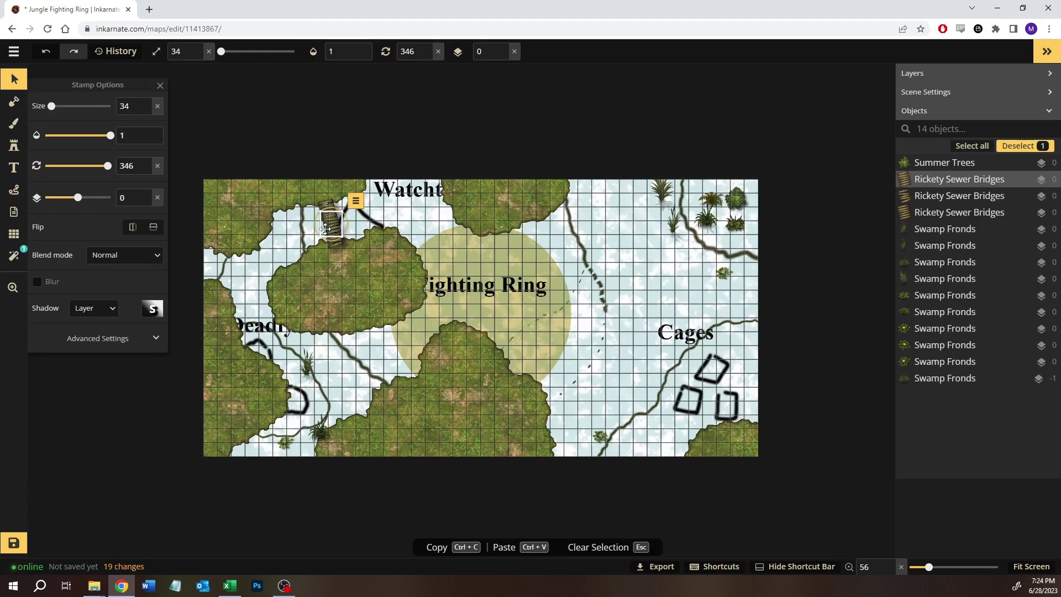
pyautogui.hotkey('ctrl', 'v')
pyautogui.click(743, 249)
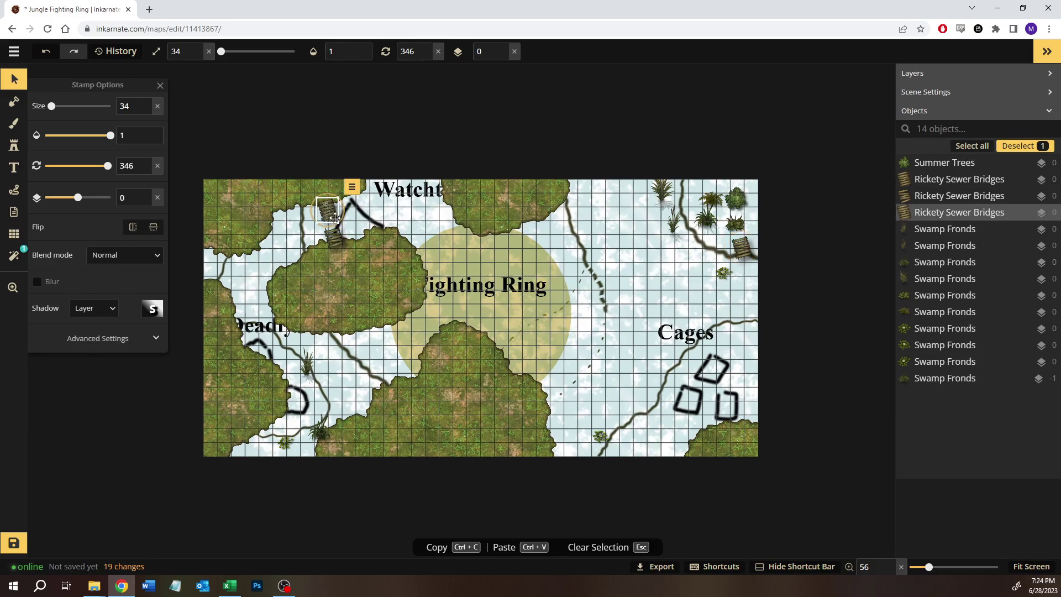
pyautogui.press('Delete')
pyautogui.press('Delete')
# Delete the three swamp fronds around the southwestern channel and the one near the southern edge west of the Cages.
pyautogui.click(313, 379)
pyautogui.press('Delete')
pyautogui.click(321, 435)
pyautogui.press('Delete')
pyautogui.click(287, 442)
pyautogui.press('Delete')
pyautogui.click(603, 442)
pyautogui.press('Delete')
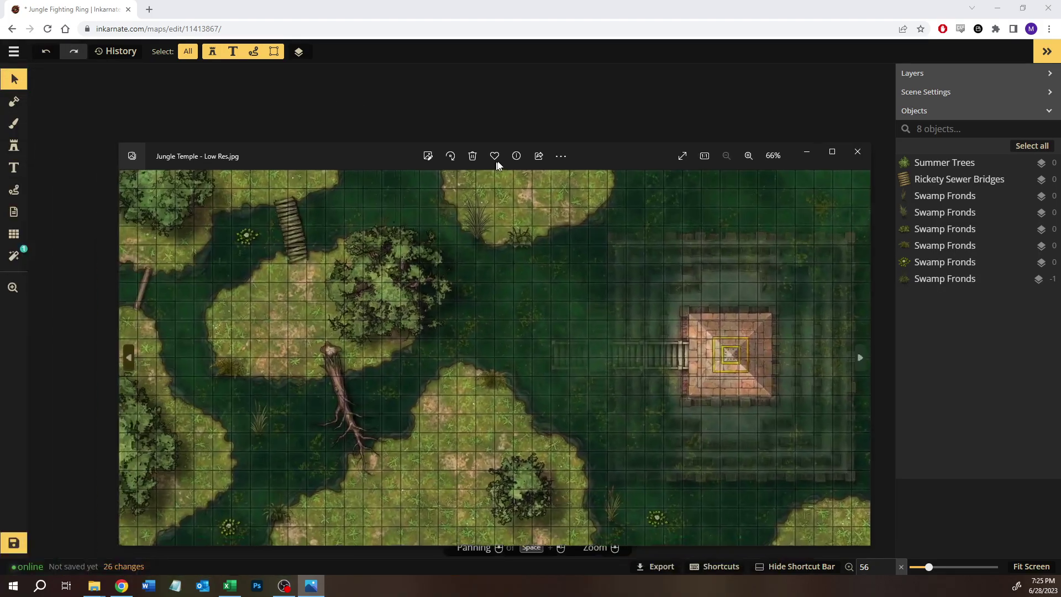
# Switch to the Jungle Temple - Low Res.jpg reference image and examine the shorelines of its central and southern islands up close.
pyautogui.doubleClick(363, 154)
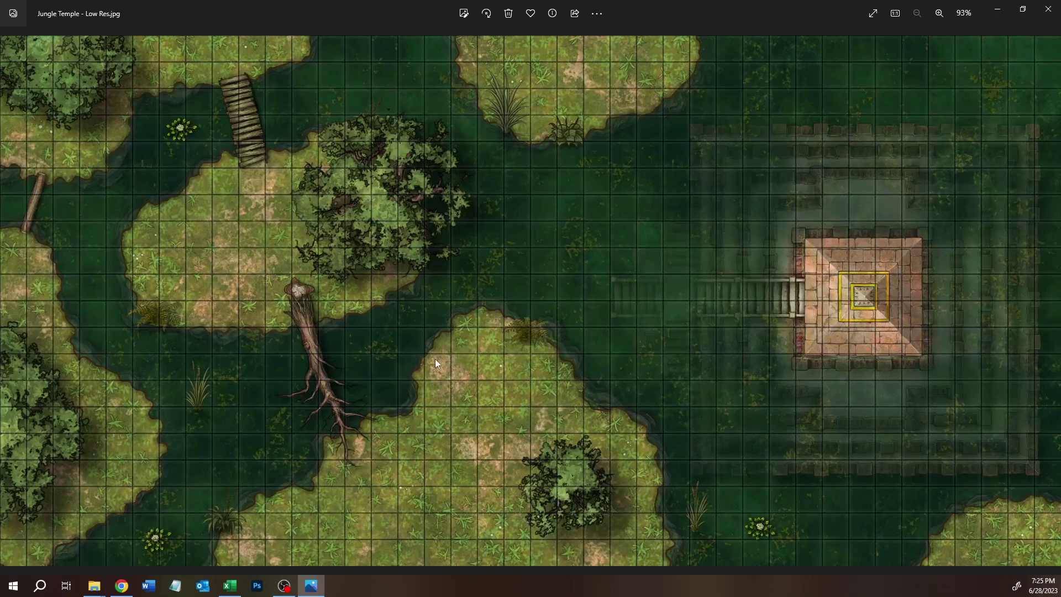
pyautogui.scroll(5, 439, 359)
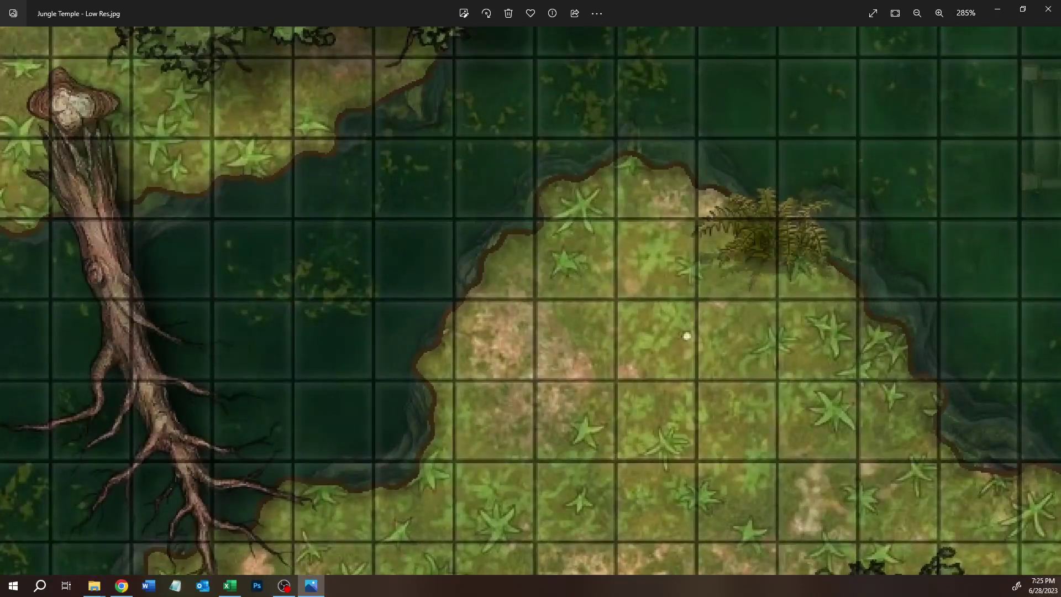
pyautogui.moveTo(618, 329); pyautogui.dragTo(318, 373)
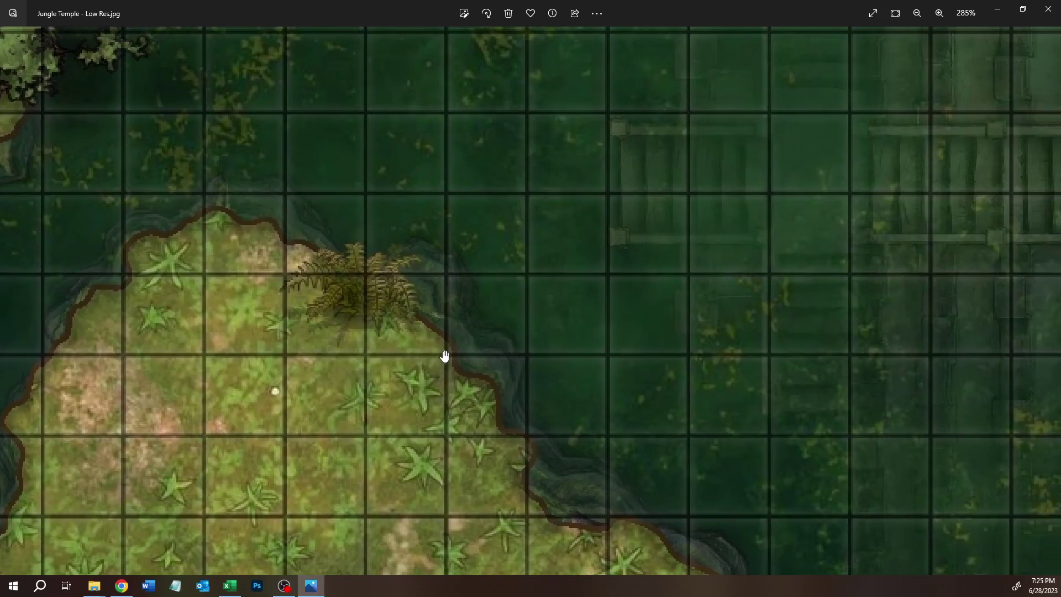
pyautogui.moveTo(159, 315); pyautogui.dragTo(230, 249)
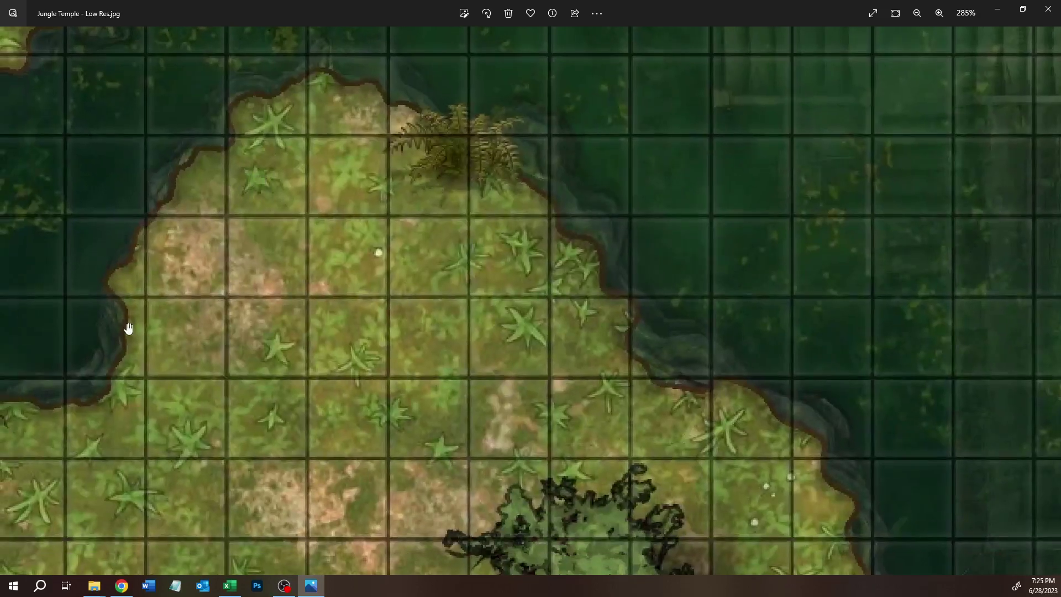
pyautogui.moveTo(123, 327); pyautogui.dragTo(414, 229)
pyautogui.moveTo(221, 353); pyautogui.dragTo(502, 232)
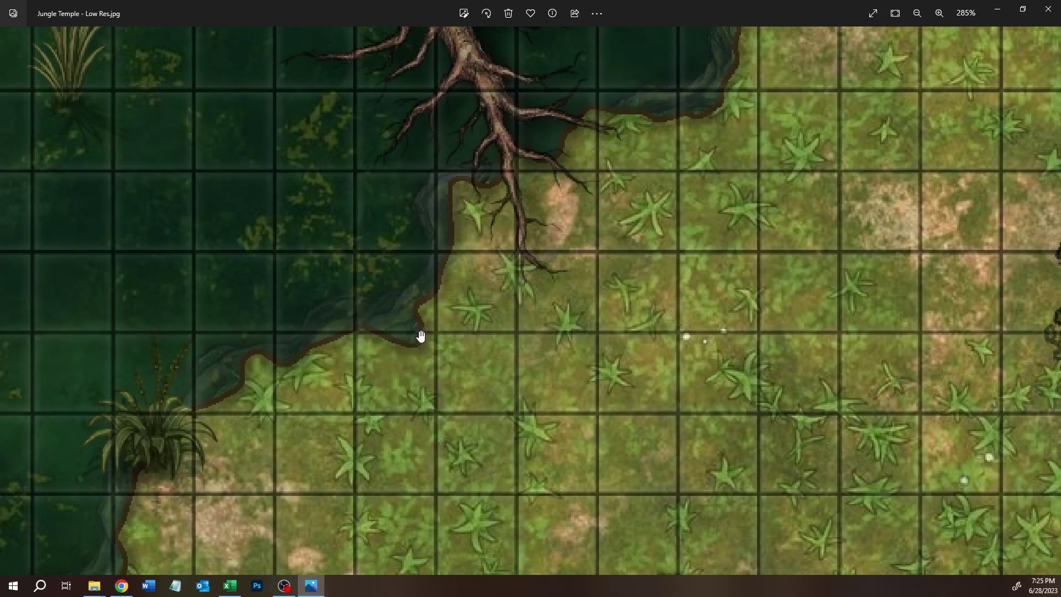
pyautogui.moveTo(426, 215); pyautogui.dragTo(387, 438)
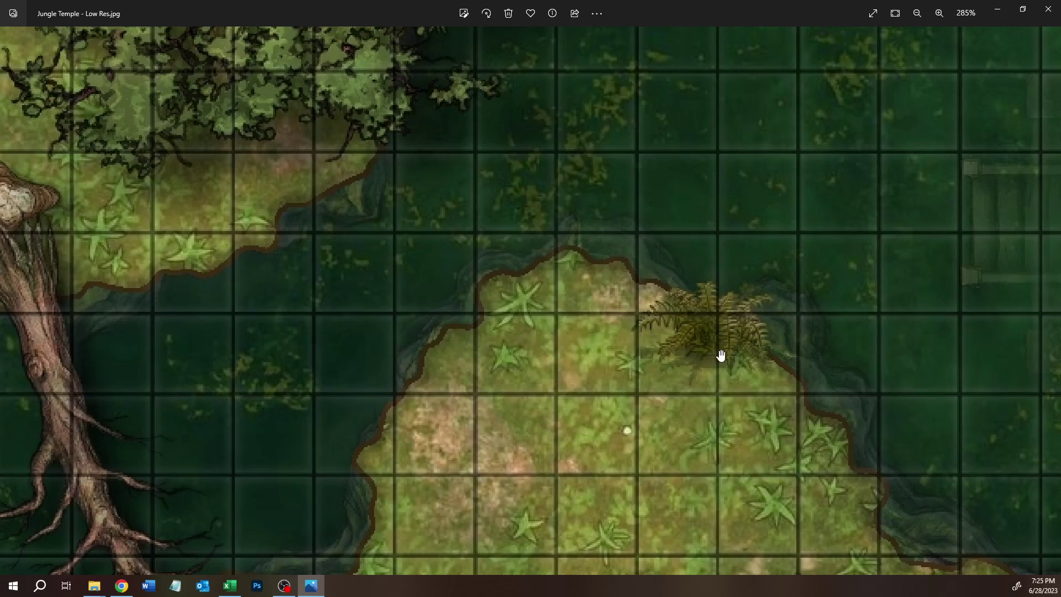
pyautogui.moveTo(775, 424); pyautogui.dragTo(356, 221)
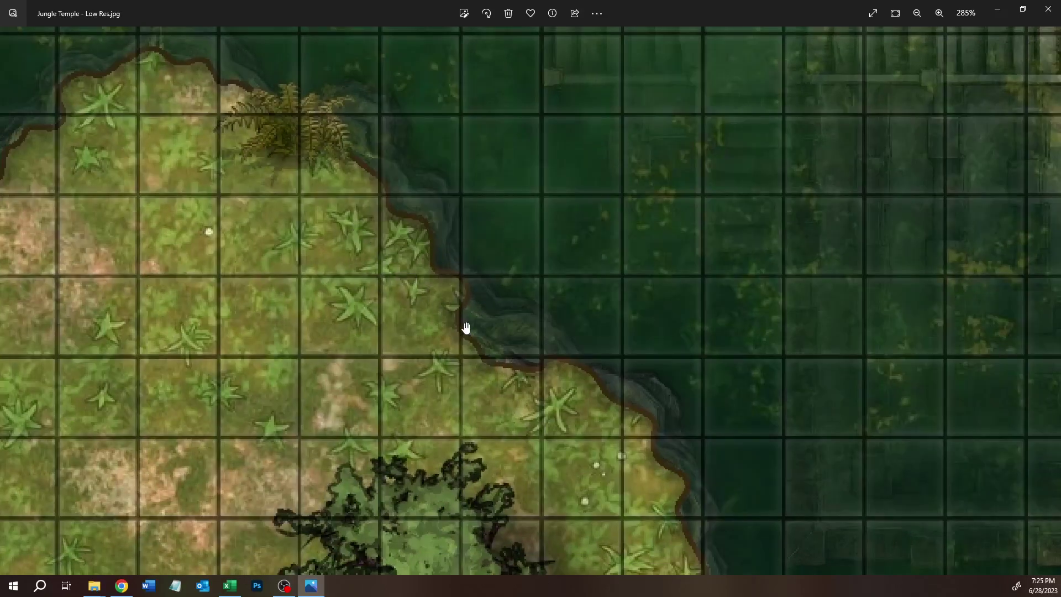
pyautogui.moveTo(608, 413); pyautogui.dragTo(442, 330)
pyautogui.moveTo(506, 446); pyautogui.dragTo(433, 284)
pyautogui.moveTo(495, 412); pyautogui.dragTo(495, 533)
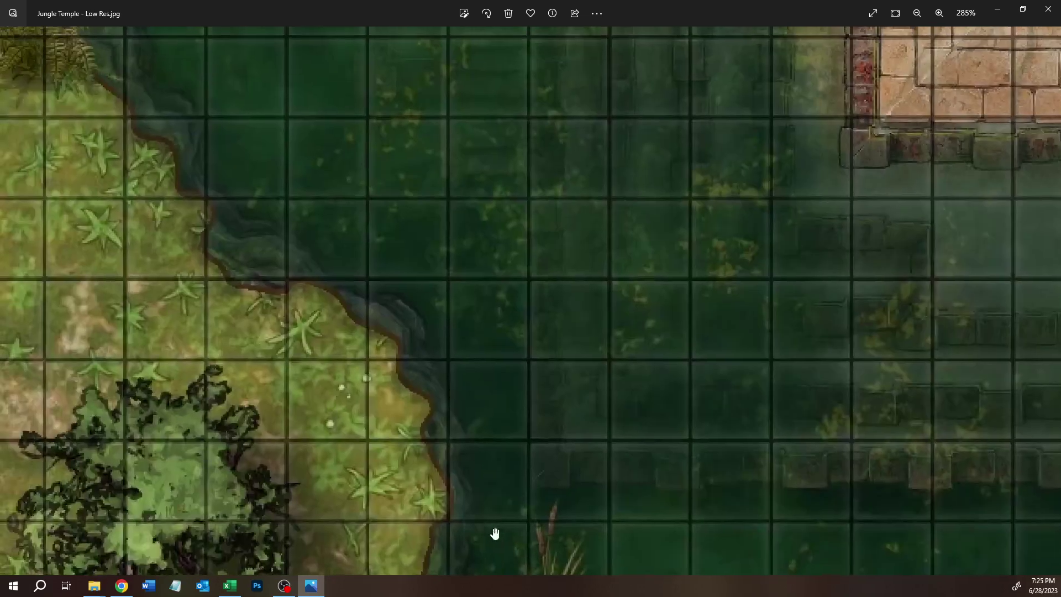
pyautogui.moveTo(329, 367); pyautogui.dragTo(384, 458)
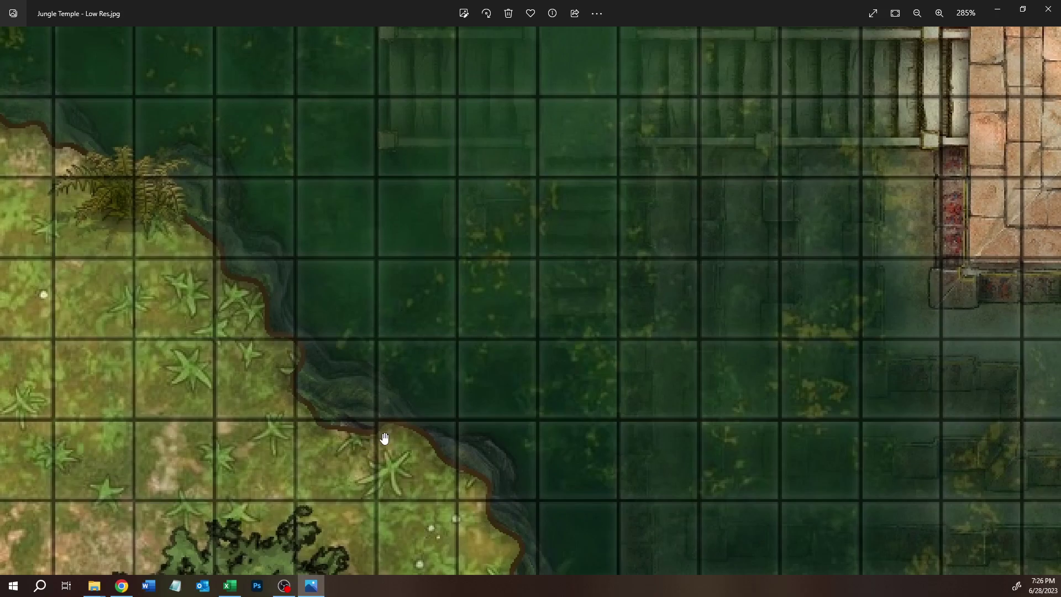
pyautogui.moveTo(205, 332); pyautogui.dragTo(441, 372)
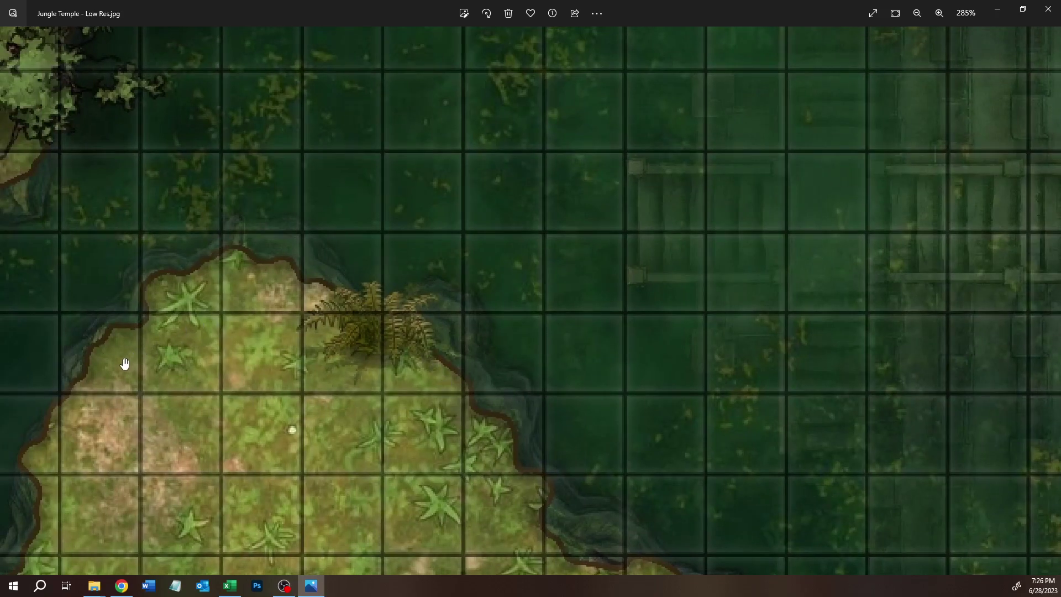
pyautogui.moveTo(100, 407); pyautogui.dragTo(323, 312)
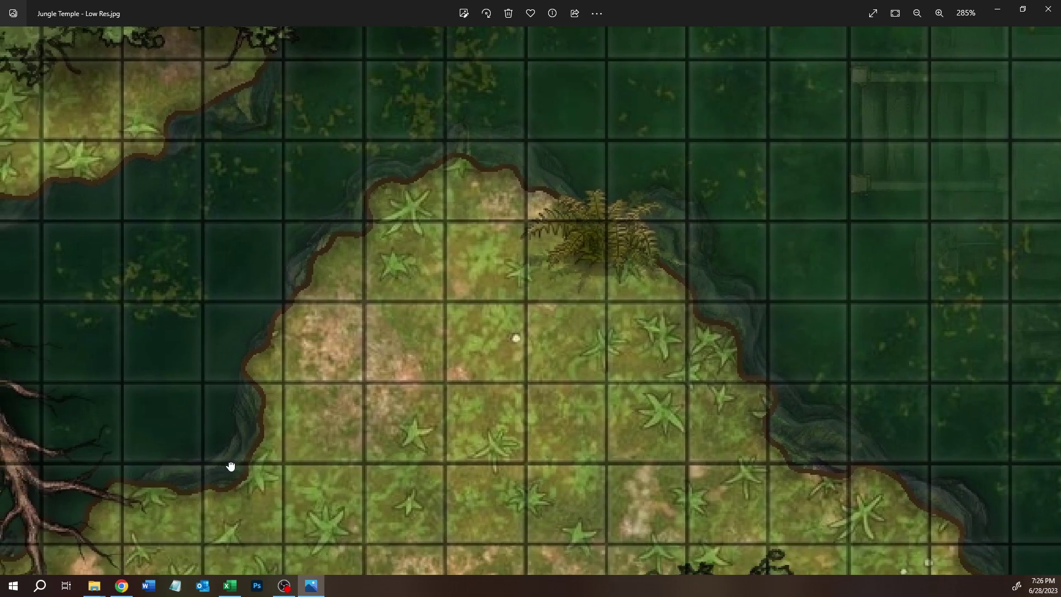
pyautogui.moveTo(225, 468); pyautogui.dragTo(505, 330)
pyautogui.moveTo(151, 493); pyautogui.dragTo(323, 395)
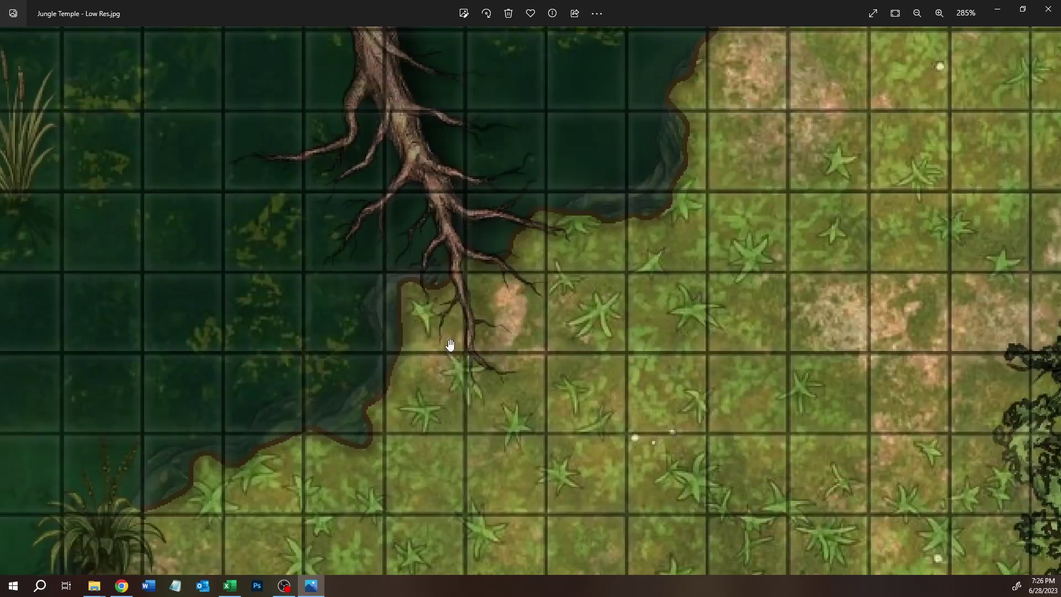
pyautogui.scroll(-3, 451, 345)
pyautogui.scroll(-2, 418, 339)
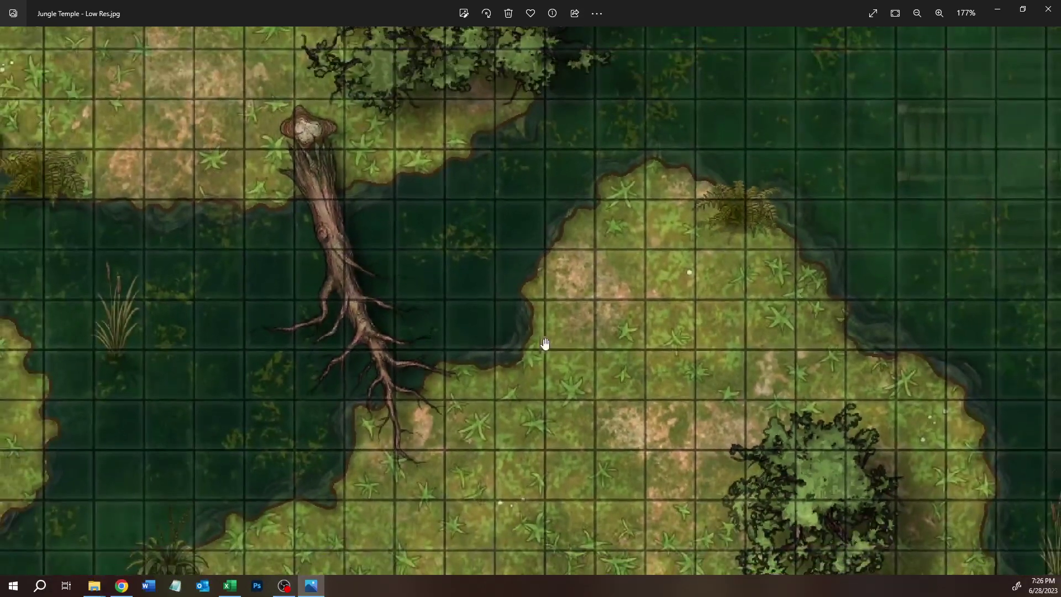
pyautogui.scroll(-5, 450, 376)
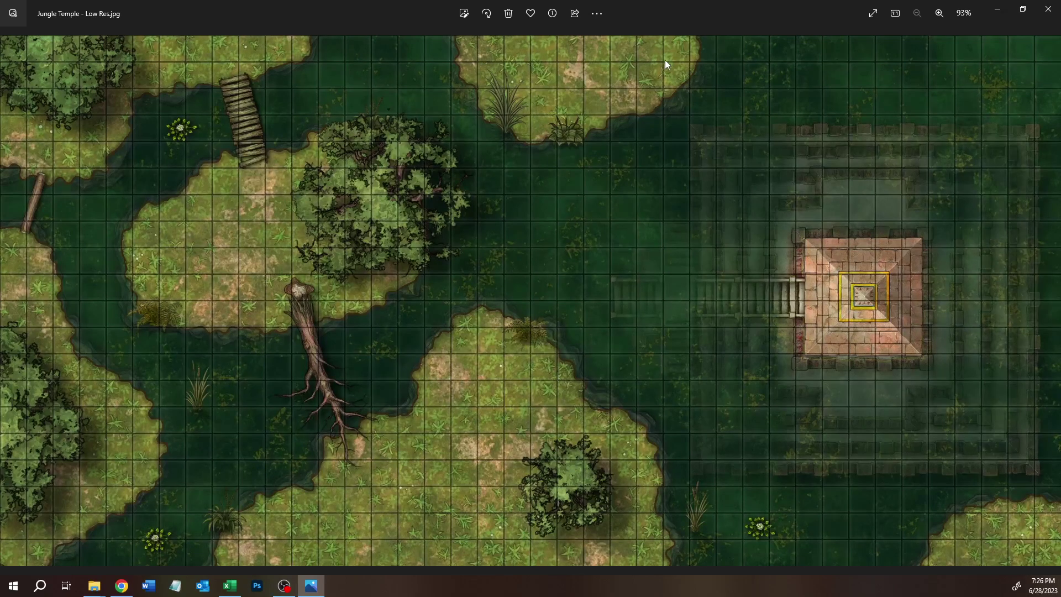
pyautogui.moveTo(761, 6); pyautogui.dragTo(94, 164)
pyautogui.moveTo(3, 213); pyautogui.dragTo(2, 213)
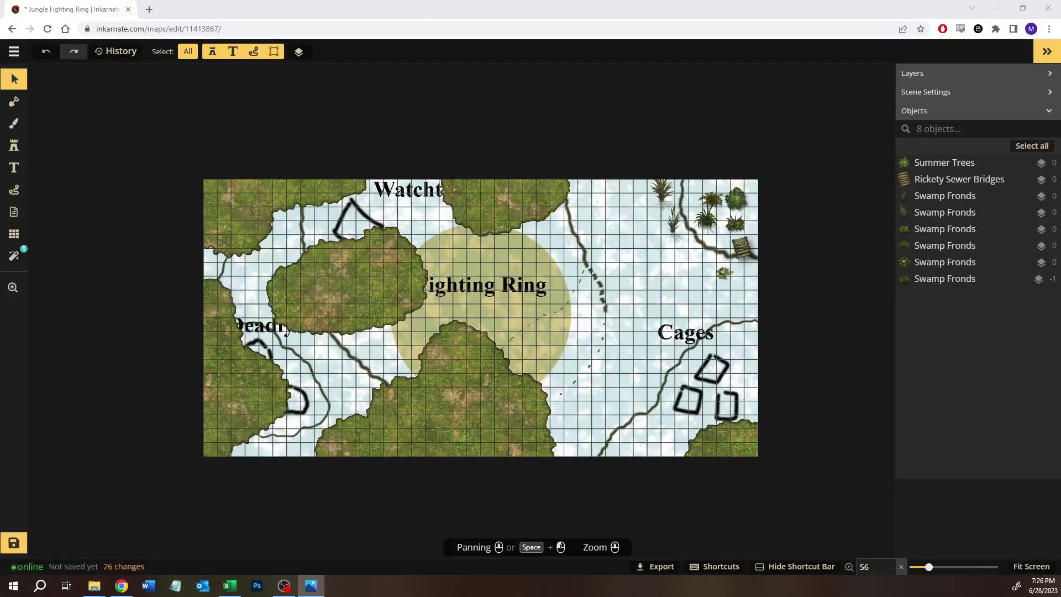
# Erase every island except the southeastern one from the Inkarnate land mask, using a rough subtract brush enlarged to size 200.
pyautogui.click(15, 123)
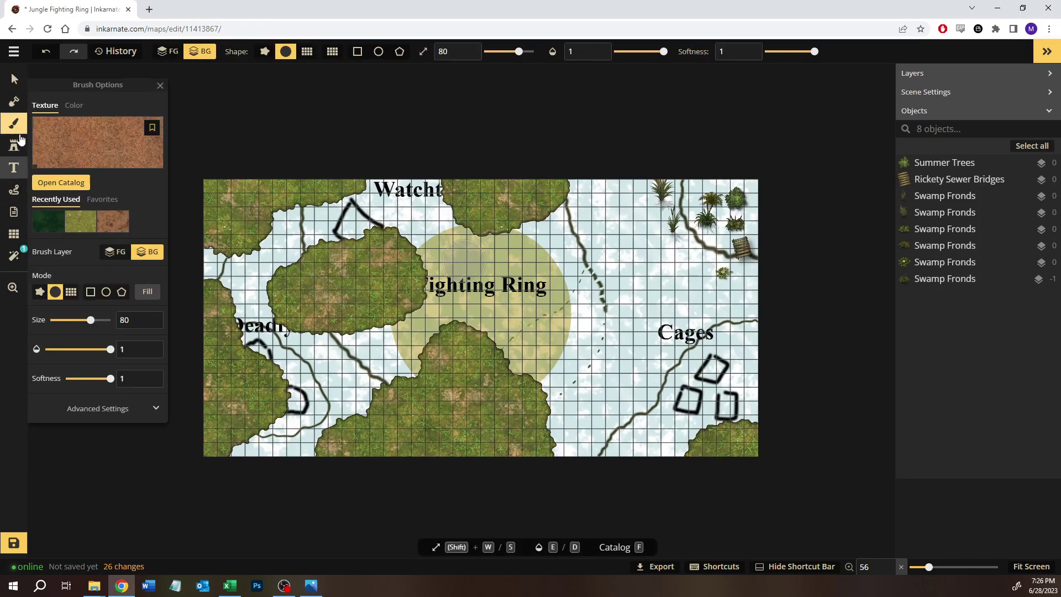
pyautogui.click(14, 101)
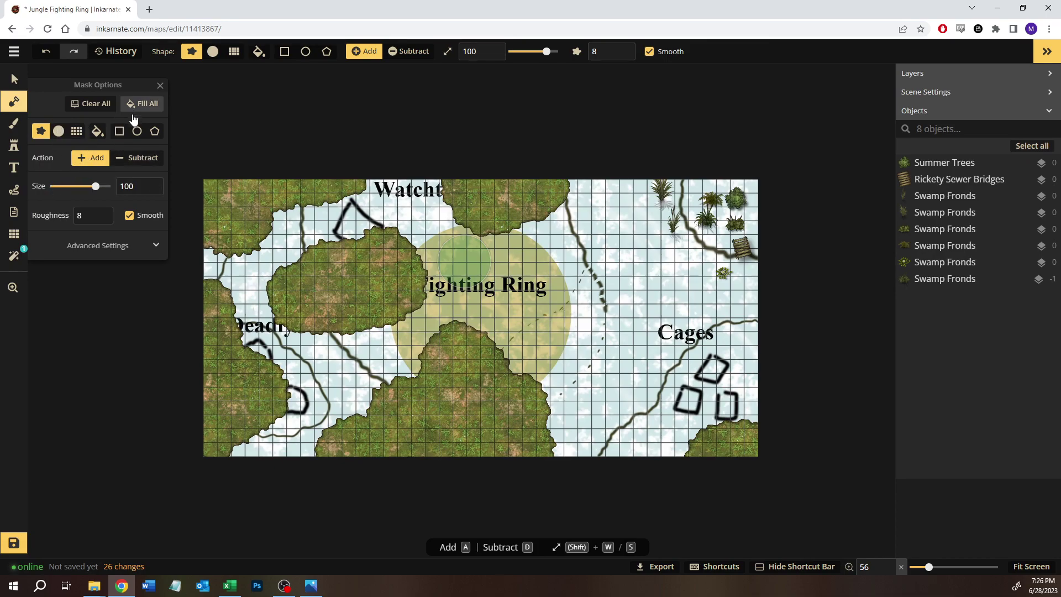
pyautogui.click(139, 158)
pyautogui.hotkey('shift', 's')
pyautogui.hotkey('shift', 's')
pyautogui.hotkey('shift', 's')
pyautogui.hotkey('shift', 's')
pyautogui.hotkey('shift', 's')
pyautogui.hotkey('shift', 's')
pyautogui.hotkey('shift', 's')
pyautogui.moveTo(217, 261)
pyautogui.mouseDown()
pyautogui.moveTo(252, 279)
pyautogui.moveTo(230, 256)
pyautogui.mouseUp()
pyautogui.hotkey('shift', 'w')
pyautogui.hotkey('shift', 'w')
pyautogui.hotkey('shift', 'w')
pyautogui.hotkey('shift', 'w')
pyautogui.hotkey('shift', 'w')
pyautogui.hotkey('shift', 'w')
pyautogui.hotkey('shift', 'w')
pyautogui.hotkey('shift', 'w')
pyautogui.hotkey('shift', 'w')
pyautogui.hotkey('shift', 'w')
pyautogui.hotkey('shift', 'w')
pyautogui.hotkey('shift', 'w')
pyautogui.hotkey('shift', 'w')
pyautogui.hotkey('shift', 'w')
pyautogui.hotkey('shift', 'w')
pyautogui.hotkey('shift', 'w')
pyautogui.hotkey('shift', 'w')
pyautogui.moveTo(238, 154)
pyautogui.mouseDown()
pyautogui.moveTo(269, 216)
pyautogui.moveTo(225, 379)
pyautogui.moveTo(225, 462)
pyautogui.moveTo(320, 208)
pyautogui.moveTo(396, 180)
pyautogui.moveTo(375, 354)
pyautogui.moveTo(464, 143)
pyautogui.moveTo(531, 176)
pyautogui.moveTo(539, 248)
pyautogui.moveTo(484, 221)
pyautogui.moveTo(512, 375)
pyautogui.mouseUp()
pyautogui.moveTo(647, 439)
pyautogui.mouseDown()
pyautogui.moveTo(580, 412)
pyautogui.moveTo(543, 455)
pyautogui.moveTo(487, 469)
pyautogui.moveTo(442, 453)
pyautogui.moveTo(326, 456)
pyautogui.moveTo(347, 453)
pyautogui.moveTo(332, 427)
pyautogui.mouseUp()
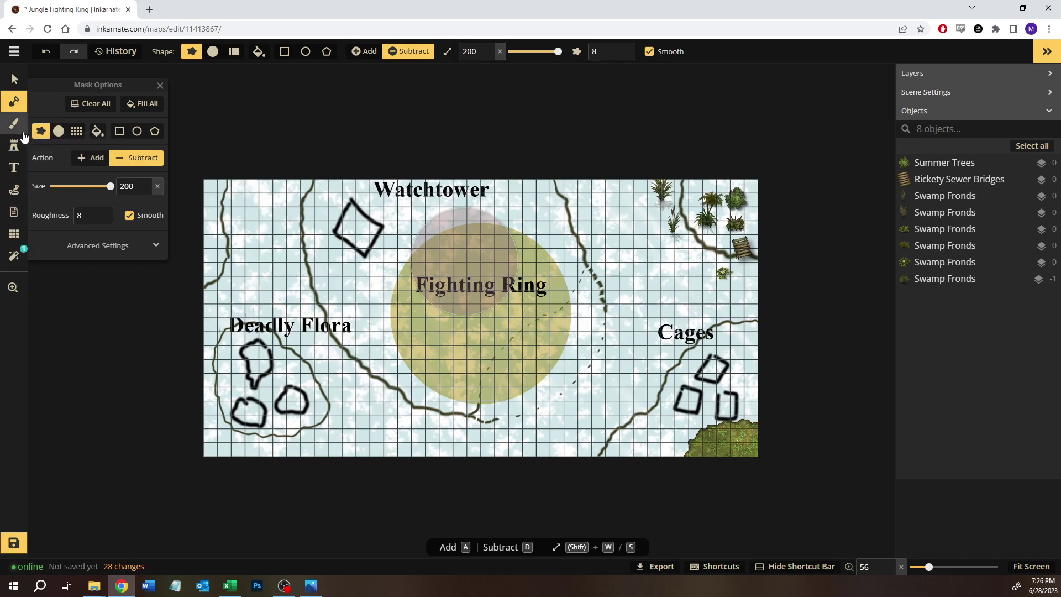
# Add a size 5 rough land mask strip along the plan's line from the northern edge west of the Watchtower to south of the Fighting Ring.
pyautogui.click(95, 159)
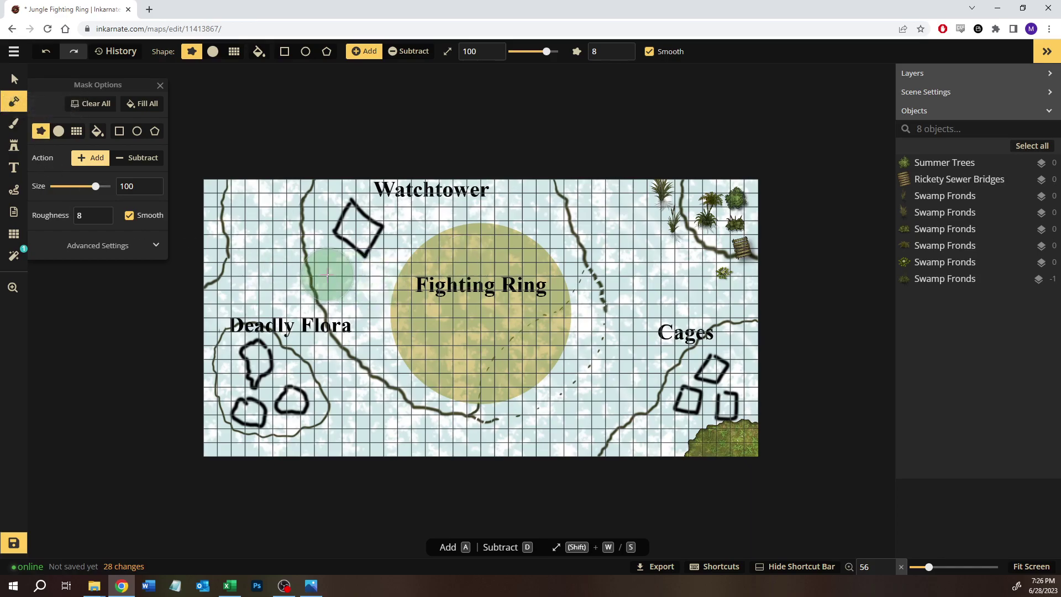
pyautogui.hotkey('shift', 's')
pyautogui.hotkey('shift', 's')
pyautogui.hotkey('shift', 's')
pyautogui.hotkey('shift', 's')
pyautogui.hotkey('shift', 's')
pyautogui.hotkey('shift', 's')
pyautogui.hotkey('shift', 's')
pyautogui.hotkey('shift', 's')
pyautogui.hotkey('shift', 's')
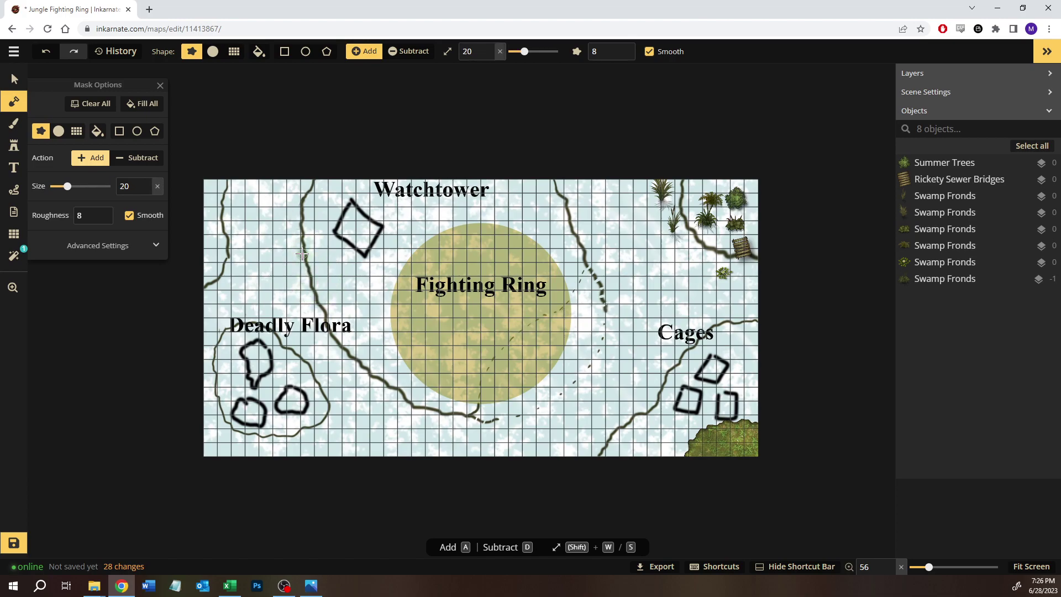
pyautogui.scroll(2, 305, 239)
pyautogui.scroll(4, 307, 216)
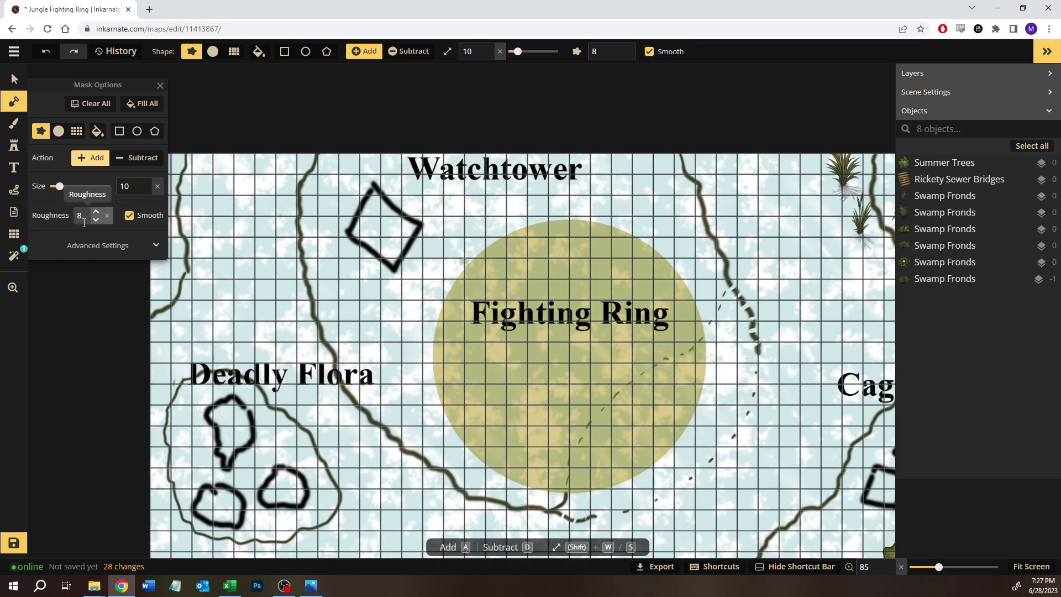
pyautogui.hotkey('alt', 'Tab')
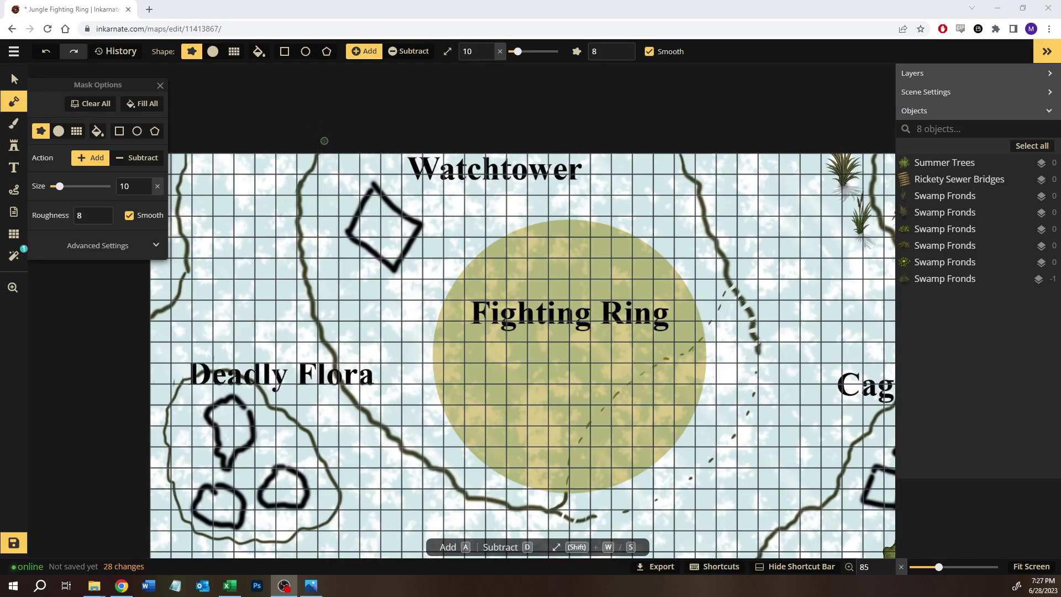
pyautogui.moveTo(60, 187); pyautogui.dragTo(55, 185)
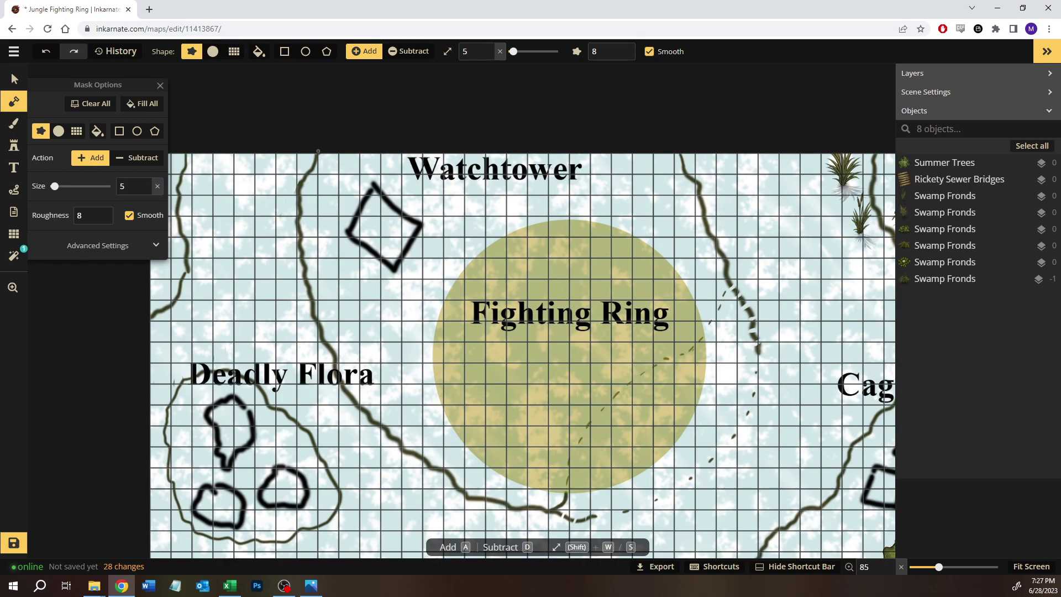
pyautogui.moveTo(311, 169)
pyautogui.mouseDown()
pyautogui.moveTo(295, 238)
pyautogui.moveTo(344, 385)
pyautogui.moveTo(466, 493)
pyautogui.moveTo(537, 513)
pyautogui.mouseUp()
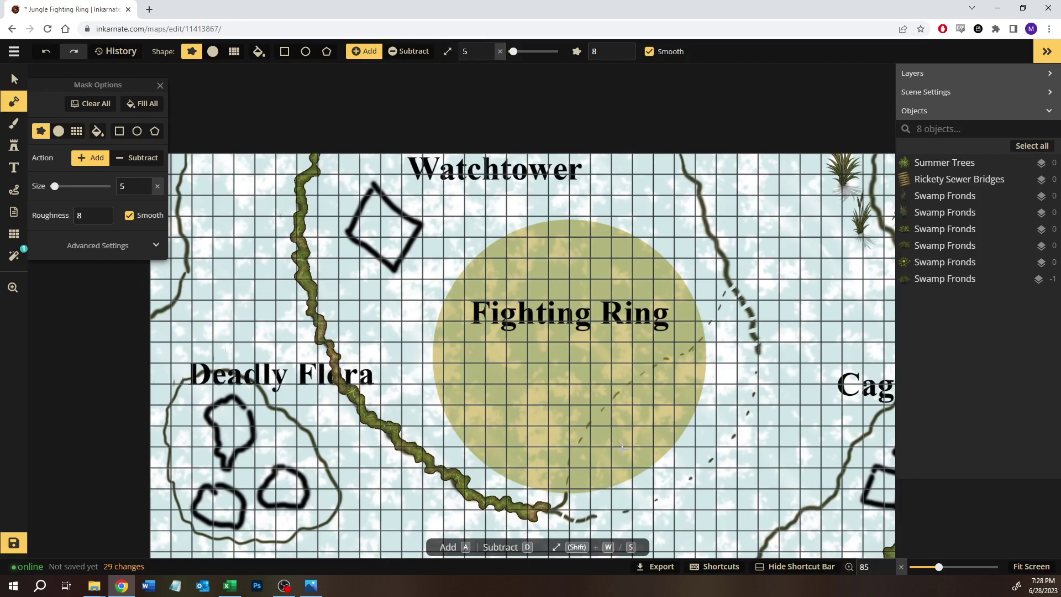
# Continue the land mask strip around the Fighting Ring's southern and eastern sides up to the map's northern edge.
pyautogui.scroll(-5, 621, 447)
pyautogui.hscroll(2, 621, 447)
pyautogui.moveTo(478, 379)
pyautogui.mouseDown()
pyautogui.moveTo(559, 369)
pyautogui.moveTo(616, 344)
pyautogui.moveTo(683, 271)
pyautogui.moveTo(694, 204)
pyautogui.moveTo(646, 101)
pyautogui.moveTo(654, 98)
pyautogui.mouseUp()
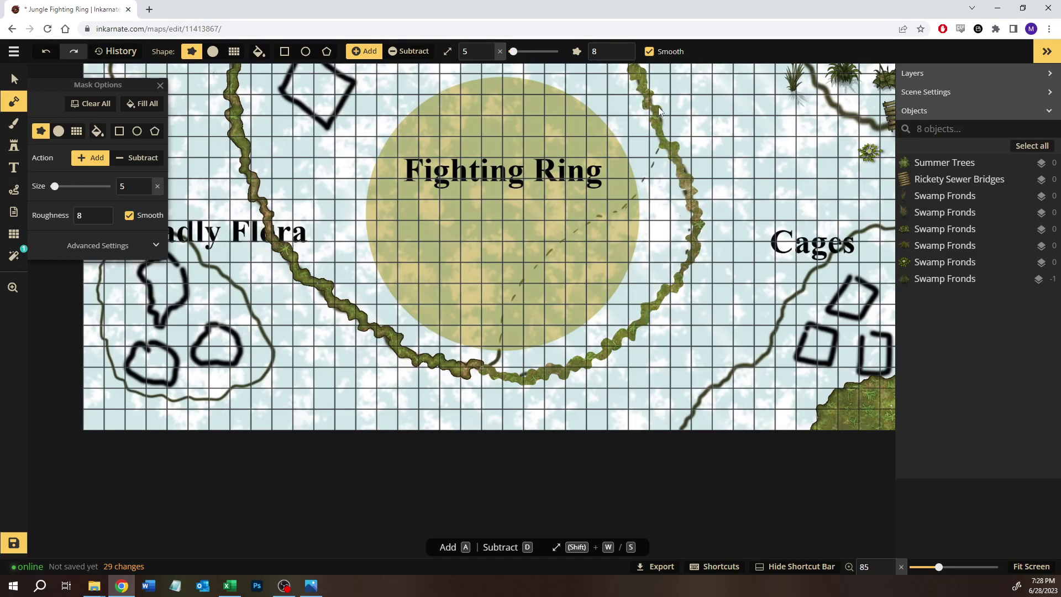
pyautogui.scroll(4, 664, 194)
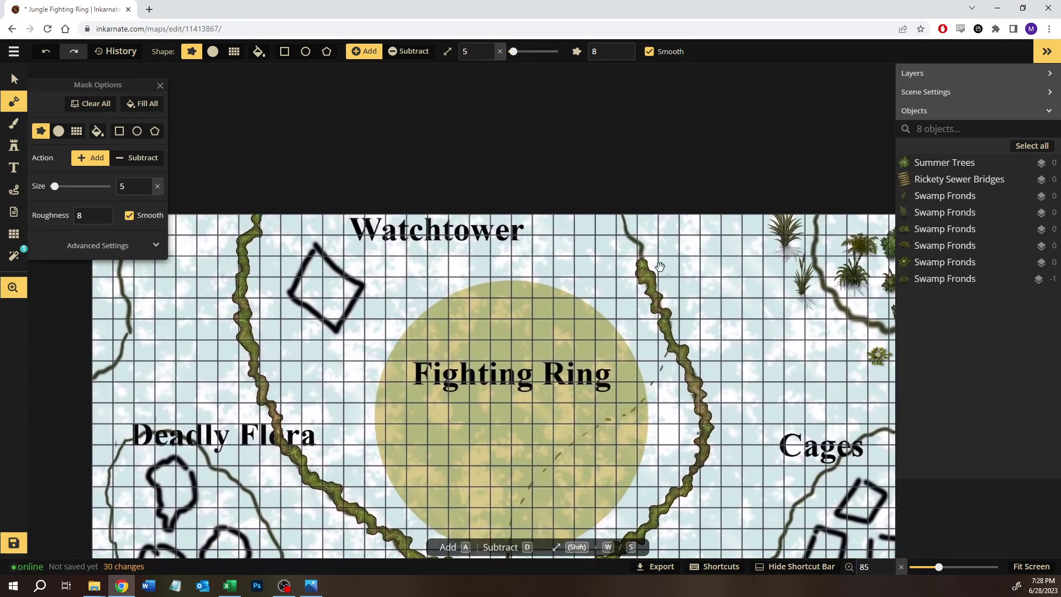
pyautogui.moveTo(641, 259)
pyautogui.mouseDown()
pyautogui.moveTo(620, 233)
pyautogui.moveTo(615, 185)
pyautogui.mouseUp()
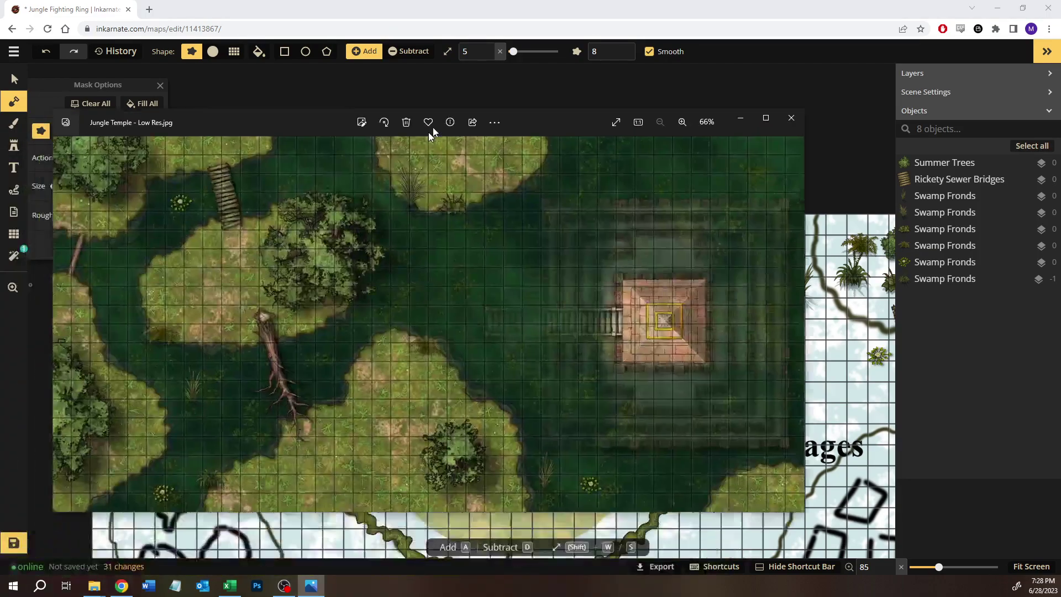
# Enlarge the Jungle Temple - Low Res.jpg reference image and check the island edges around the fallen tree.
pyautogui.moveTo(429, 132); pyautogui.dragTo(483, 101)
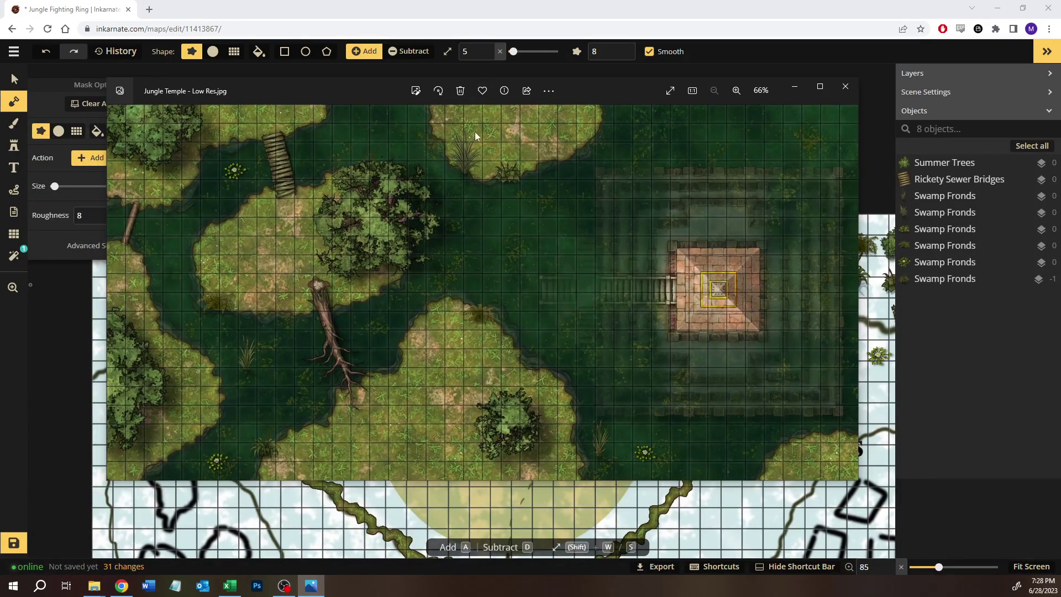
pyautogui.doubleClick(613, 87)
pyautogui.scroll(5, 321, 376)
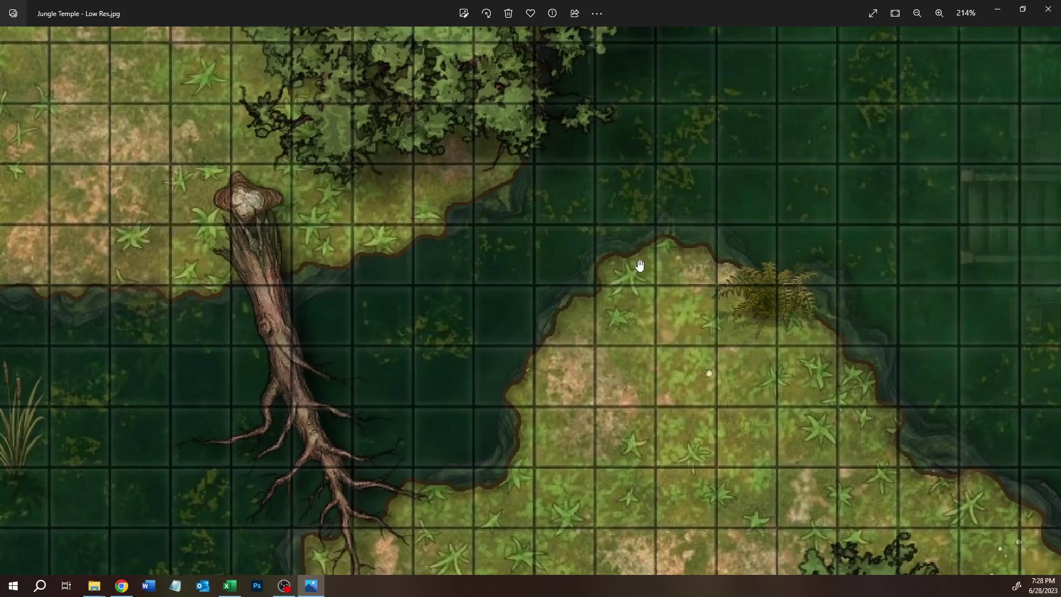
pyautogui.scroll(-3, 594, 379)
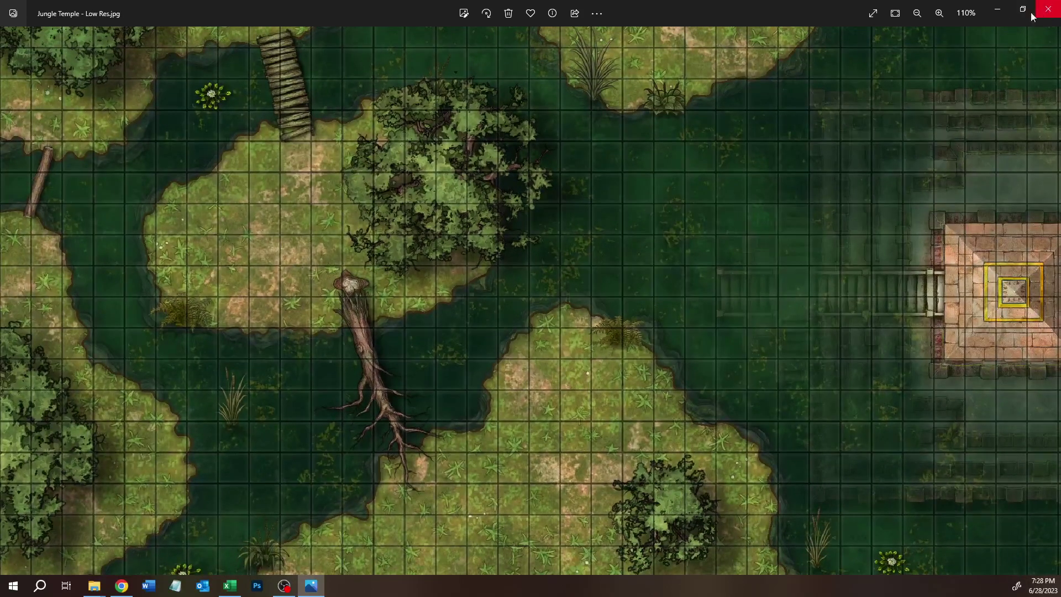
# Add size 5 land mask strips with roughness 5 along the plan's northwestern line and around the Deadly Flora area.
pyautogui.click(1033, 13)
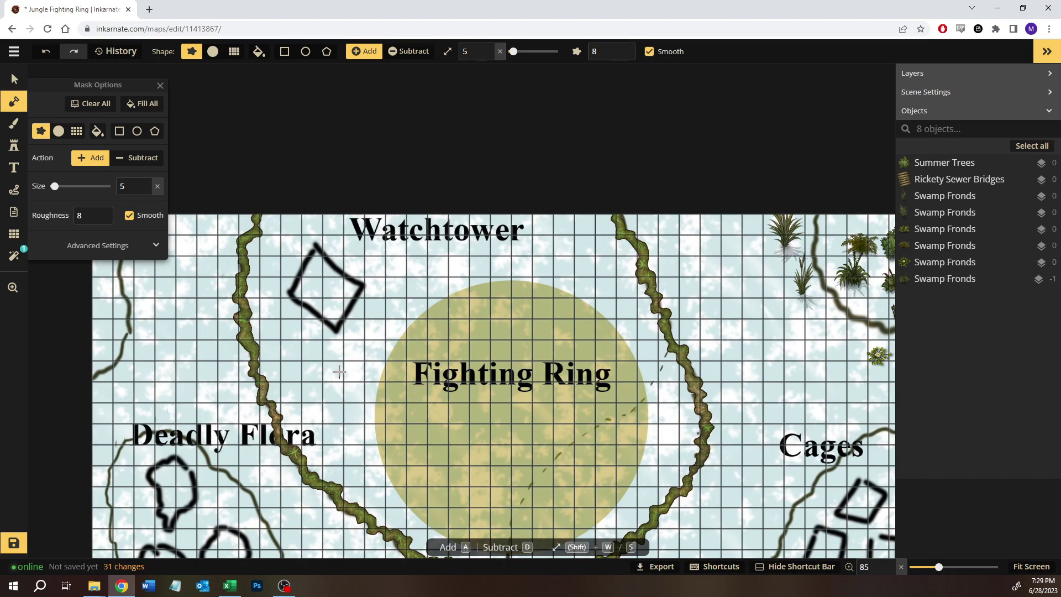
pyautogui.press('space')
pyautogui.moveTo(325, 388); pyautogui.dragTo(480, 300)
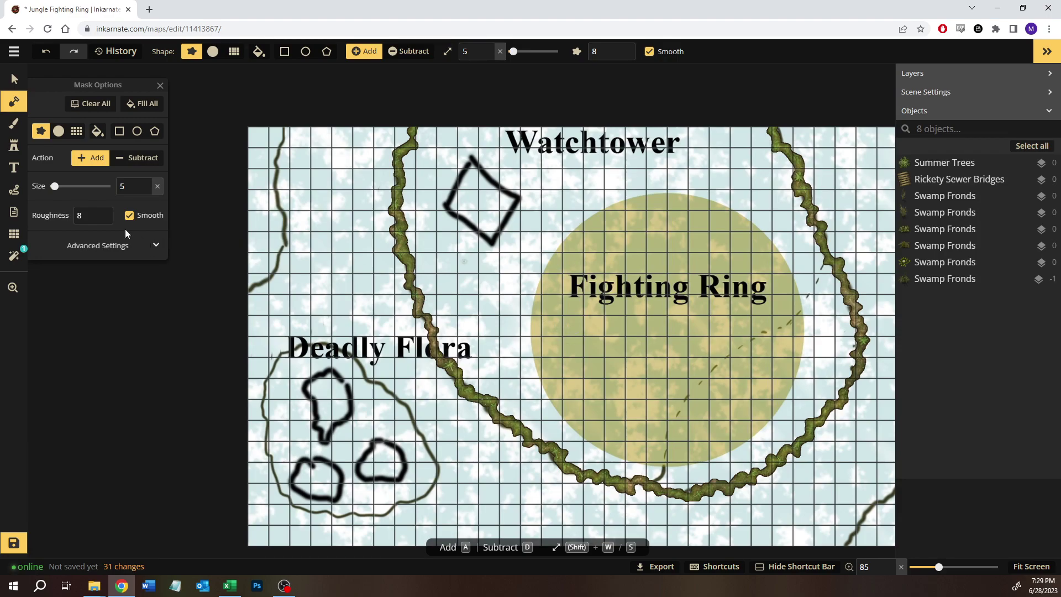
pyautogui.click(95, 222)
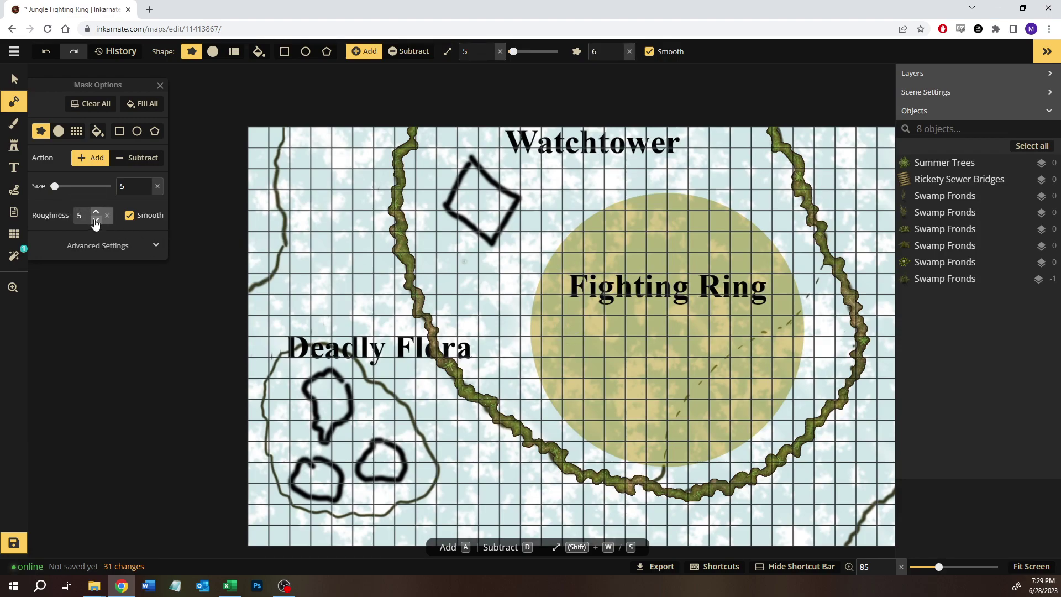
pyautogui.click(95, 222)
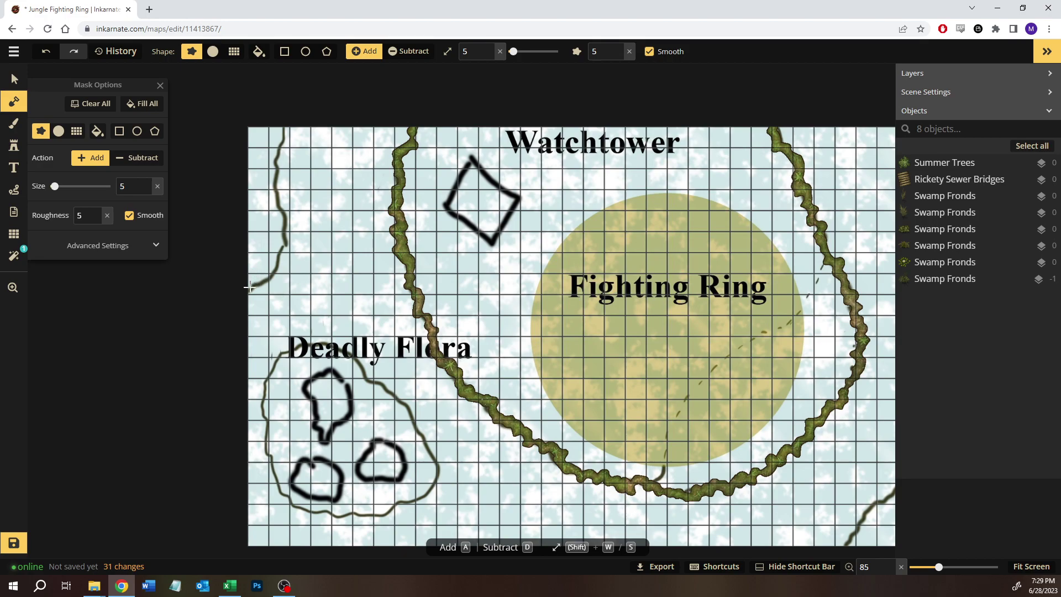
pyautogui.moveTo(250, 291)
pyautogui.mouseDown()
pyautogui.moveTo(285, 240)
pyautogui.moveTo(271, 165)
pyautogui.moveTo(287, 108)
pyautogui.mouseUp()
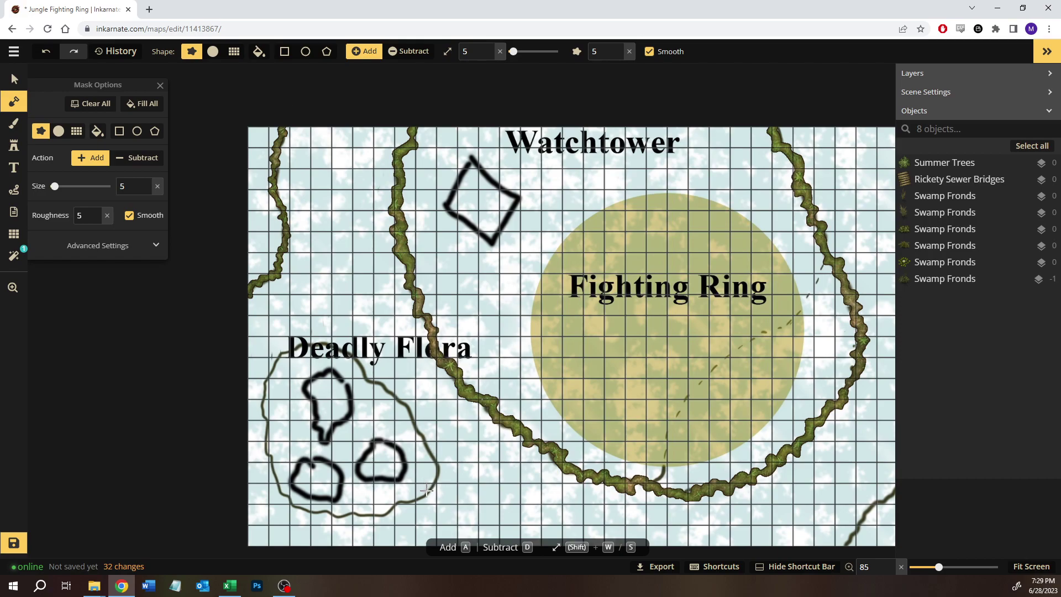
pyautogui.moveTo(430, 487)
pyautogui.mouseDown()
pyautogui.moveTo(436, 465)
pyautogui.moveTo(403, 401)
pyautogui.moveTo(348, 354)
pyautogui.moveTo(315, 341)
pyautogui.moveTo(276, 361)
pyautogui.moveTo(264, 447)
pyautogui.moveTo(288, 497)
pyautogui.moveTo(308, 512)
pyautogui.moveTo(374, 521)
pyautogui.moveTo(413, 497)
pyautogui.moveTo(385, 518)
pyautogui.mouseUp()
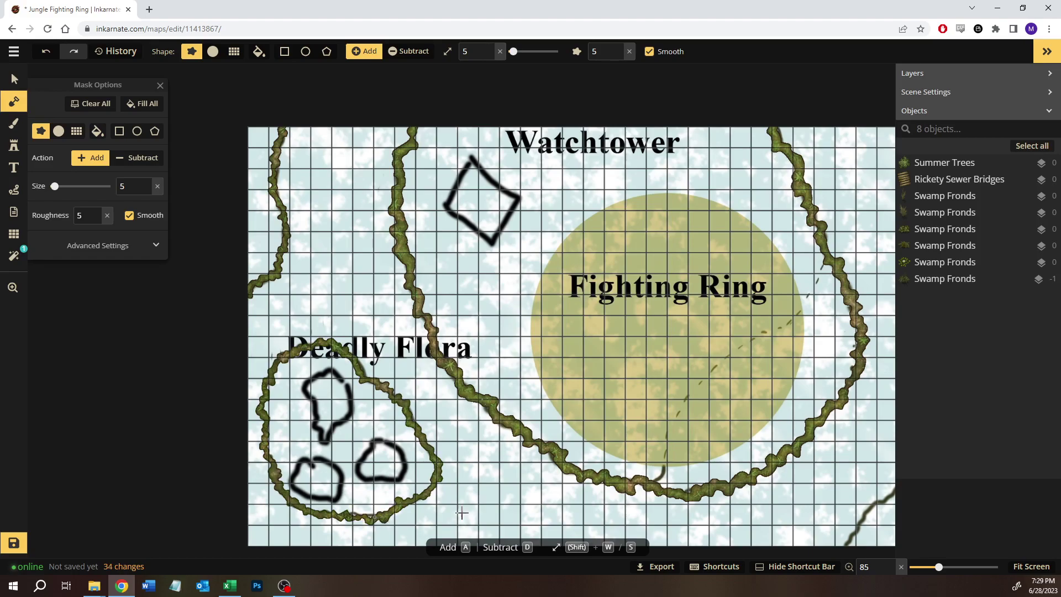
# Add a size 5 rough land mask strip along the dashed line crossing the Fighting Ring from its southern edge to the eastern strip.
pyautogui.moveTo(647, 367); pyautogui.dragTo(371, 326)
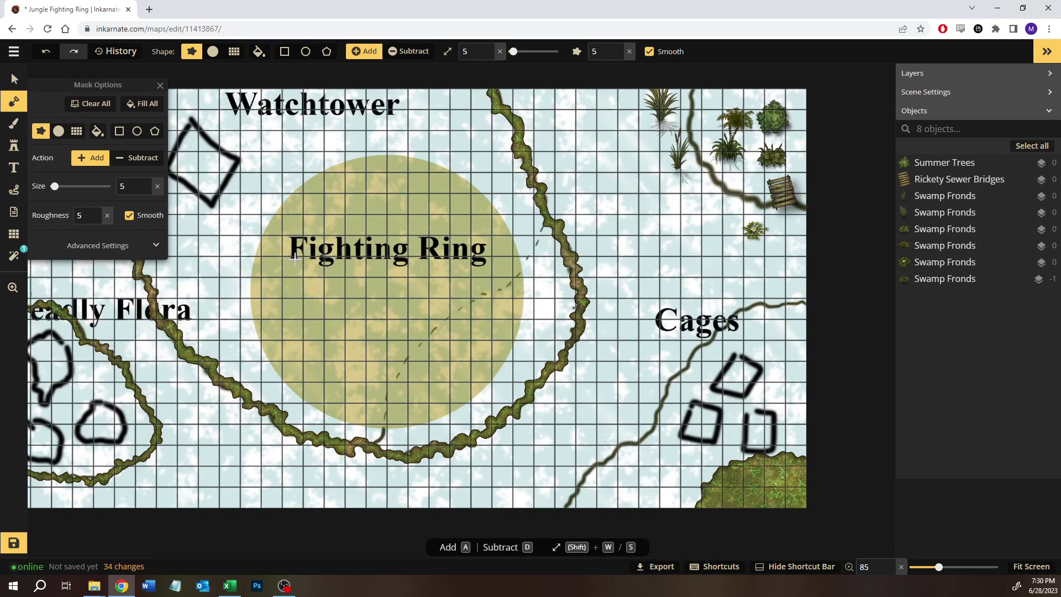
pyautogui.click(98, 247)
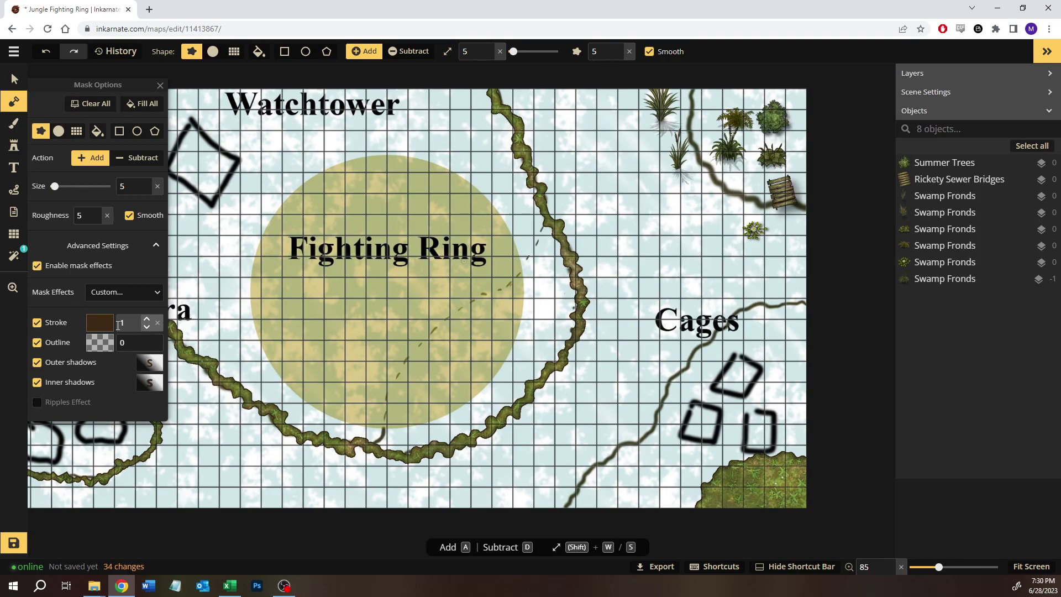
pyautogui.scroll(2, 423, 467)
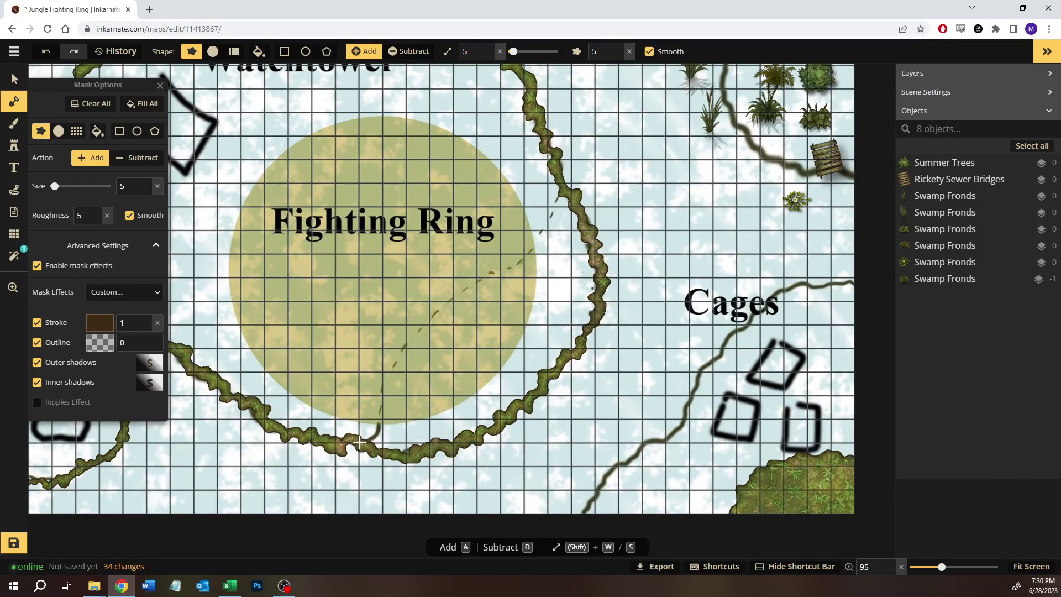
pyautogui.moveTo(361, 442); pyautogui.dragTo(402, 347)
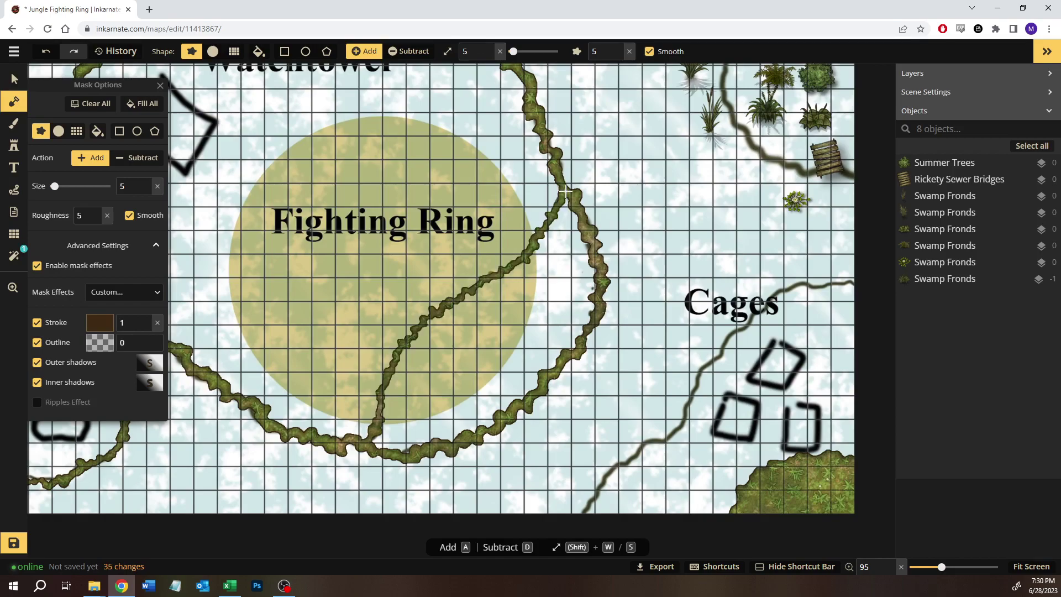
# Erase the outer land mask strip southeast of the dashed line around the Fighting Ring, using a rough subtract brush of size 200.
pyautogui.moveTo(54, 186); pyautogui.dragTo(116, 186)
pyautogui.click(138, 158)
pyautogui.click(472, 453)
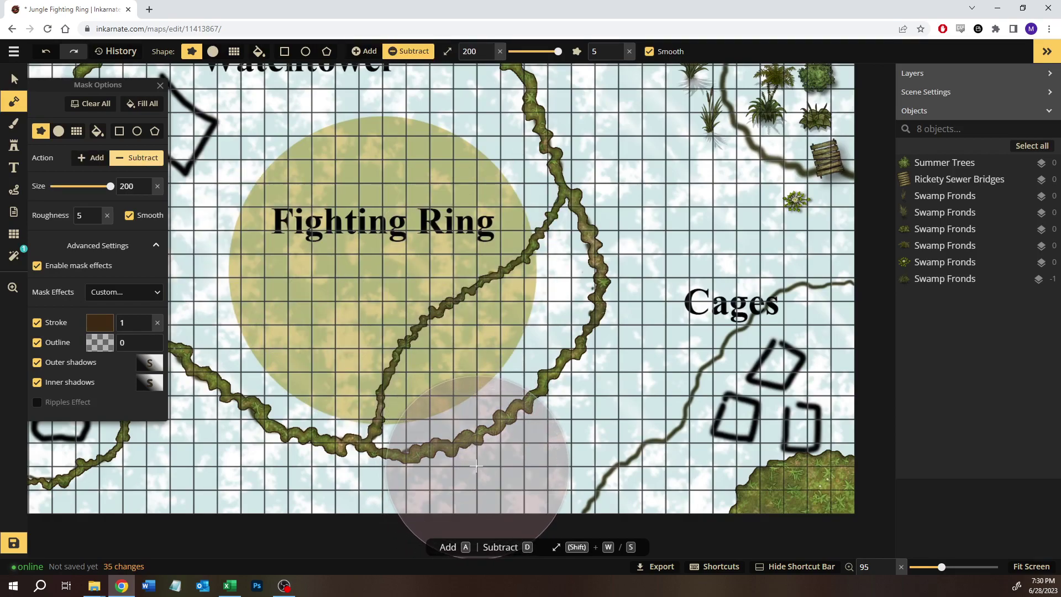
pyautogui.click(449, 474)
pyautogui.click(426, 485)
pyautogui.click(426, 516)
pyautogui.moveTo(532, 453)
pyautogui.mouseDown()
pyautogui.moveTo(545, 391)
pyautogui.moveTo(588, 370)
pyautogui.moveTo(670, 256)
pyautogui.moveTo(658, 249)
pyautogui.moveTo(657, 209)
pyautogui.mouseUp()
pyautogui.click(657, 213)
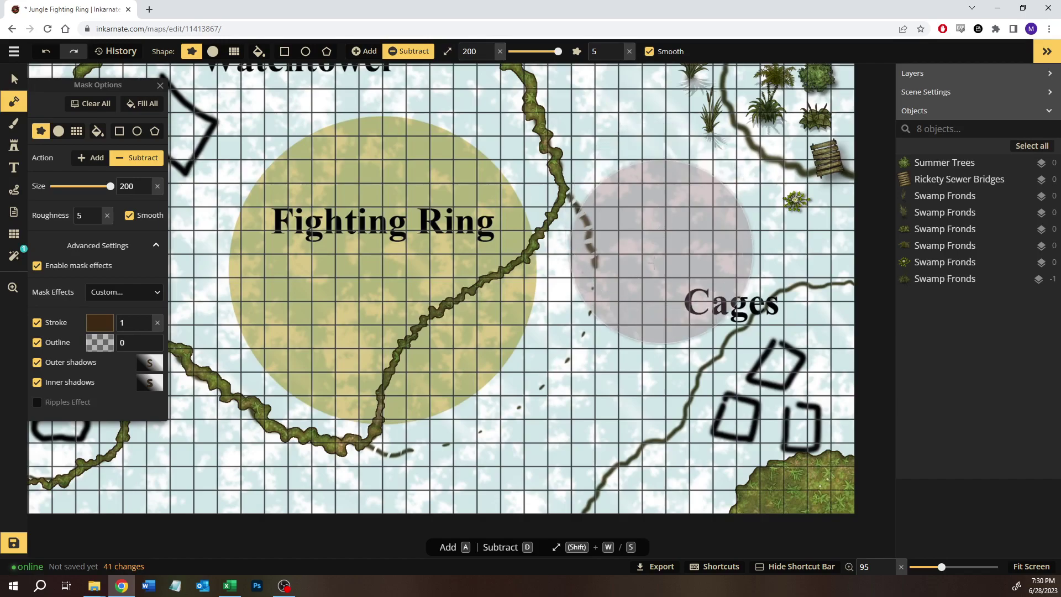
pyautogui.click(520, 387)
pyautogui.click(464, 260)
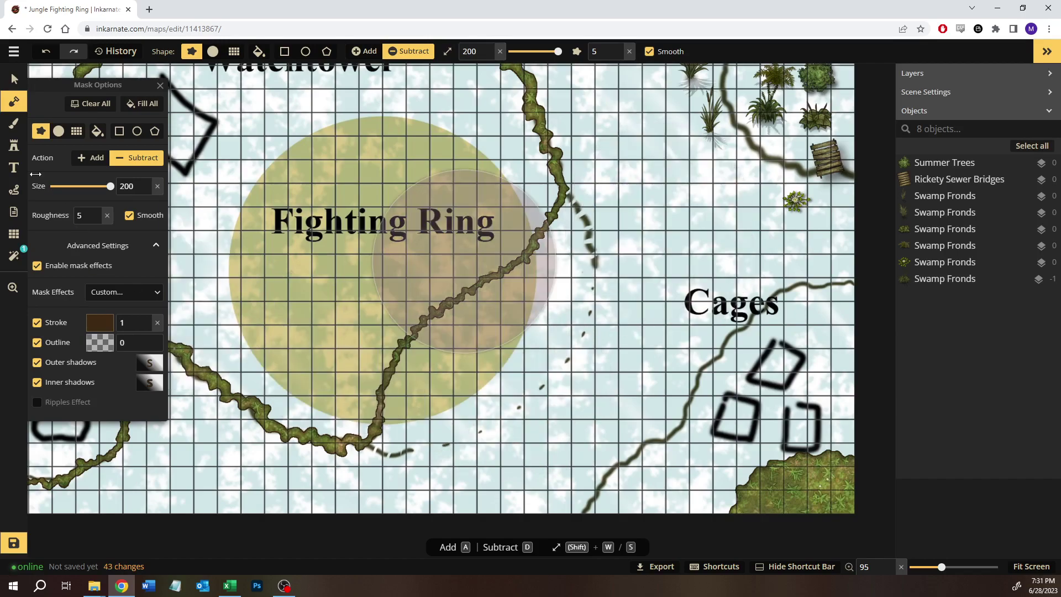
# Paint the jungle grass texture on the background layer between the inner strip and the plan's southeastern dashes, using a size 80 round brush.
pyautogui.click(14, 123)
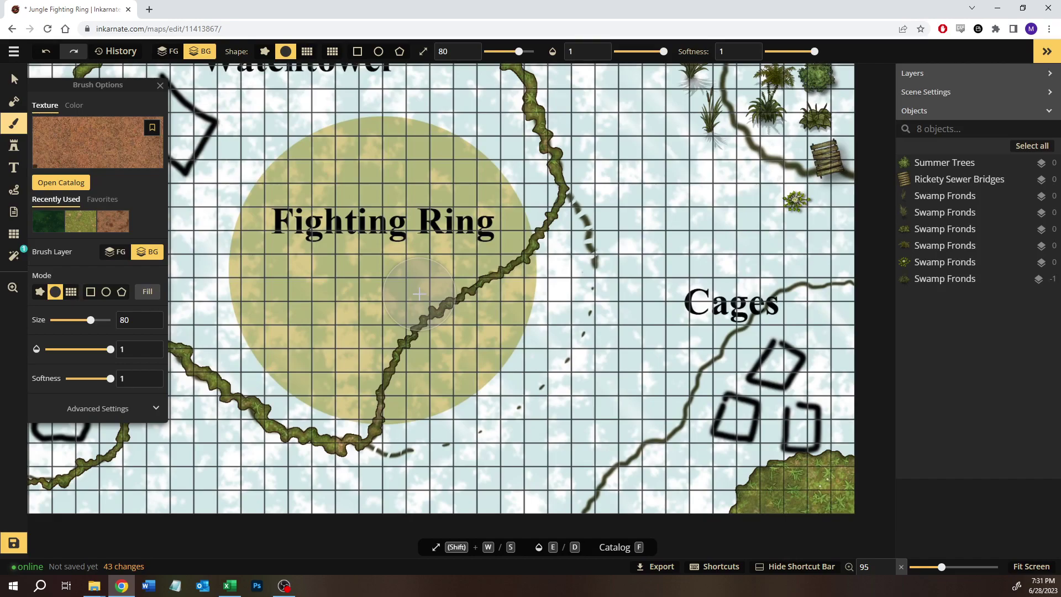
pyautogui.click(115, 251)
pyautogui.click(288, 279)
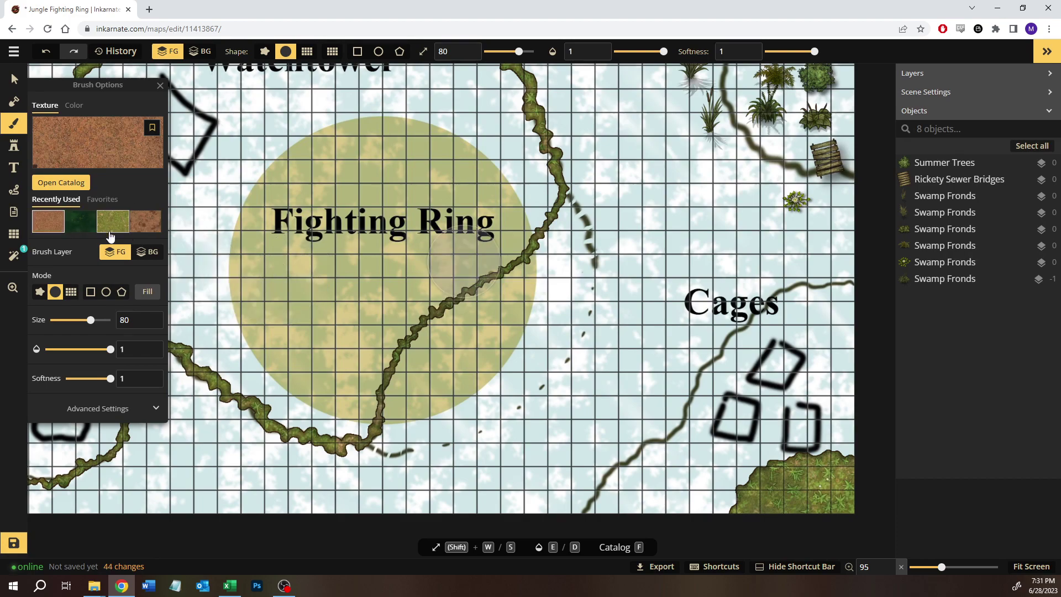
pyautogui.click(124, 220)
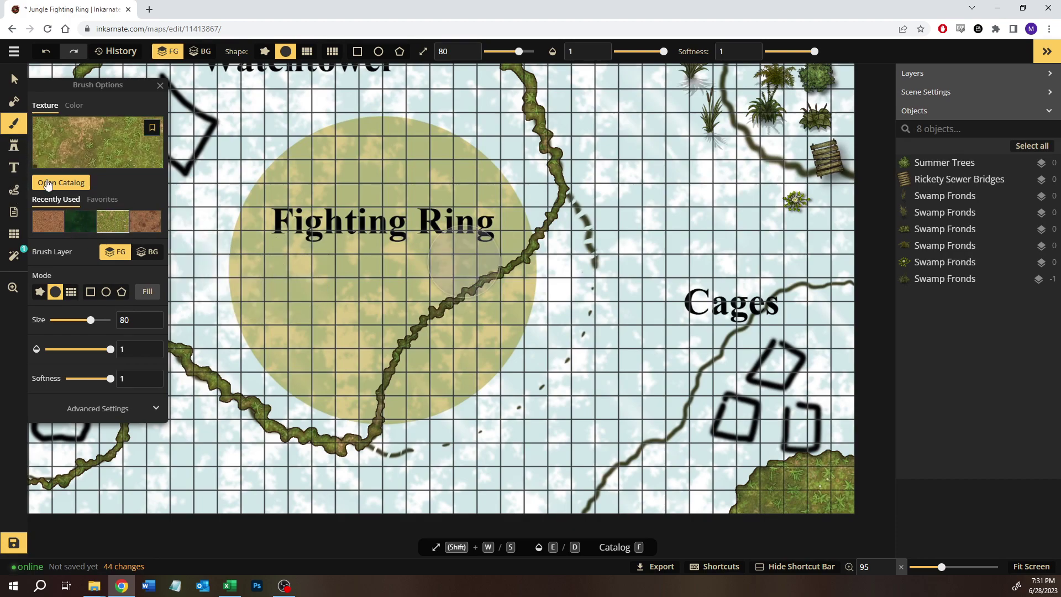
pyautogui.click(14, 104)
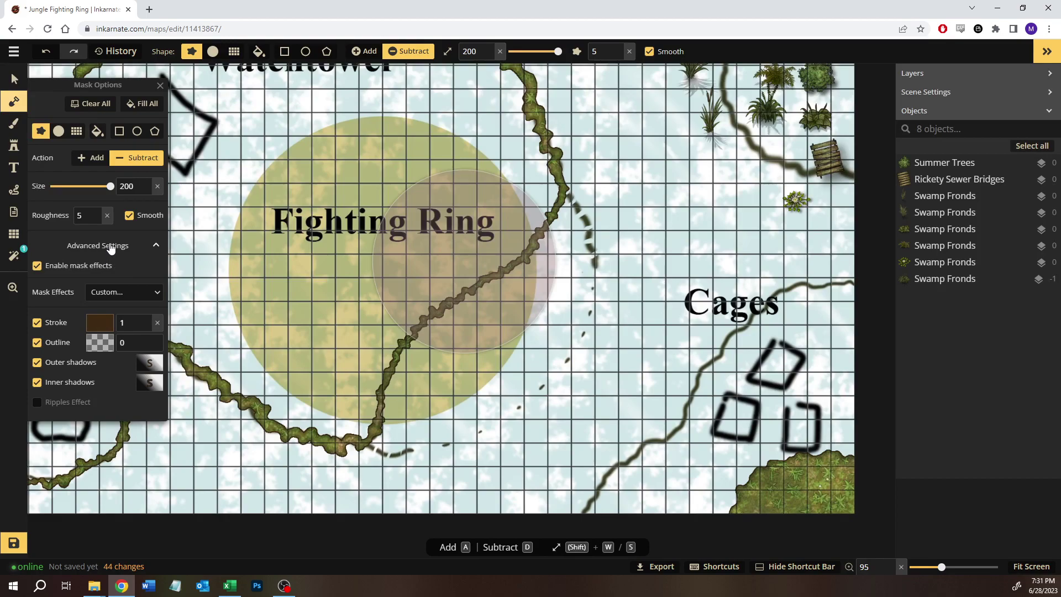
pyautogui.click(12, 129)
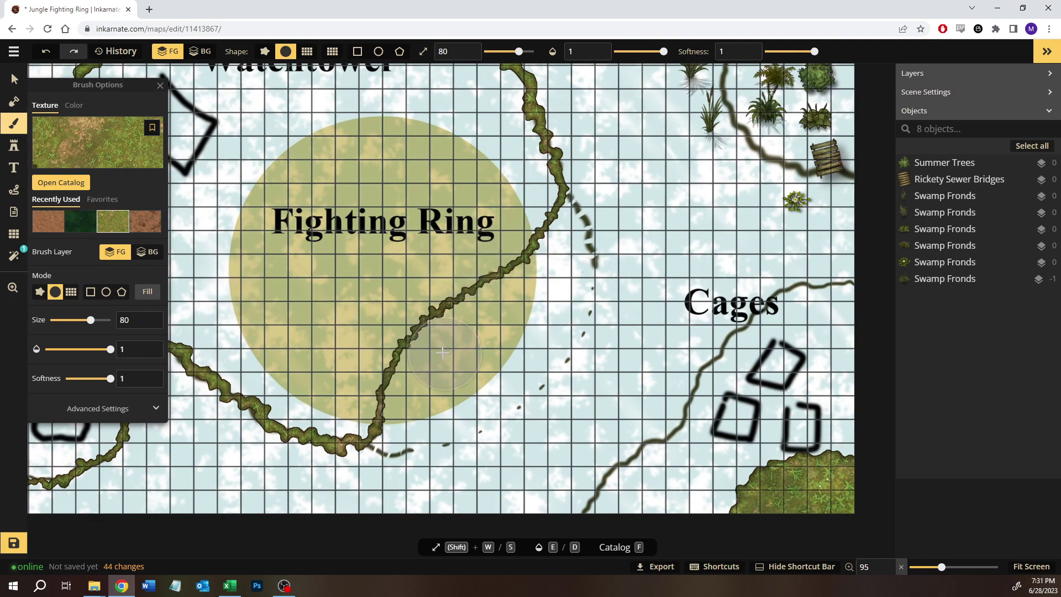
pyautogui.click(147, 251)
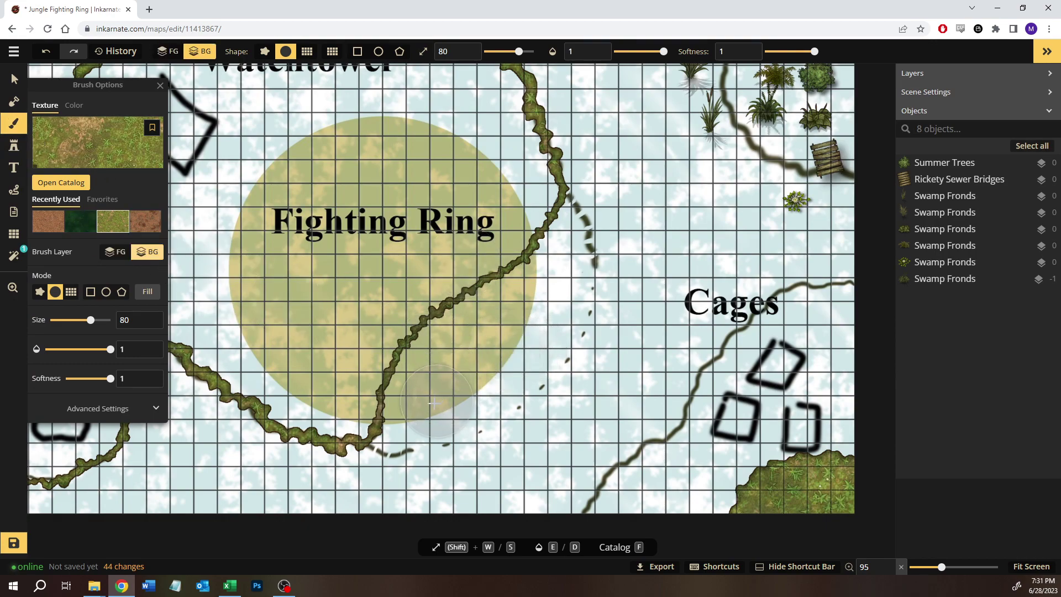
pyautogui.moveTo(395, 418)
pyautogui.mouseDown()
pyautogui.moveTo(440, 403)
pyautogui.moveTo(498, 360)
pyautogui.moveTo(561, 263)
pyautogui.moveTo(564, 239)
pyautogui.moveTo(426, 349)
pyautogui.moveTo(401, 384)
pyautogui.moveTo(393, 426)
pyautogui.mouseUp()
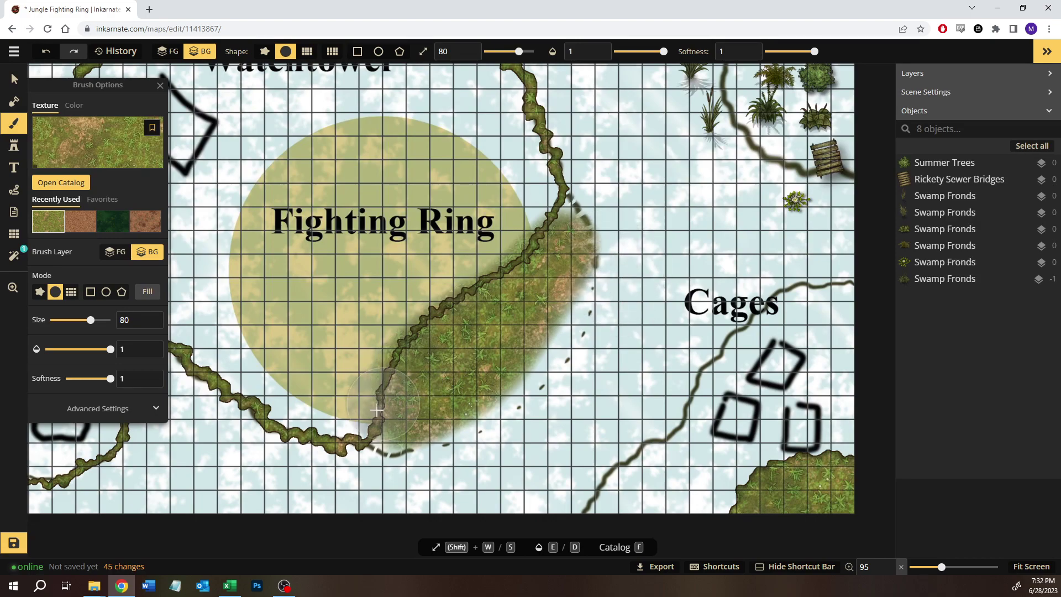
pyautogui.moveTo(379, 417)
pyautogui.mouseDown()
pyautogui.moveTo(454, 403)
pyautogui.moveTo(488, 377)
pyautogui.moveTo(565, 289)
pyautogui.moveTo(556, 334)
pyautogui.mouseUp()
pyautogui.moveTo(516, 363)
pyautogui.mouseDown()
pyautogui.moveTo(437, 416)
pyautogui.moveTo(393, 427)
pyautogui.moveTo(488, 351)
pyautogui.mouseUp()
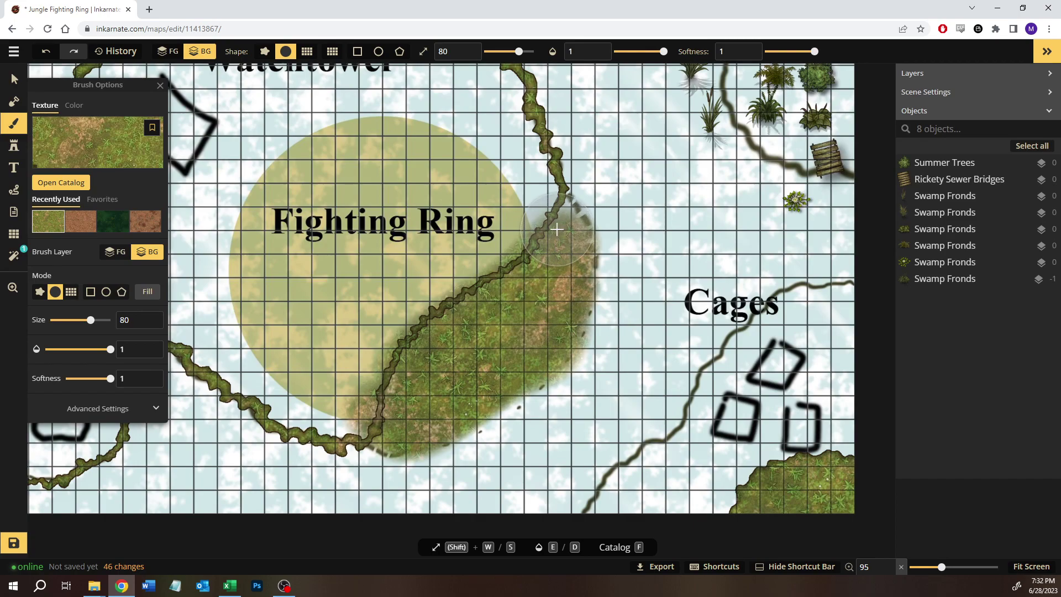
pyautogui.moveTo(557, 223)
pyautogui.mouseDown()
pyautogui.moveTo(547, 226)
pyautogui.moveTo(561, 277)
pyautogui.mouseUp()
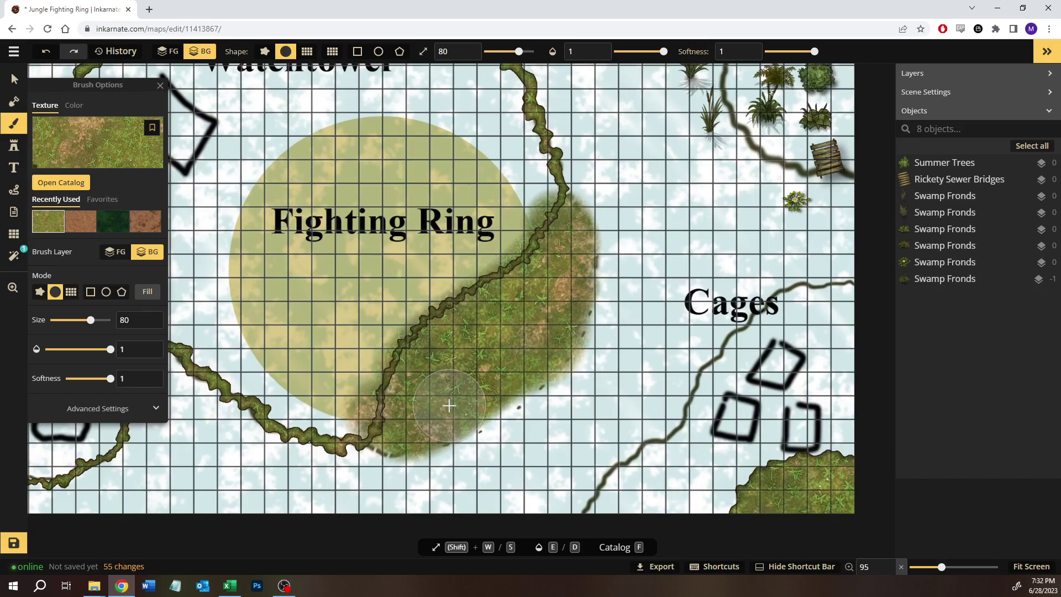
# Choose the dark green swamp water texture for the background brush and set its opacity to 0.5.
pyautogui.click(109, 227)
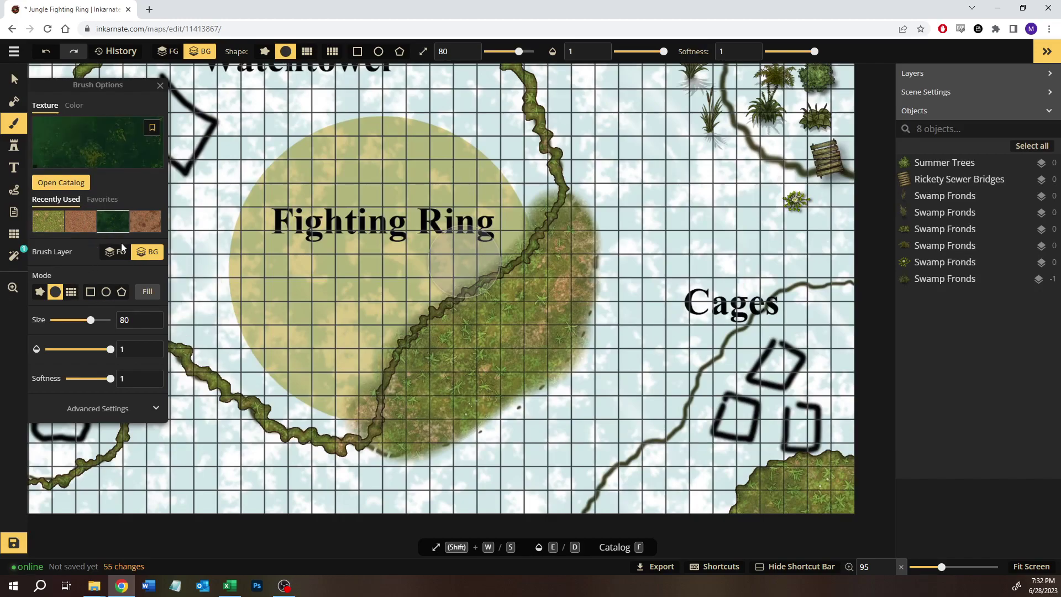
pyautogui.click(79, 349)
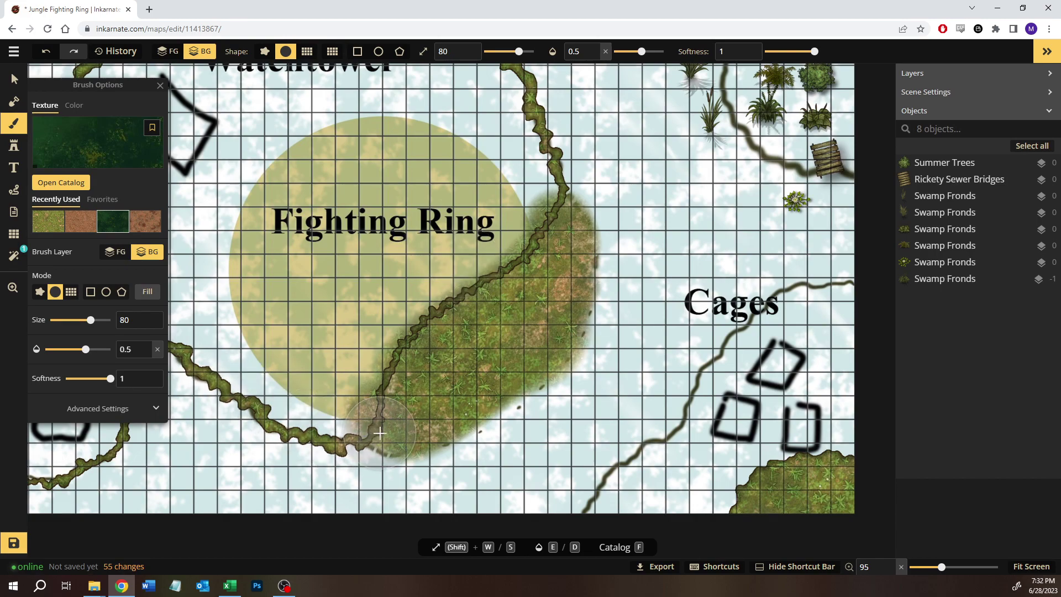
pyautogui.moveTo(391, 434)
pyautogui.mouseDown()
pyautogui.moveTo(351, 437)
pyautogui.moveTo(423, 464)
pyautogui.mouseUp()
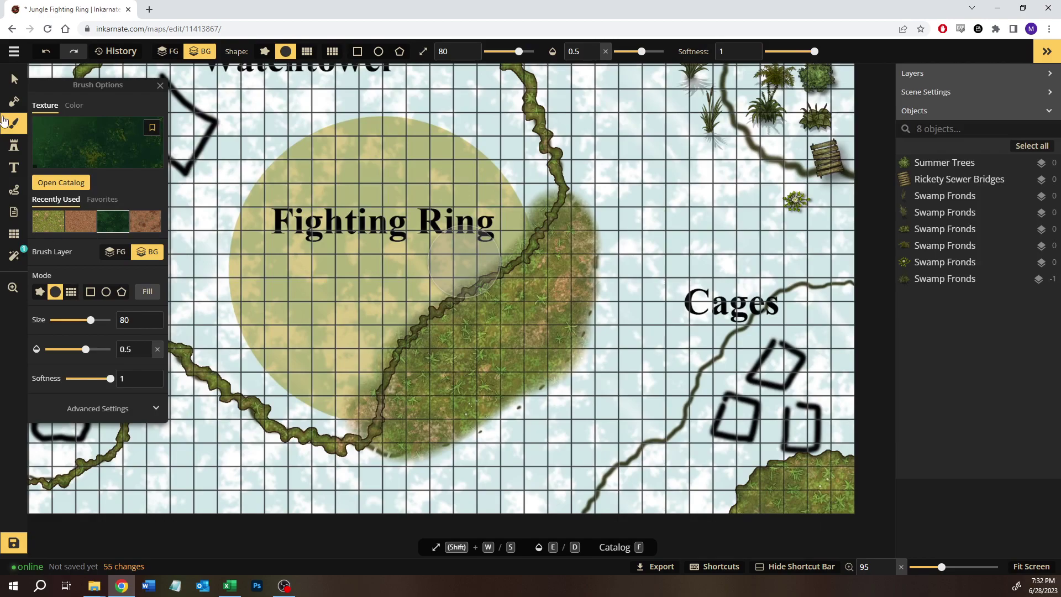
# Fill in land between the outer and inner strips at the Fighting Ring's southern end, using a round add mask brush enlarged to size 23.
pyautogui.click(14, 101)
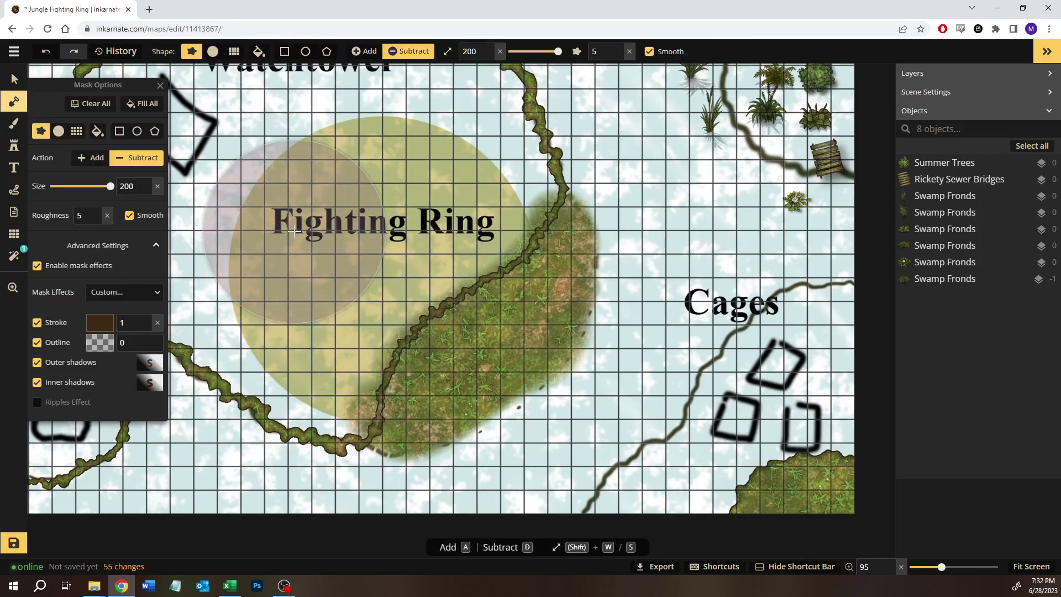
pyautogui.click(98, 159)
pyautogui.moveTo(110, 186); pyautogui.dragTo(54, 186)
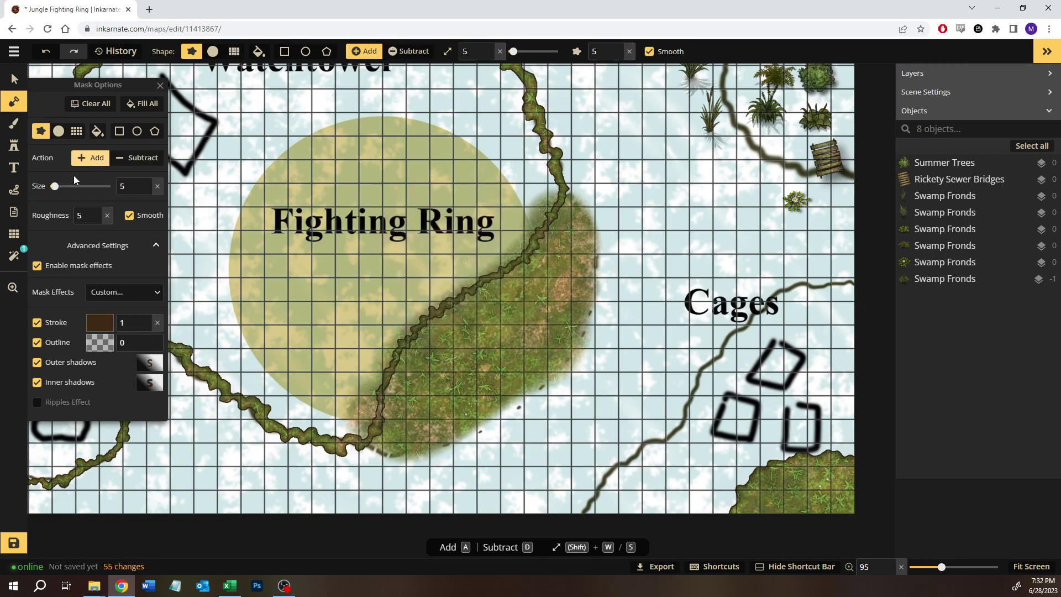
pyautogui.click(58, 131)
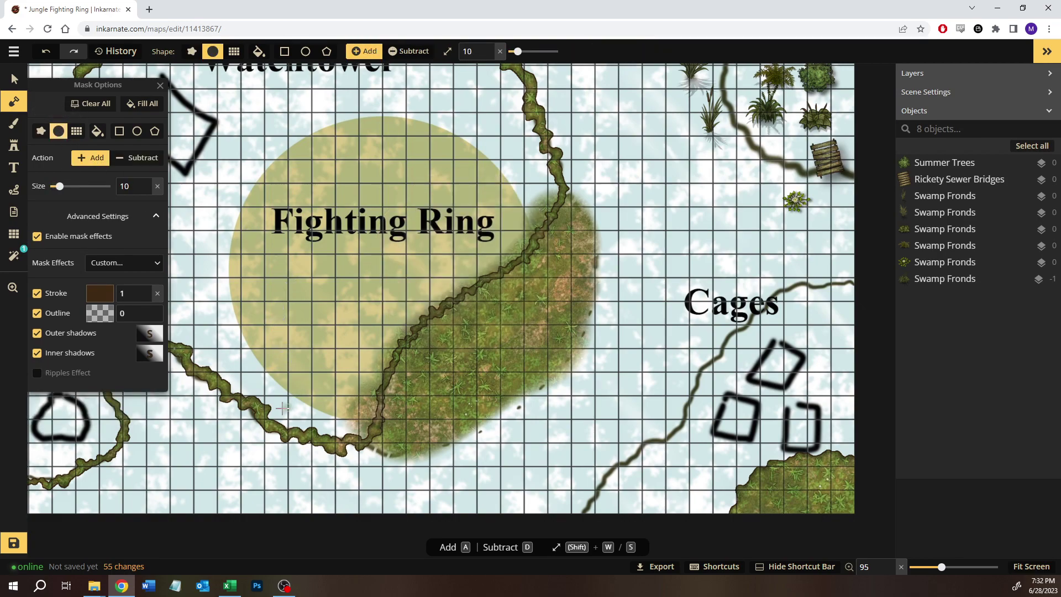
pyautogui.moveTo(275, 411)
pyautogui.mouseDown()
pyautogui.moveTo(332, 429)
pyautogui.moveTo(334, 407)
pyautogui.mouseUp()
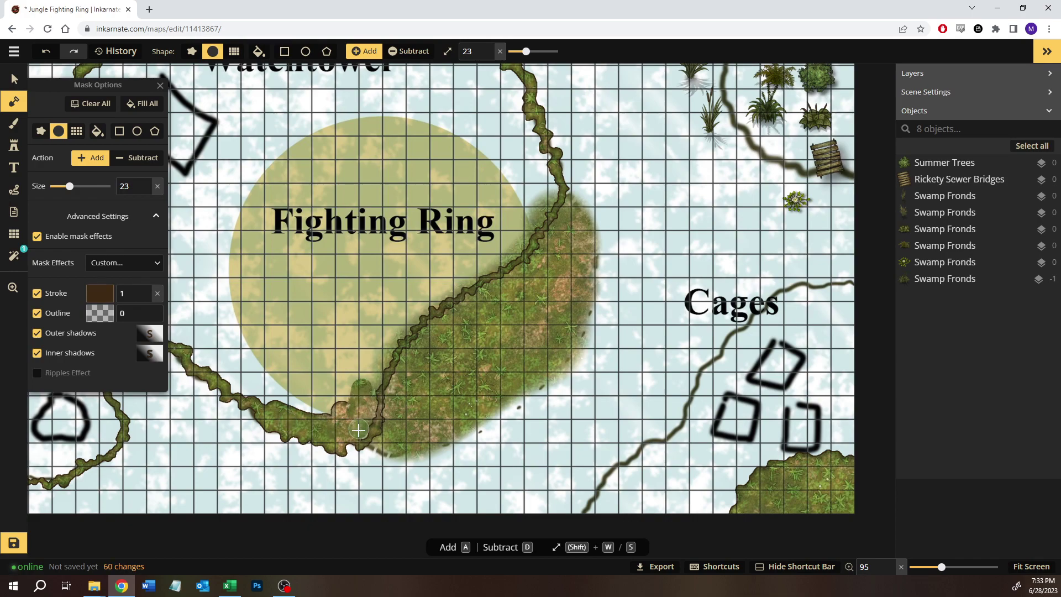
pyautogui.moveTo(365, 404)
pyautogui.mouseDown()
pyautogui.moveTo(375, 319)
pyautogui.moveTo(355, 388)
pyautogui.moveTo(366, 337)
pyautogui.moveTo(346, 394)
pyautogui.moveTo(365, 326)
pyautogui.moveTo(330, 408)
pyautogui.moveTo(270, 391)
pyautogui.mouseUp()
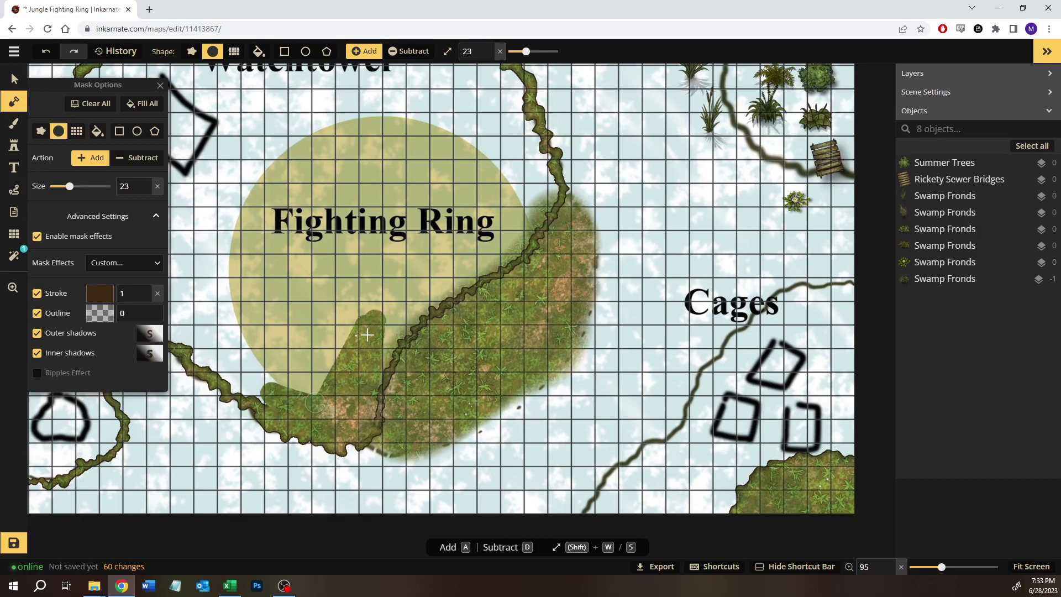
pyautogui.moveTo(362, 345); pyautogui.dragTo(313, 396)
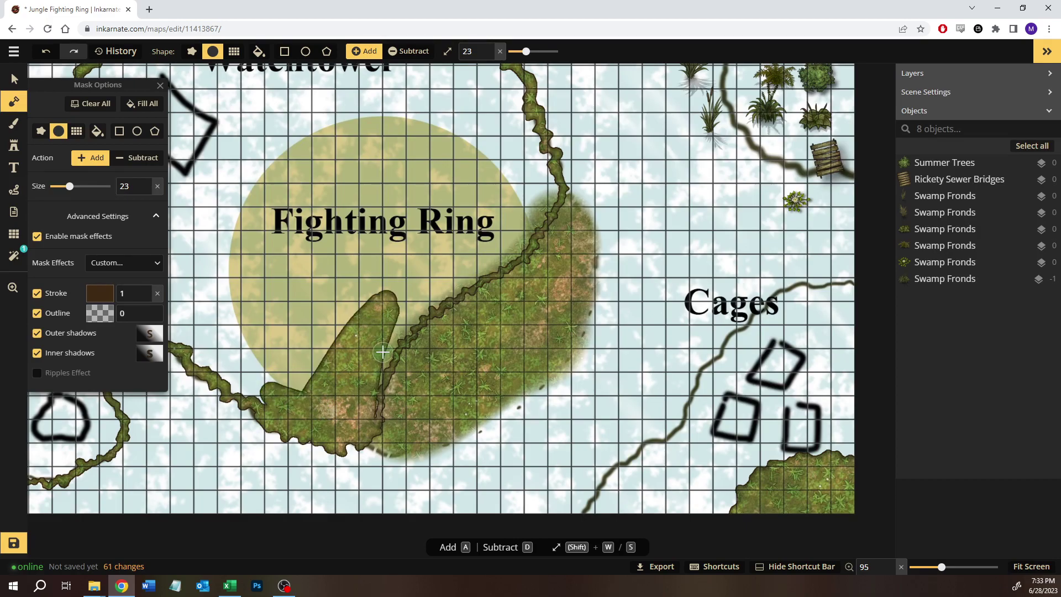
# Widen the land mask along the northwestern side of the inner strip up to the eastern strip, filling the gaps with the size 23 round brush.
pyautogui.scroll(6, 370, 364)
pyautogui.scroll(4, 382, 352)
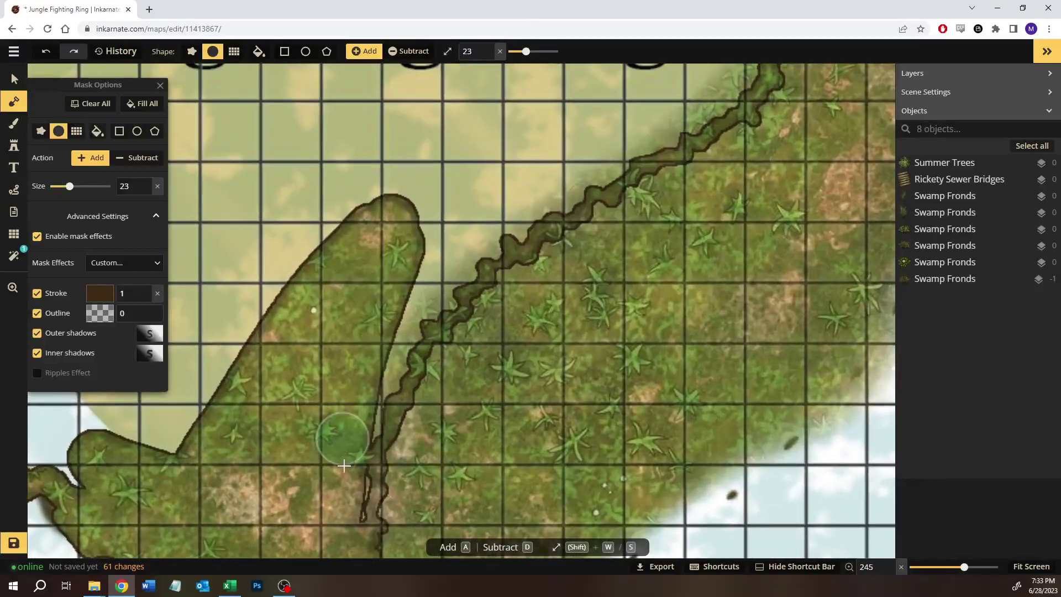
pyautogui.moveTo(346, 466)
pyautogui.mouseDown()
pyautogui.moveTo(346, 508)
pyautogui.moveTo(384, 348)
pyautogui.moveTo(389, 335)
pyautogui.moveTo(385, 360)
pyautogui.moveTo(442, 277)
pyautogui.moveTo(408, 309)
pyautogui.moveTo(418, 287)
pyautogui.moveTo(482, 222)
pyautogui.moveTo(433, 269)
pyautogui.moveTo(450, 205)
pyautogui.moveTo(342, 230)
pyautogui.moveTo(402, 206)
pyautogui.moveTo(334, 307)
pyautogui.mouseUp()
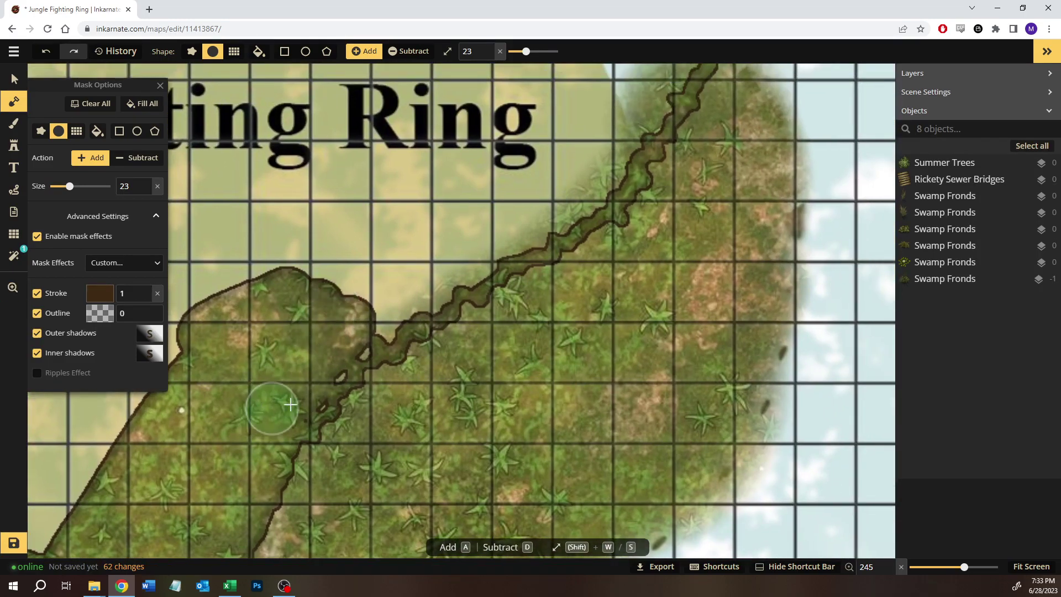
pyautogui.moveTo(309, 392)
pyautogui.mouseDown()
pyautogui.moveTo(423, 278)
pyautogui.moveTo(362, 340)
pyautogui.moveTo(368, 312)
pyautogui.moveTo(258, 419)
pyautogui.moveTo(311, 392)
pyautogui.moveTo(295, 419)
pyautogui.moveTo(320, 380)
pyautogui.moveTo(341, 384)
pyautogui.moveTo(361, 353)
pyautogui.moveTo(413, 335)
pyautogui.moveTo(394, 352)
pyautogui.moveTo(413, 308)
pyautogui.moveTo(412, 328)
pyautogui.moveTo(434, 327)
pyautogui.moveTo(493, 247)
pyautogui.moveTo(400, 387)
pyautogui.moveTo(432, 363)
pyautogui.moveTo(461, 309)
pyautogui.moveTo(464, 285)
pyautogui.moveTo(428, 234)
pyautogui.moveTo(386, 330)
pyautogui.moveTo(332, 385)
pyautogui.moveTo(343, 377)
pyautogui.moveTo(351, 405)
pyautogui.mouseUp()
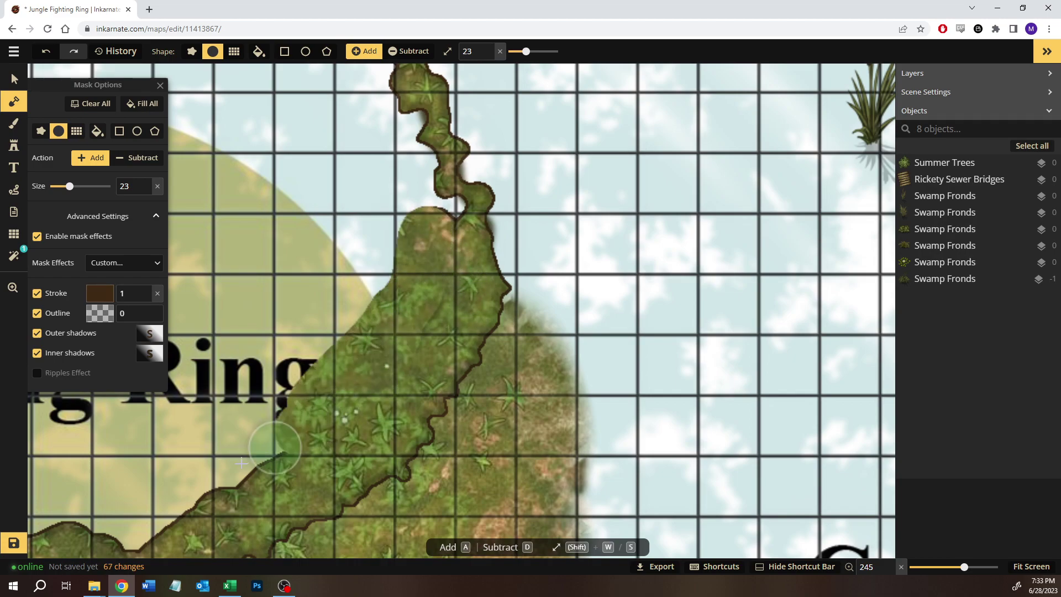
pyautogui.moveTo(246, 470)
pyautogui.mouseDown()
pyautogui.moveTo(456, 264)
pyautogui.moveTo(420, 293)
pyautogui.moveTo(285, 349)
pyautogui.moveTo(306, 320)
pyautogui.moveTo(496, 209)
pyautogui.moveTo(452, 217)
pyautogui.moveTo(256, 350)
pyautogui.moveTo(418, 229)
pyautogui.moveTo(195, 460)
pyautogui.moveTo(150, 477)
pyautogui.moveTo(122, 462)
pyautogui.moveTo(160, 452)
pyautogui.moveTo(380, 216)
pyautogui.moveTo(367, 248)
pyautogui.moveTo(575, 146)
pyautogui.moveTo(514, 171)
pyautogui.mouseUp()
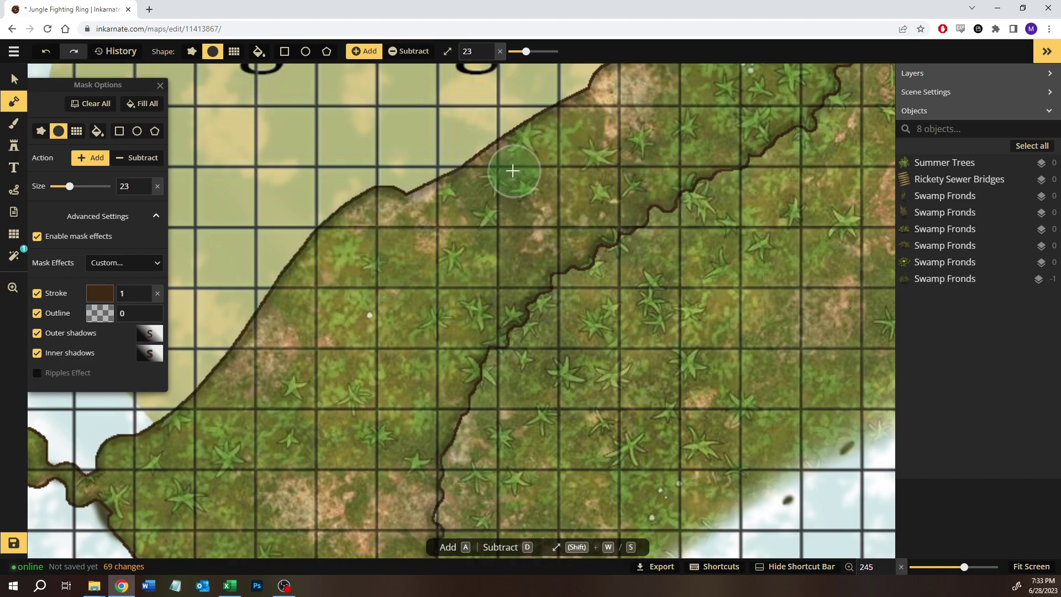
# Widen and smooth the land mask along its southeastern edge beside the lower grassy area, using the size 23 round add brush.
pyautogui.scroll(-5, 504, 177)
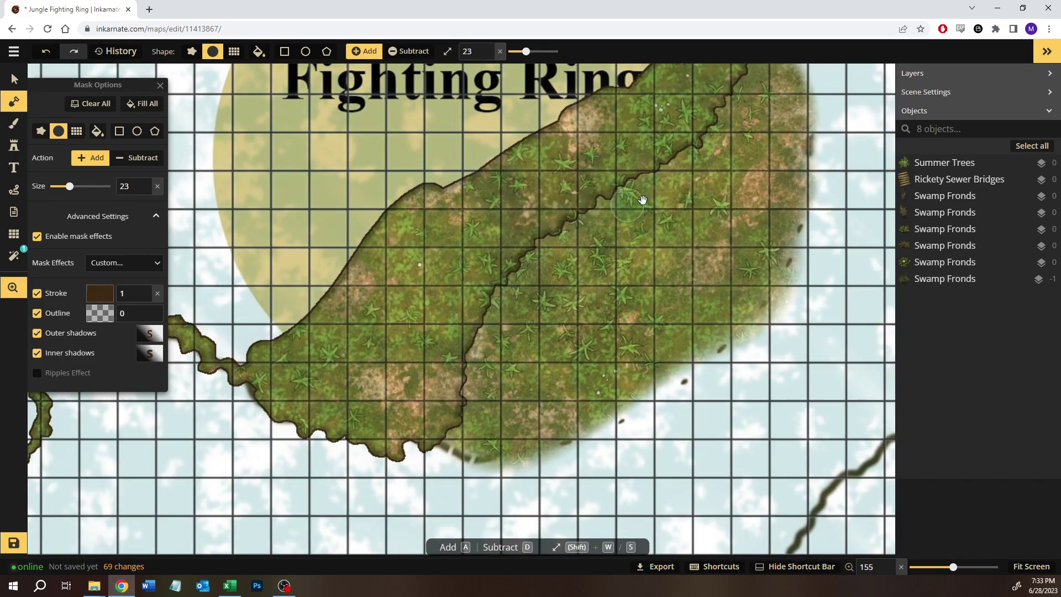
pyautogui.moveTo(643, 200); pyautogui.dragTo(329, 296)
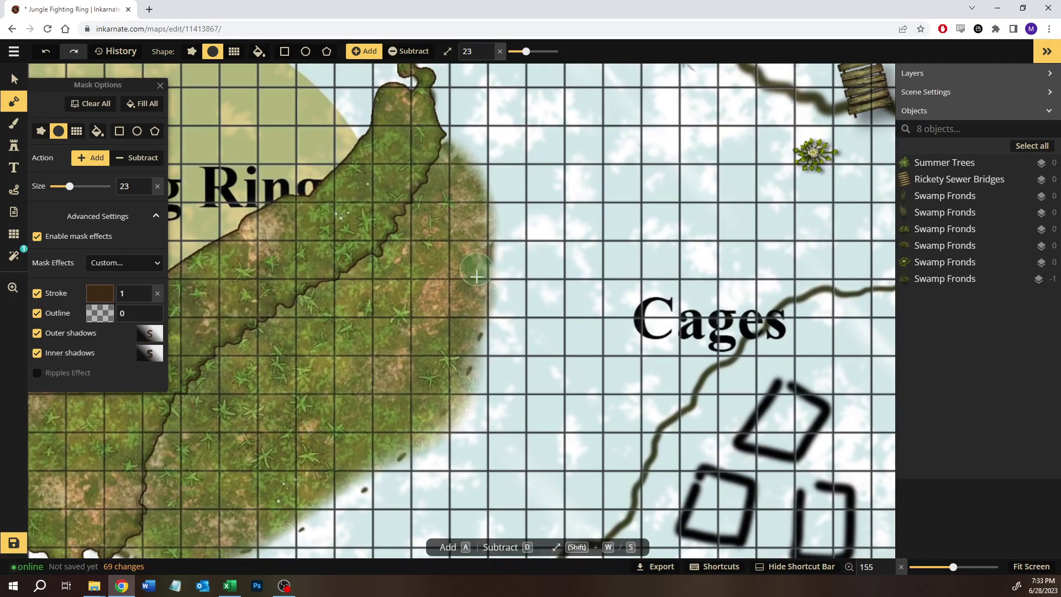
pyautogui.moveTo(366, 449); pyautogui.dragTo(527, 286)
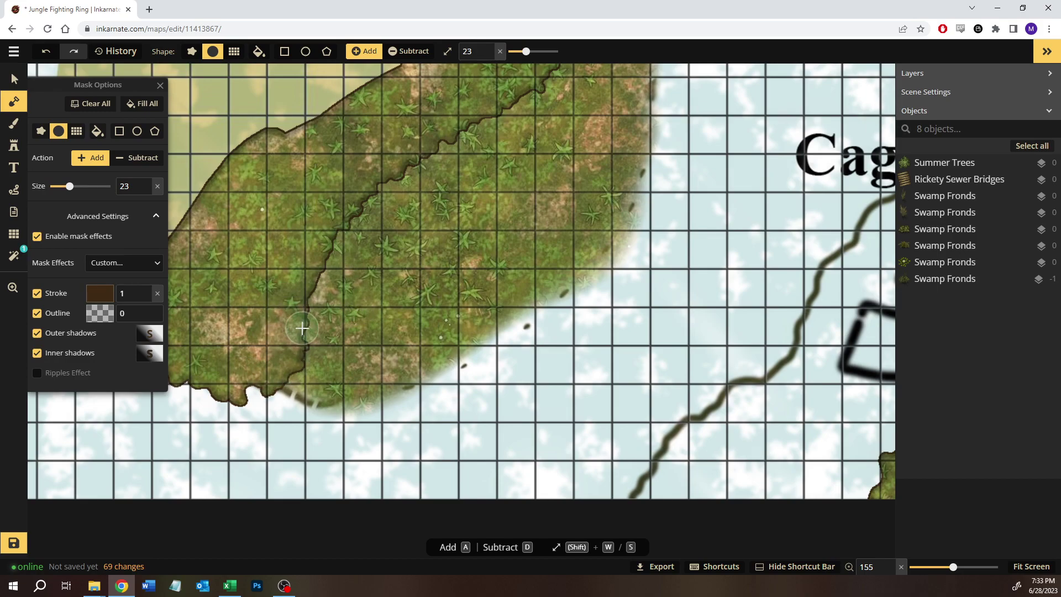
pyautogui.moveTo(393, 225); pyautogui.dragTo(481, 310)
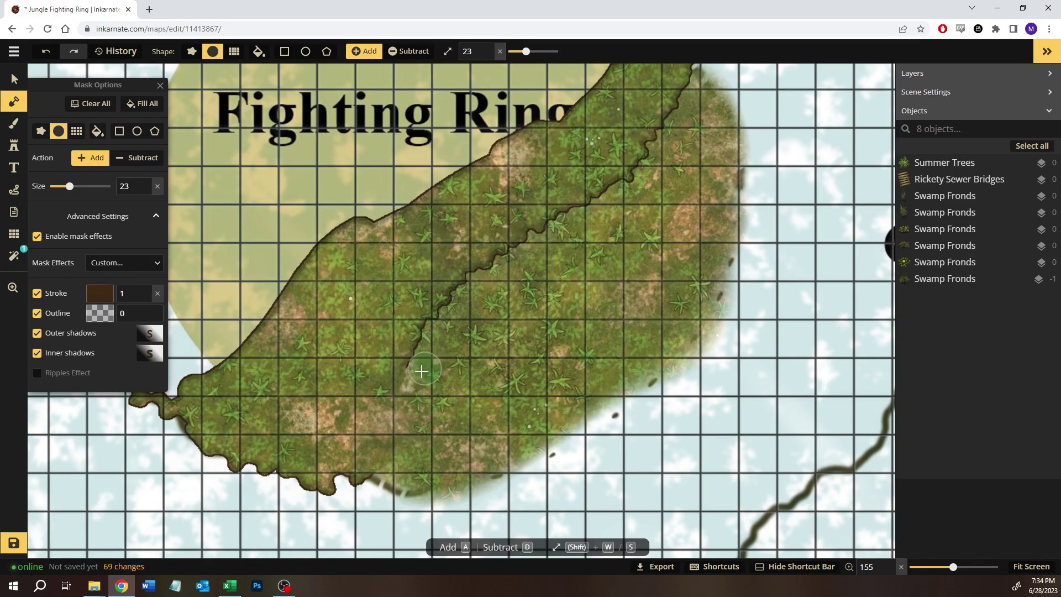
pyautogui.moveTo(414, 379)
pyautogui.mouseDown()
pyautogui.moveTo(471, 287)
pyautogui.moveTo(563, 208)
pyautogui.moveTo(628, 173)
pyautogui.moveTo(663, 130)
pyautogui.moveTo(683, 80)
pyautogui.mouseUp()
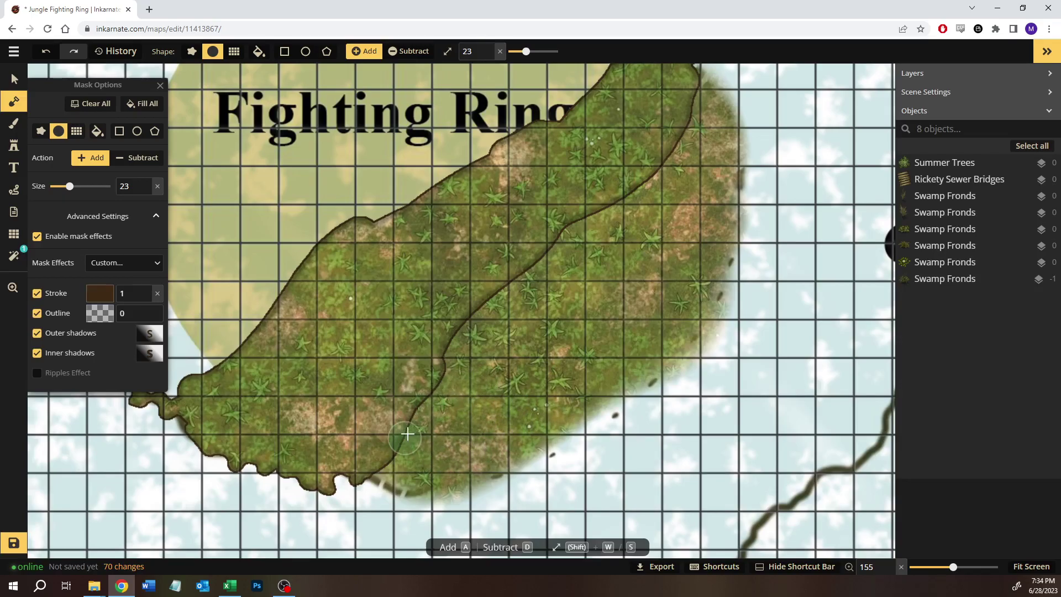
# Paint dark green swamp water on the background over the lower grassy area and beyond its southeastern edge, at size 80 and 0.5 opacity.
pyautogui.click(38, 293)
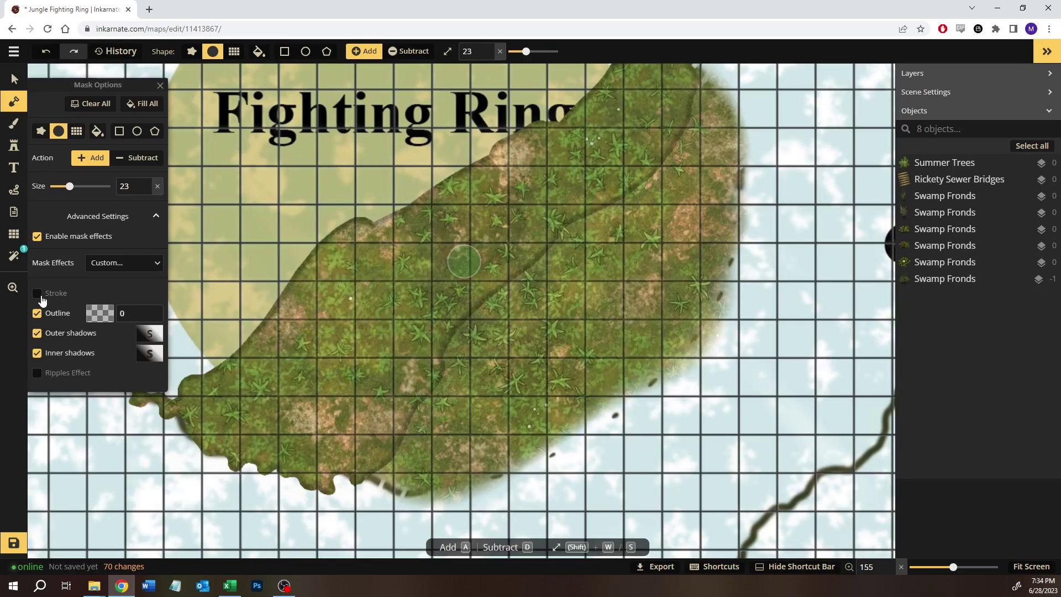
pyautogui.click(37, 294)
pyautogui.click(23, 131)
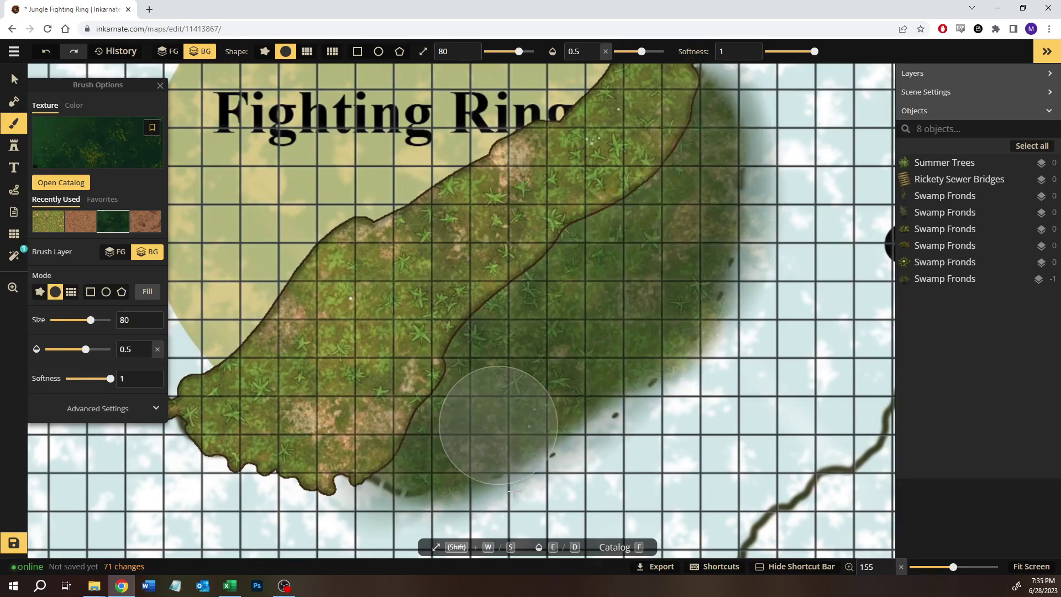
pyautogui.moveTo(722, 446)
pyautogui.mouseDown()
pyautogui.moveTo(686, 444)
pyautogui.moveTo(594, 486)
pyautogui.moveTo(794, 264)
pyautogui.moveTo(579, 473)
pyautogui.moveTo(467, 532)
pyautogui.moveTo(405, 541)
pyautogui.moveTo(431, 514)
pyautogui.moveTo(699, 357)
pyautogui.moveTo(793, 207)
pyautogui.moveTo(776, 137)
pyautogui.moveTo(691, 63)
pyautogui.moveTo(775, 248)
pyautogui.moveTo(659, 400)
pyautogui.moveTo(518, 478)
pyautogui.moveTo(384, 522)
pyautogui.moveTo(281, 534)
pyautogui.moveTo(359, 530)
pyautogui.moveTo(263, 520)
pyautogui.moveTo(415, 529)
pyautogui.moveTo(325, 511)
pyautogui.mouseUp()
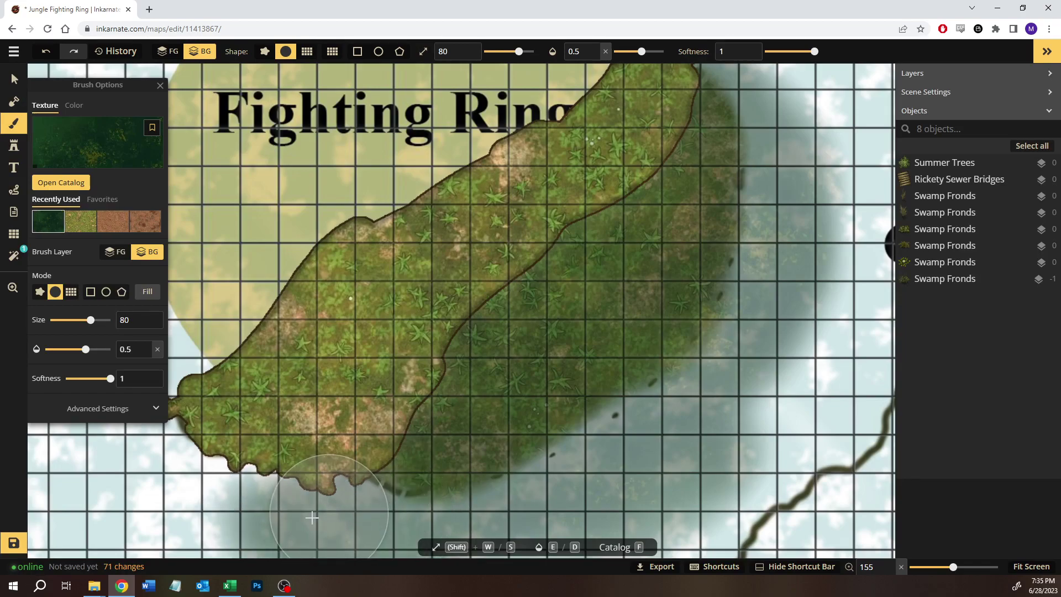
# Turn off the mask stroke effect and deepen the swamp water shading along the lower area's outer southeastern side.
pyautogui.click(13, 101)
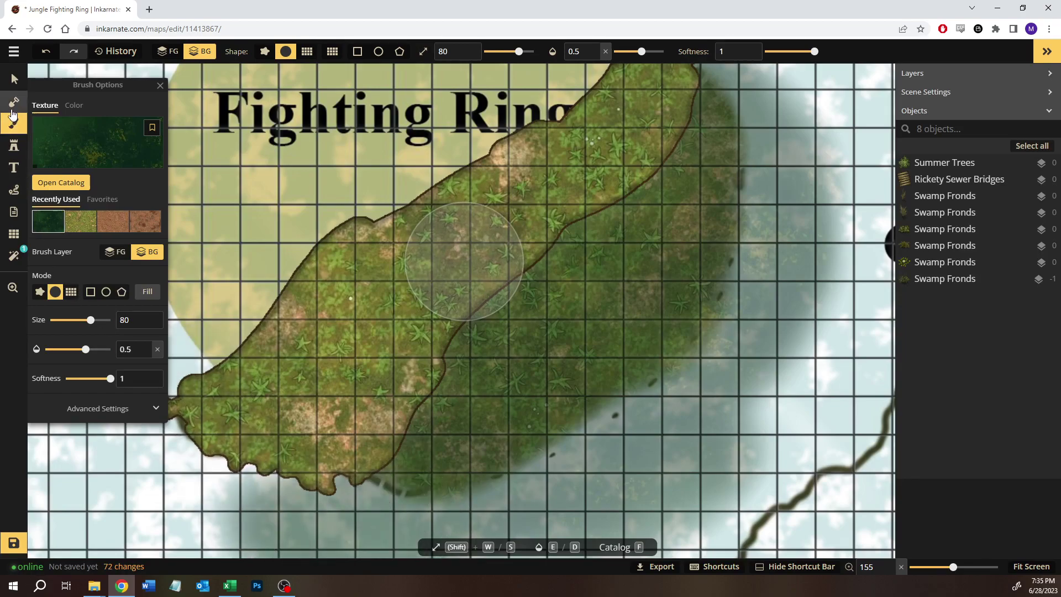
pyautogui.click(37, 293)
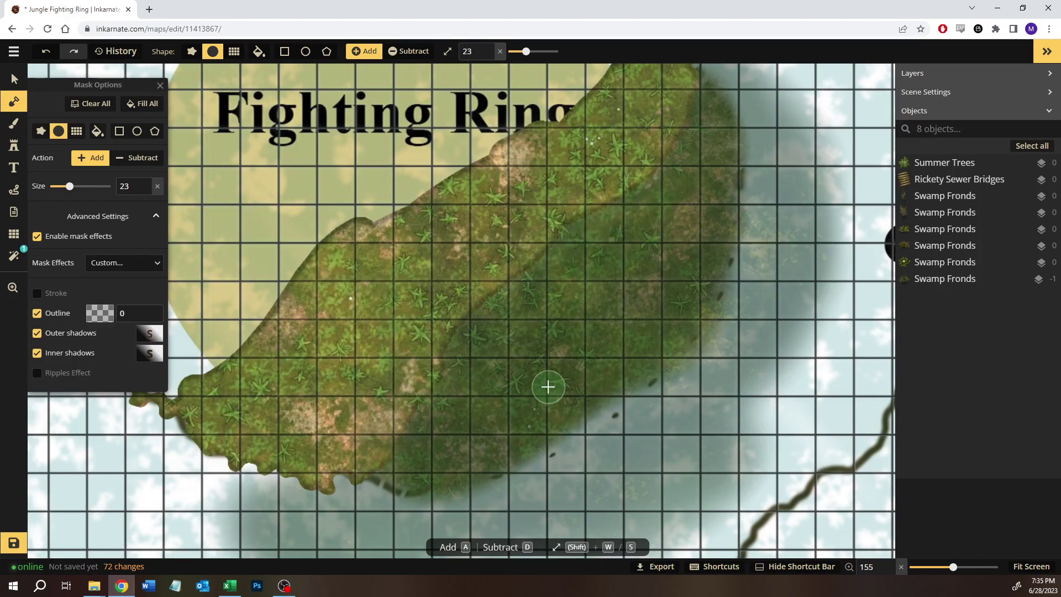
pyautogui.click(13, 123)
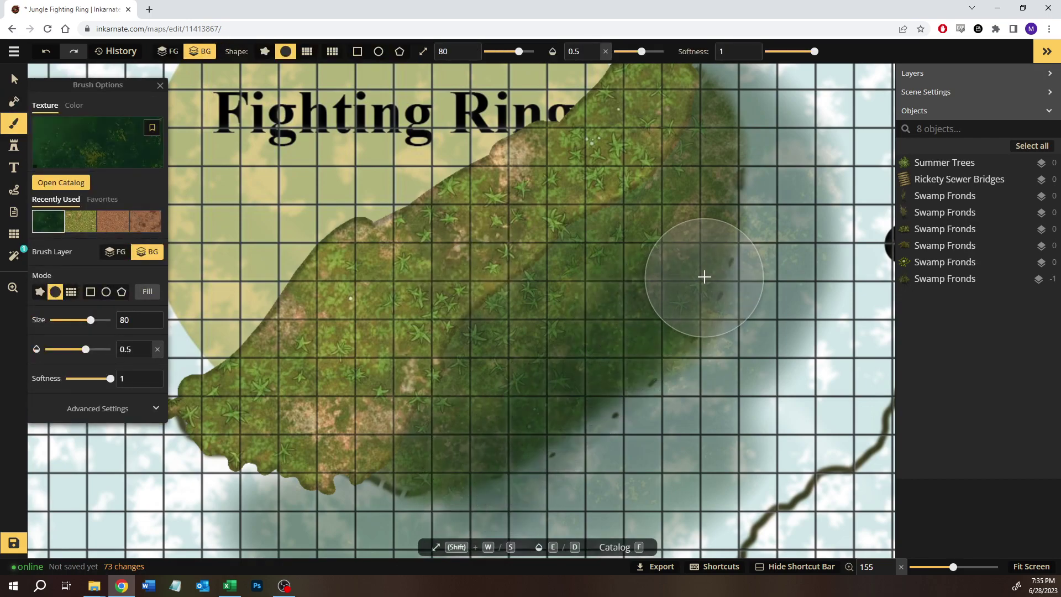
pyautogui.moveTo(765, 173)
pyautogui.mouseDown()
pyautogui.moveTo(734, 265)
pyautogui.moveTo(646, 406)
pyautogui.moveTo(563, 466)
pyautogui.moveTo(450, 489)
pyautogui.moveTo(513, 476)
pyautogui.moveTo(609, 426)
pyautogui.moveTo(724, 333)
pyautogui.moveTo(781, 248)
pyautogui.moveTo(800, 175)
pyautogui.moveTo(734, 396)
pyautogui.moveTo(681, 454)
pyautogui.moveTo(711, 343)
pyautogui.mouseUp()
pyautogui.scroll(-2, 711, 344)
pyautogui.scroll(-3, 711, 344)
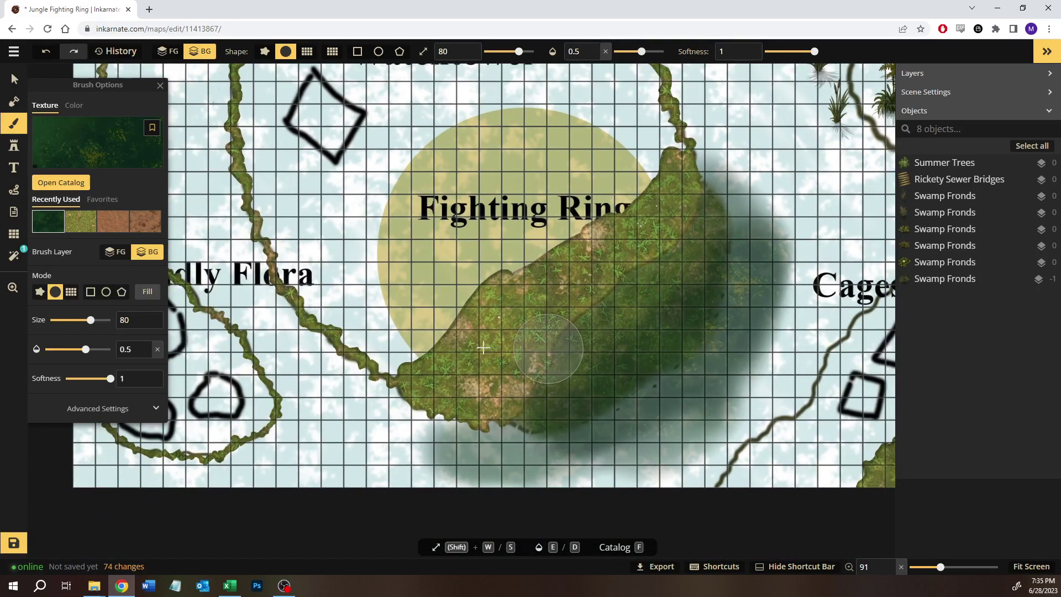
# Search the stamp catalog for "barricade" and narrow the search to Fantasy Battlemaps 2.0.
pyautogui.click(14, 148)
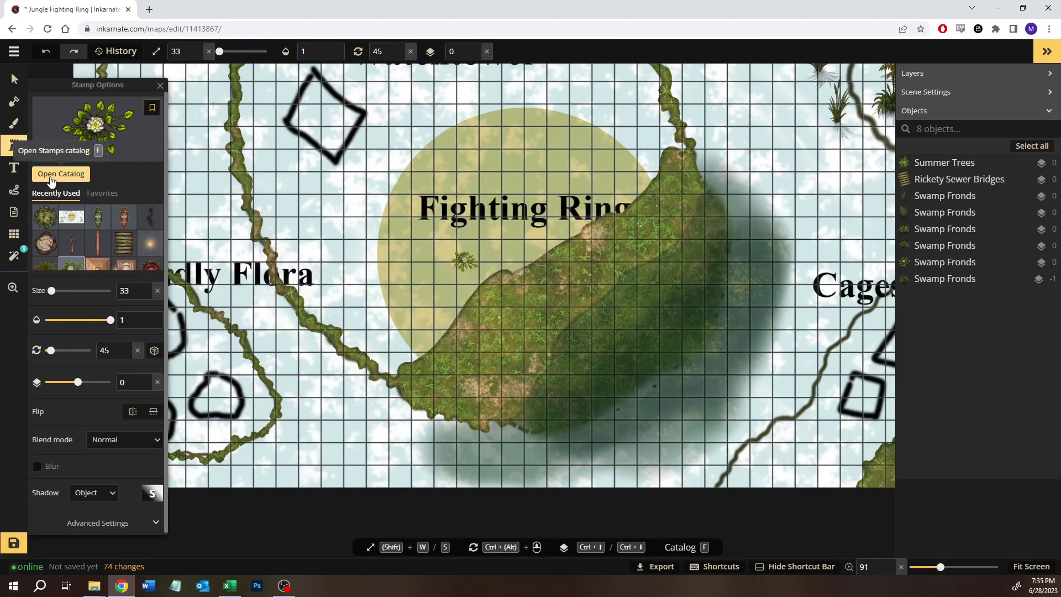
pyautogui.click(49, 175)
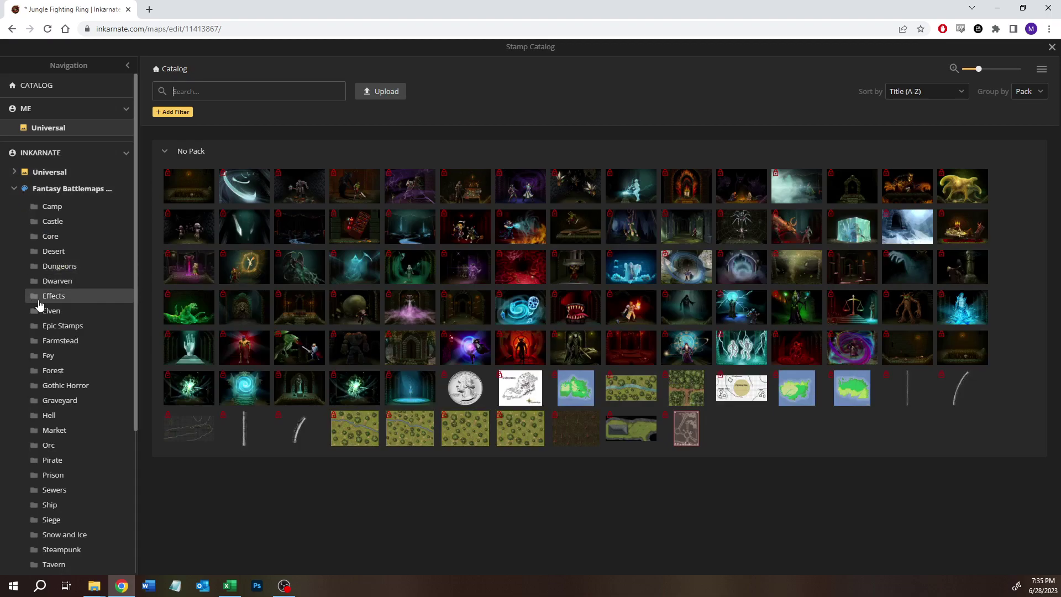
pyautogui.click(240, 94)
pyautogui.write('barricade')
pyautogui.press('Return')
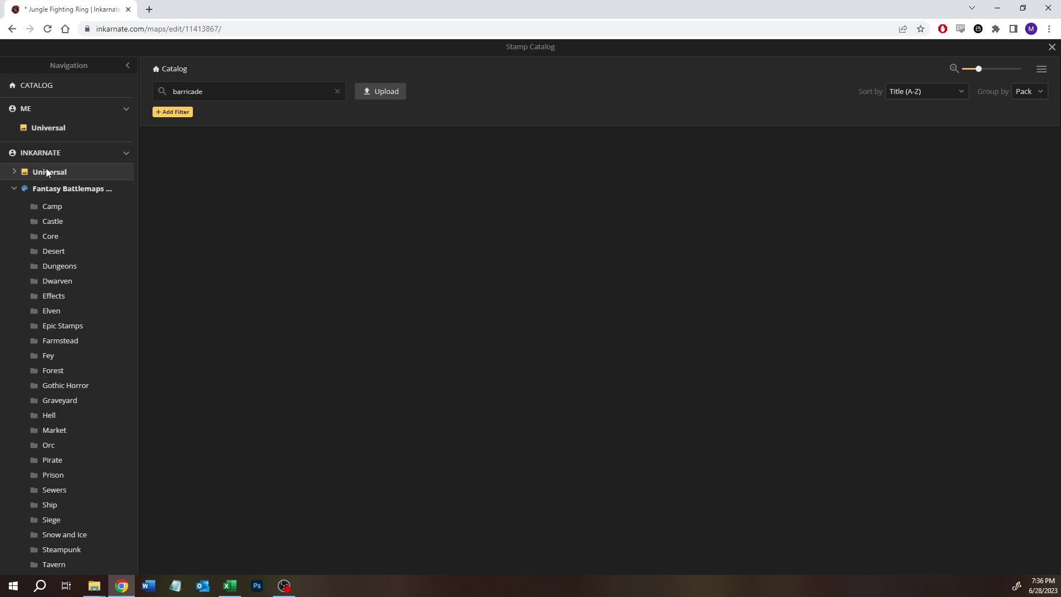
pyautogui.click(49, 191)
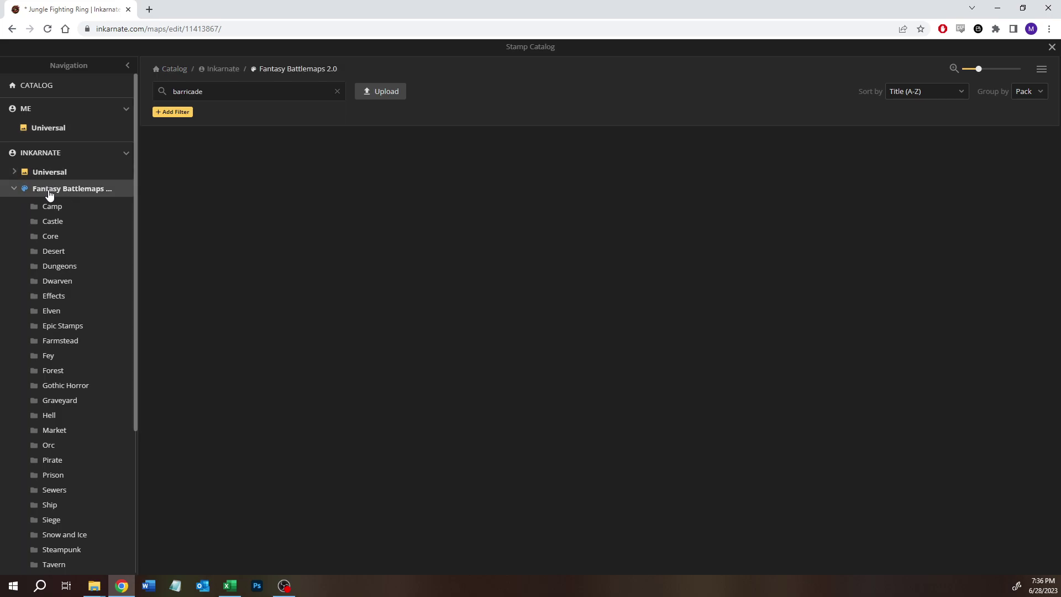
# Filter the Fantasy Battlemaps 2.0 stamps by the Orc pack and choose the Stake Fence stamp.
pyautogui.click(201, 90)
pyautogui.doubleClick(201, 90)
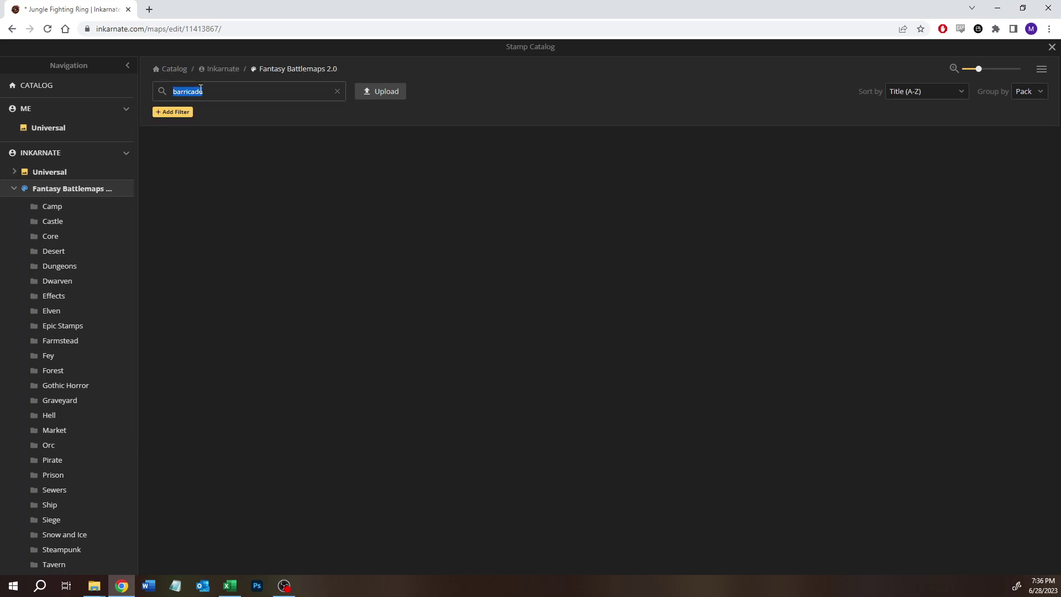
pyautogui.write('orc')
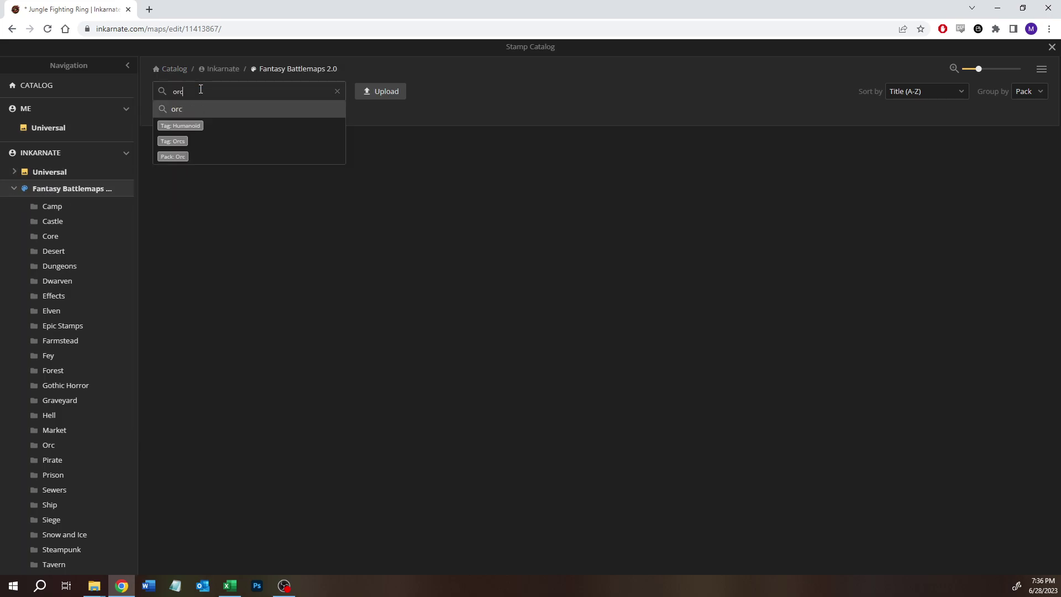
pyautogui.click(181, 158)
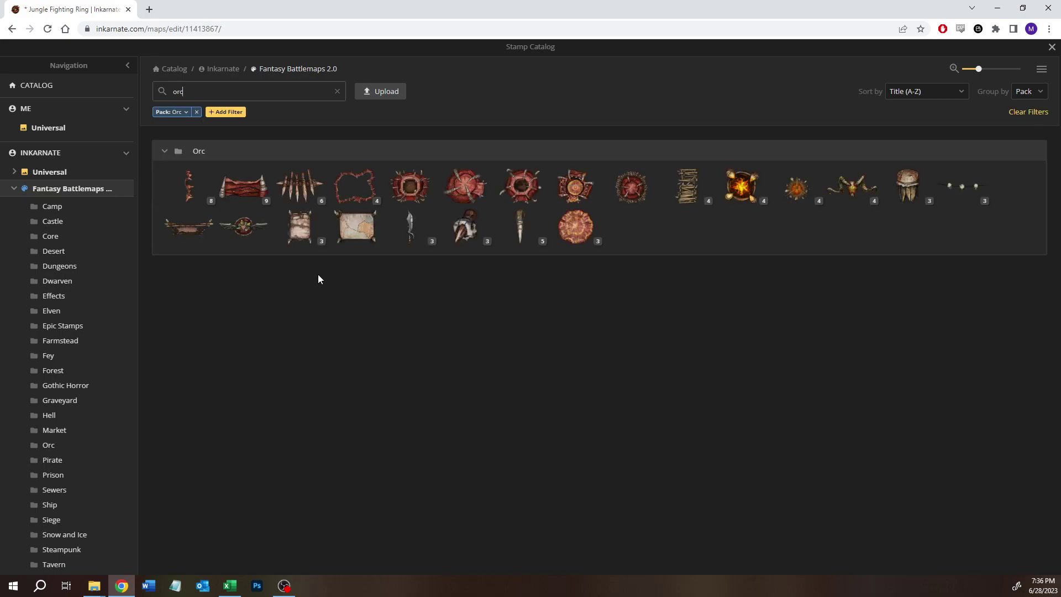
pyautogui.click(309, 202)
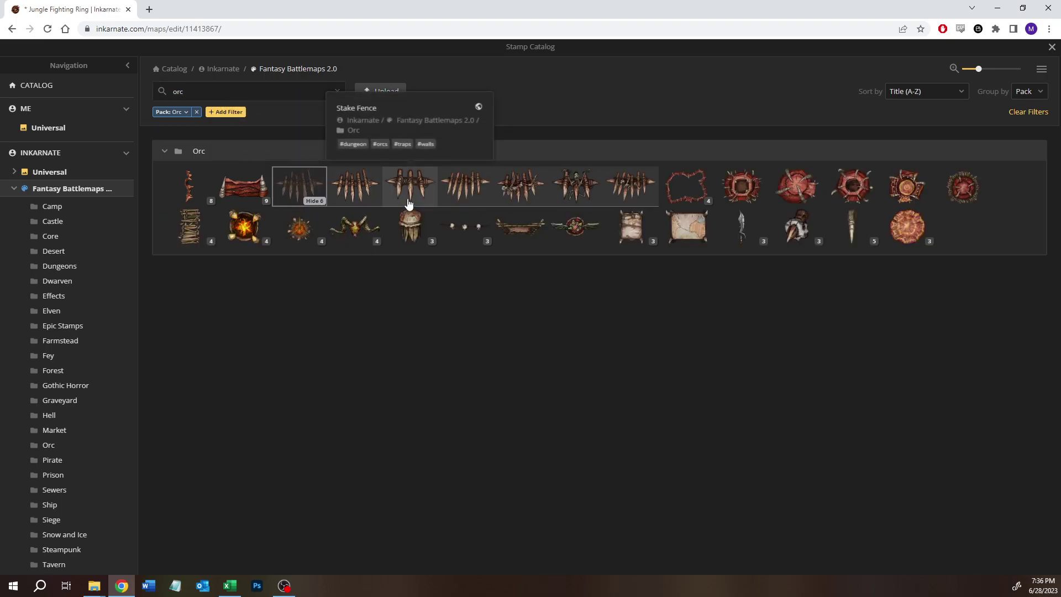
pyautogui.click(311, 184)
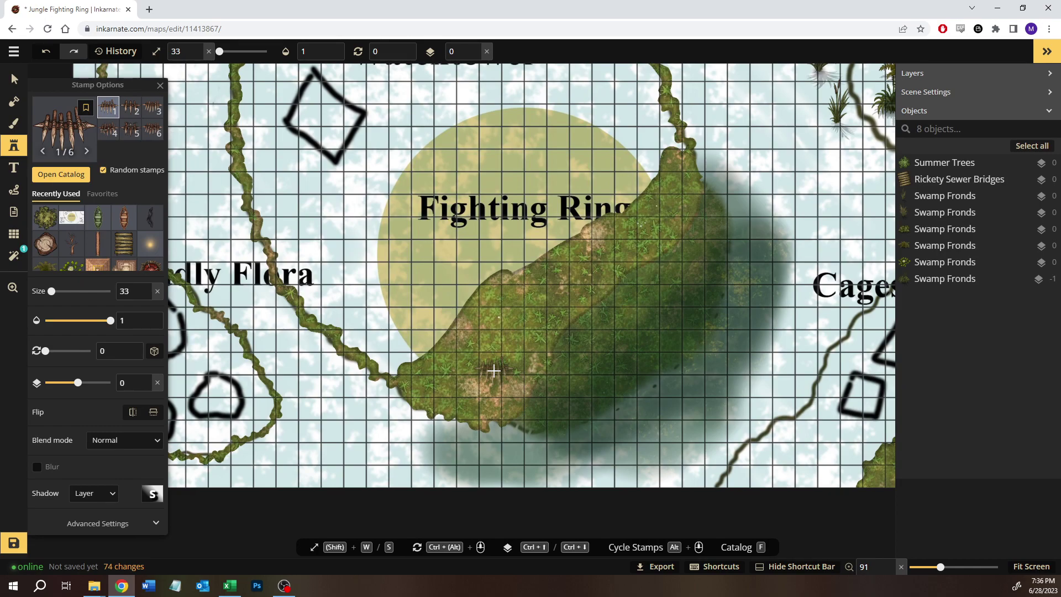
# Place two size 33 stake fences end to end from the land's western tip, rotated to 33 and 24 degrees.
pyautogui.scroll(2, 461, 370)
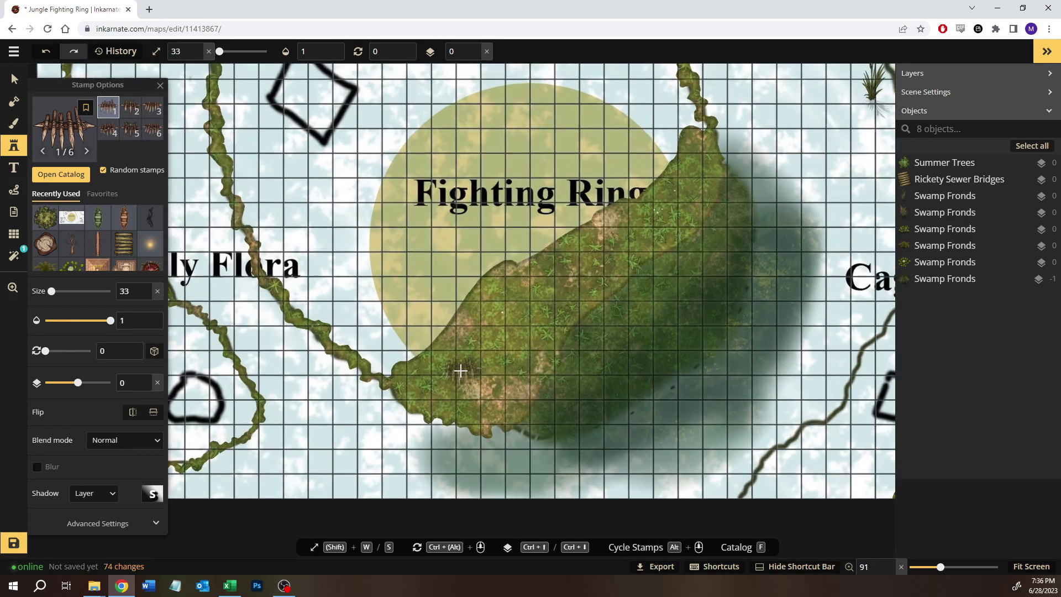
pyautogui.scroll(3, 460, 371)
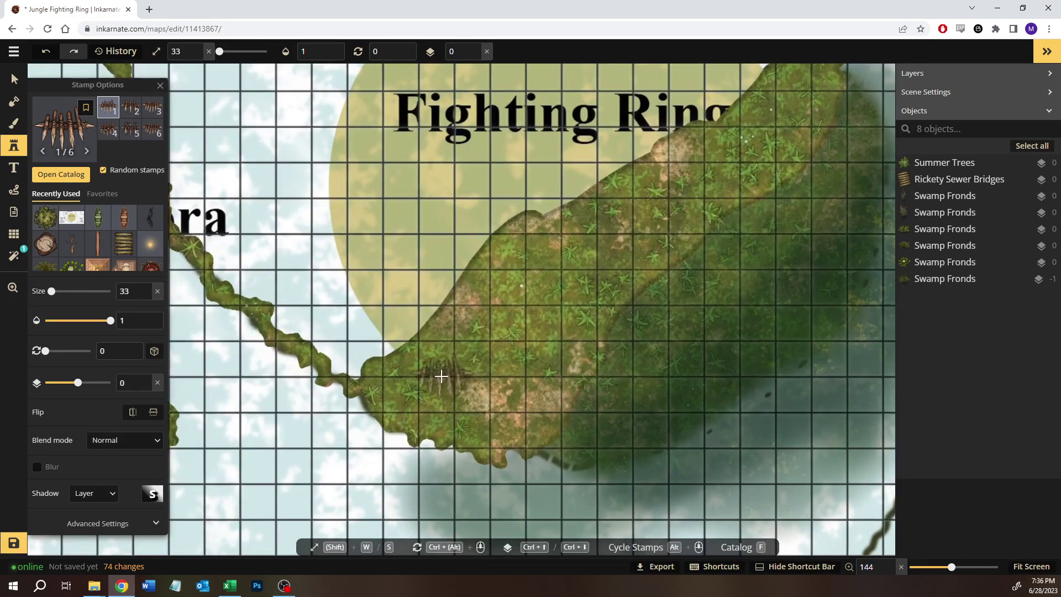
pyautogui.click(437, 376)
pyautogui.moveTo(480, 344); pyautogui.dragTo(419, 377)
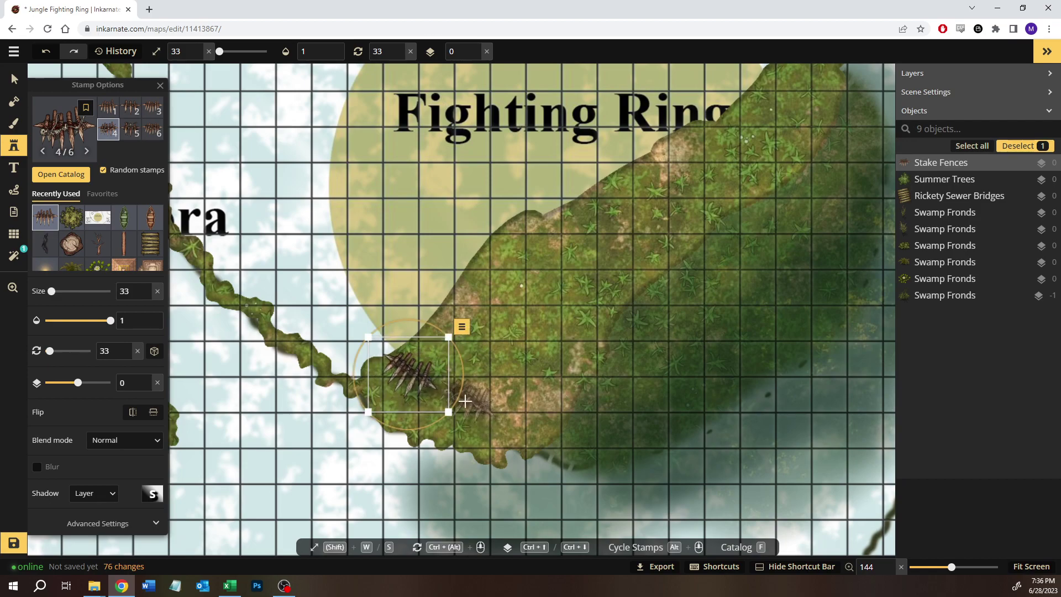
pyautogui.click(462, 397)
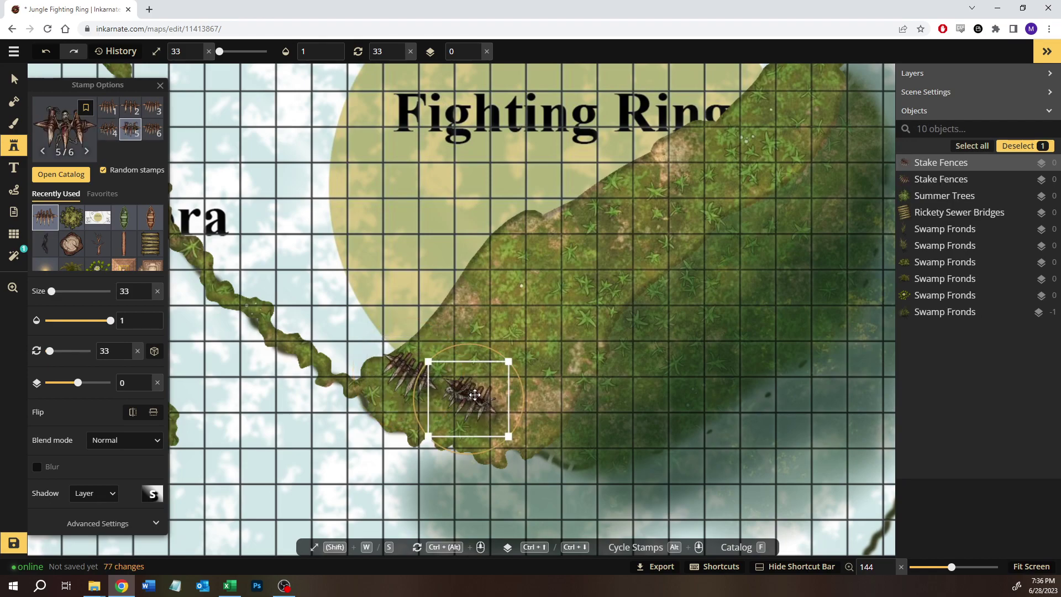
pyautogui.moveTo(457, 346); pyautogui.dragTo(449, 343)
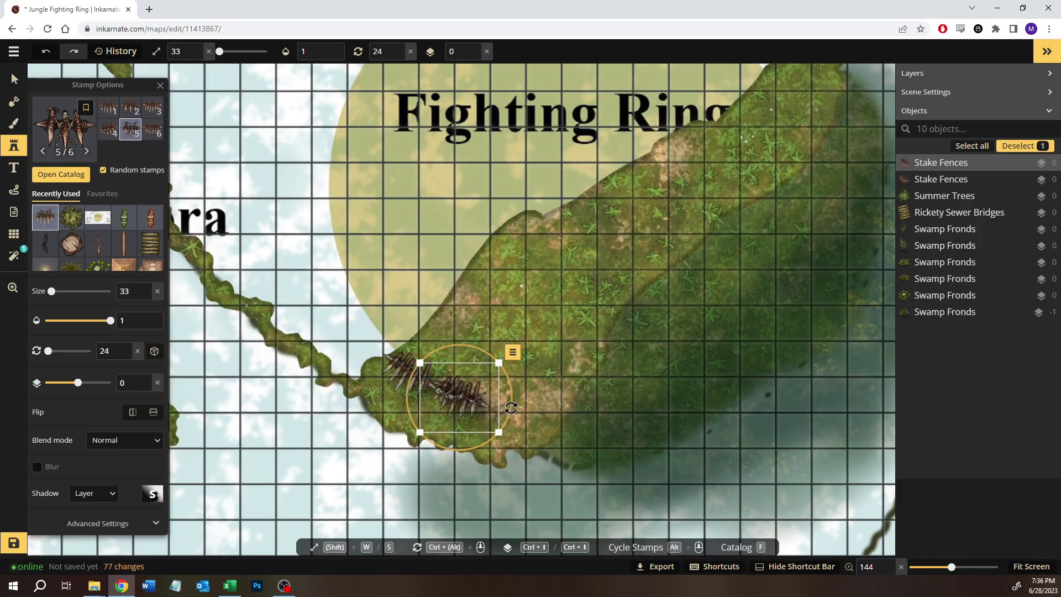
# Extend the stake fence line eastward along the southern shore with two more pieces, rotated to 14 and 6 degrees.
pyautogui.click(519, 417)
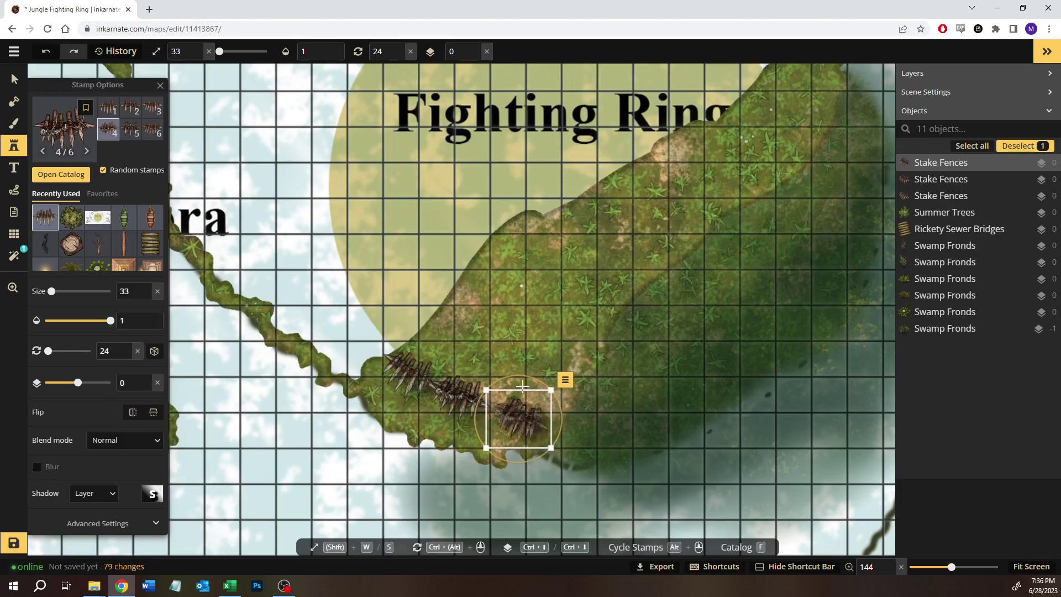
pyautogui.moveTo(522, 385); pyautogui.dragTo(511, 415)
pyautogui.click(564, 418)
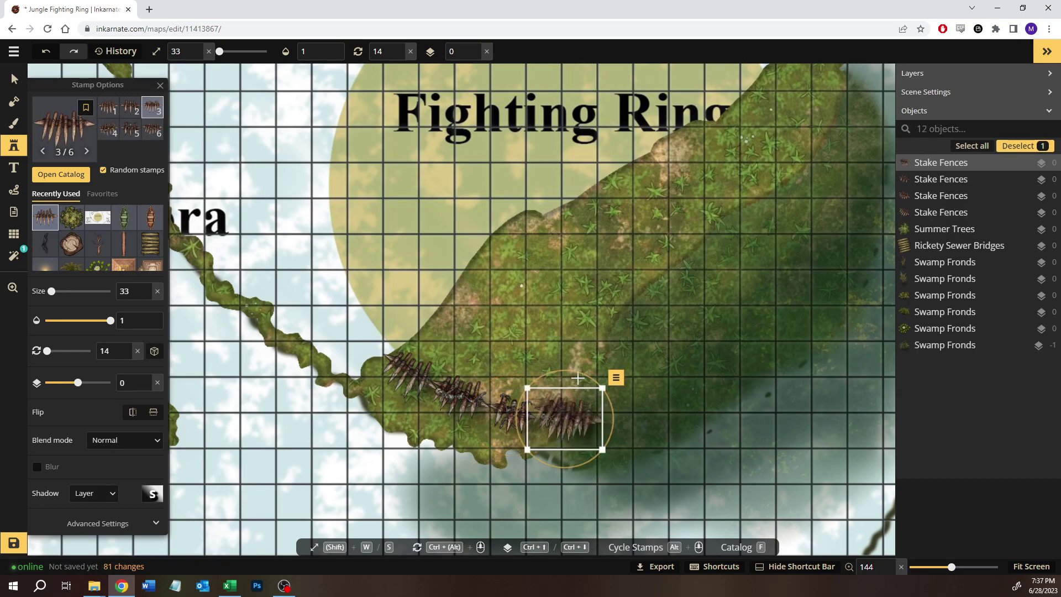
pyautogui.moveTo(577, 381); pyautogui.dragTo(573, 381)
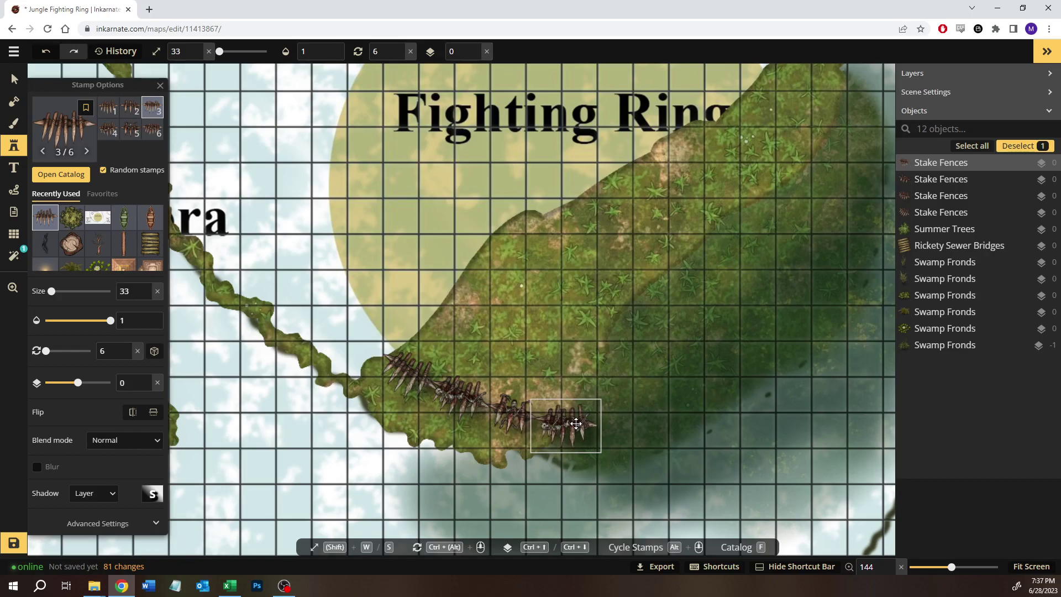
pyautogui.click(576, 423)
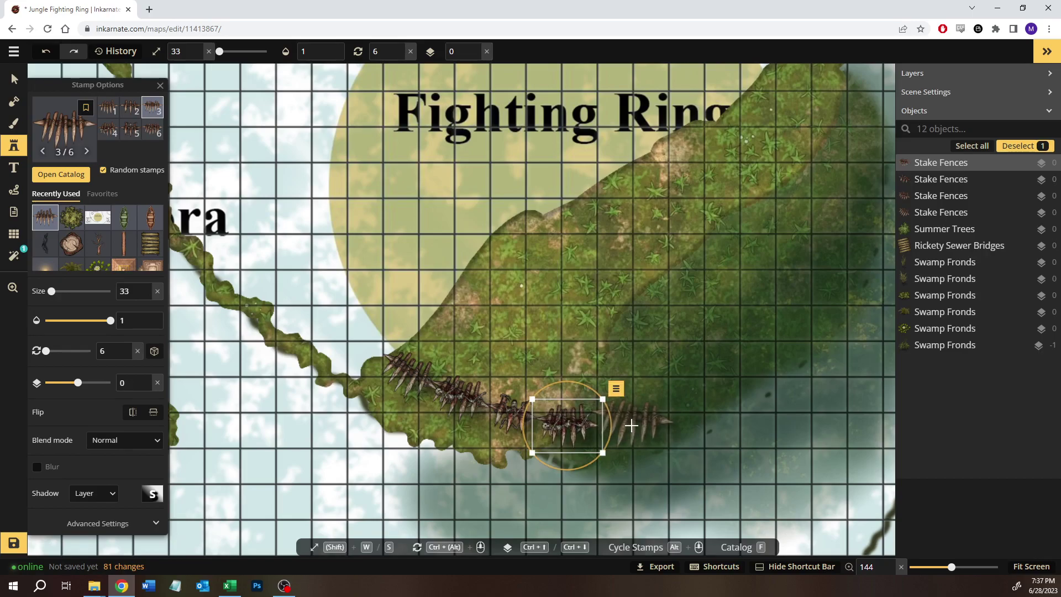
# Try a fifth stake fence past the line's eastern end, rotated to 356 degrees, and delete it.
pyautogui.click(630, 430)
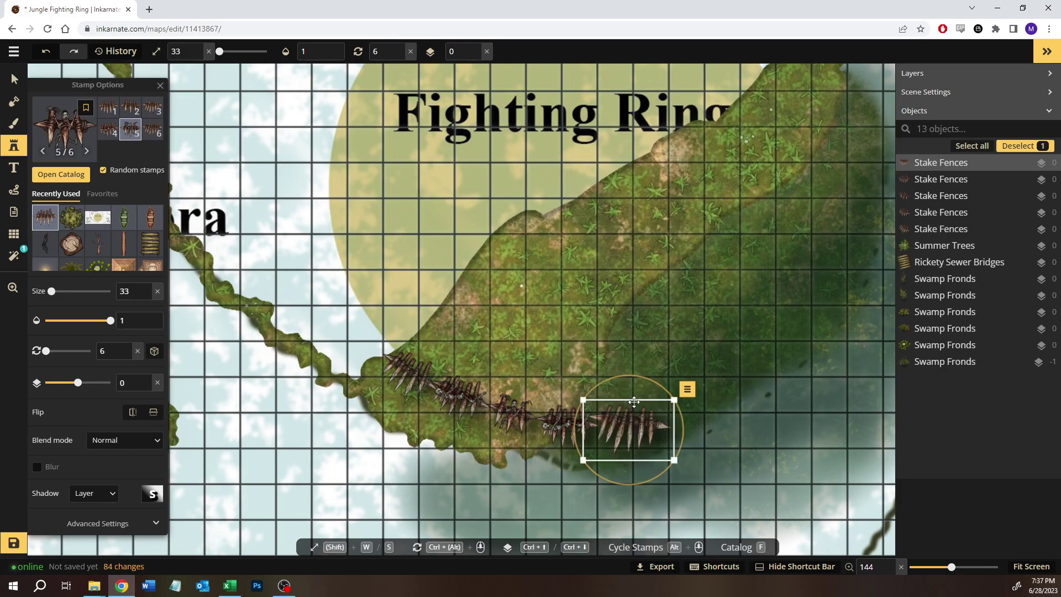
pyautogui.moveTo(631, 381)
pyautogui.mouseDown()
pyautogui.moveTo(603, 378)
pyautogui.moveTo(623, 382)
pyautogui.mouseUp()
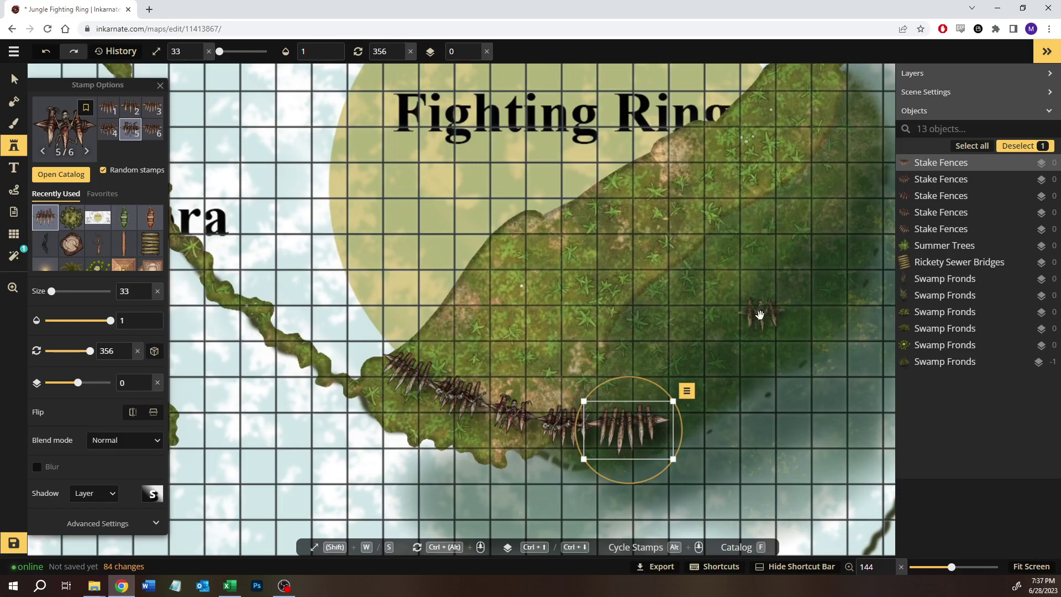
pyautogui.press('space')
pyautogui.moveTo(751, 322); pyautogui.dragTo(644, 317)
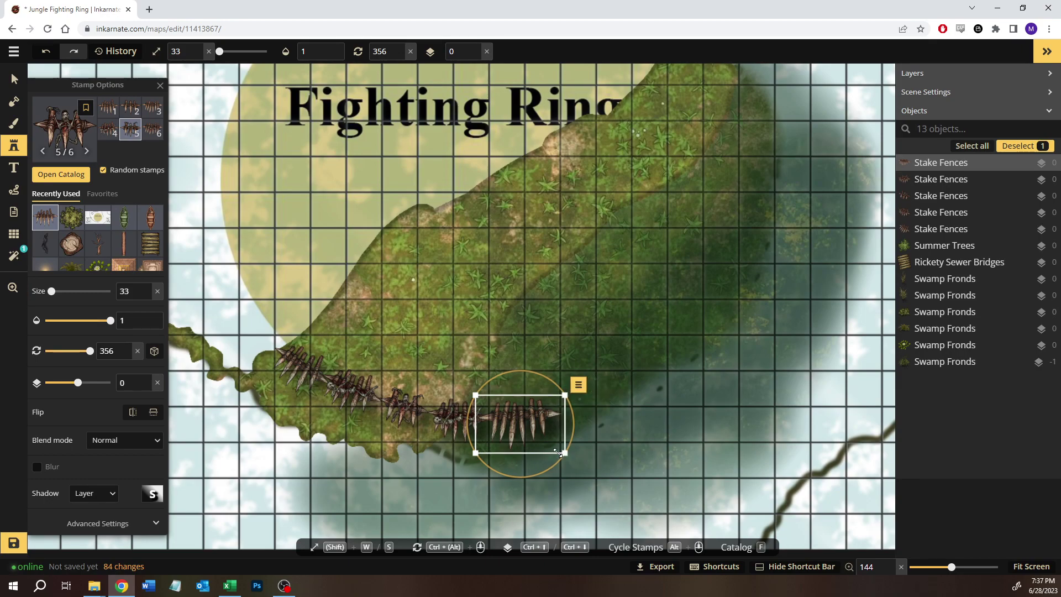
pyautogui.press('Delete')
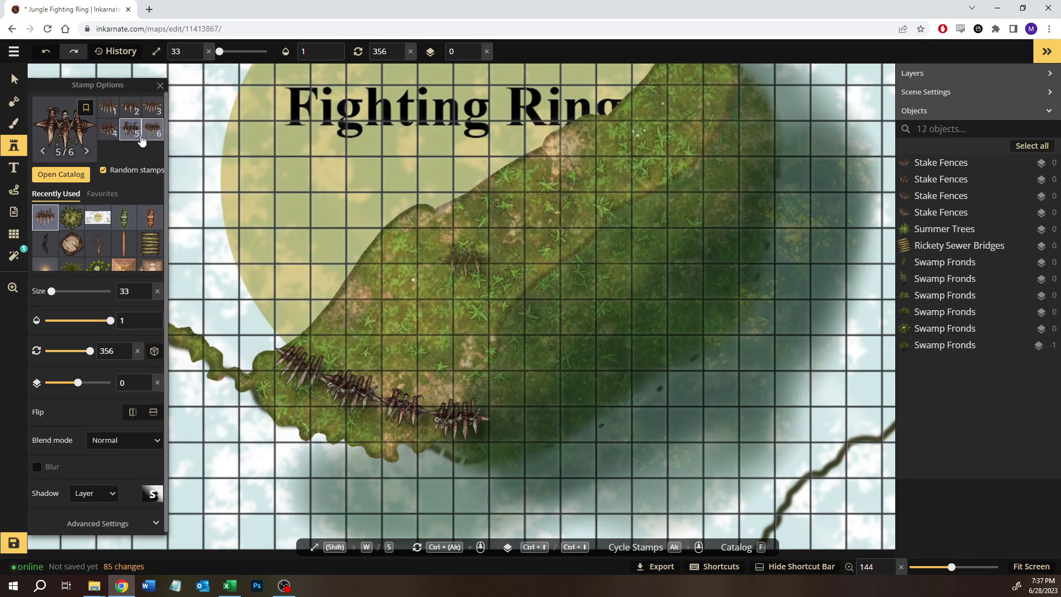
# Extend the stake fence line past its eastern end with two more size 33 pieces, rotated to 343 and 334 degrees.
pyautogui.click(144, 132)
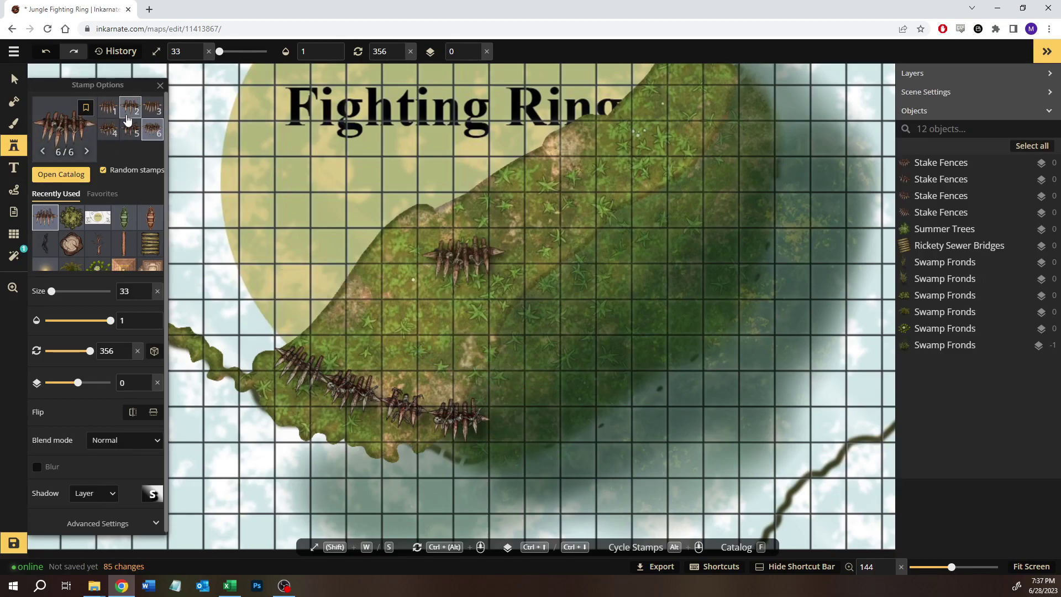
pyautogui.click(514, 418)
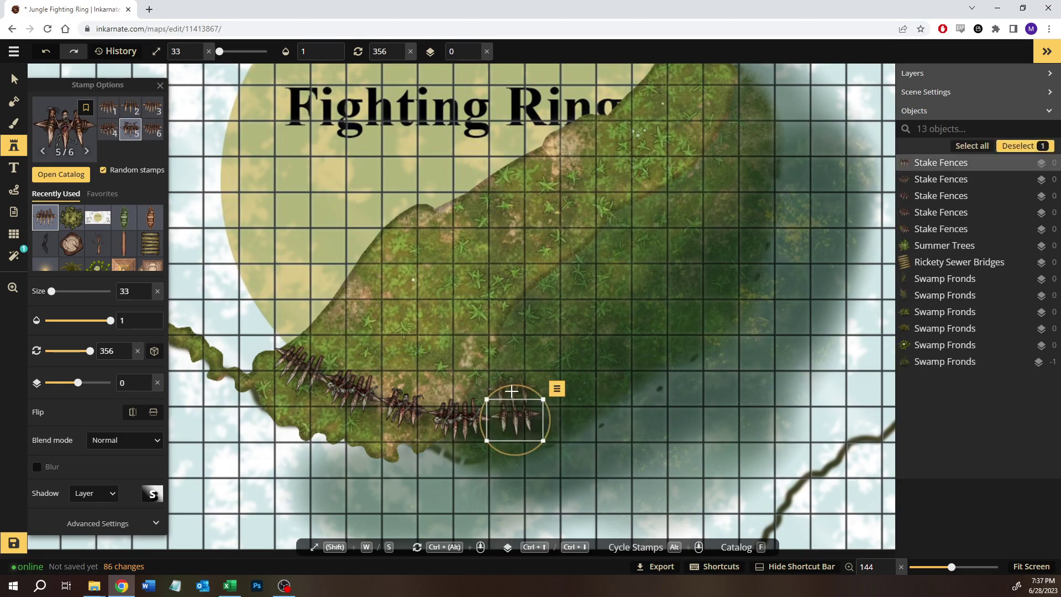
pyautogui.moveTo(513, 390); pyautogui.dragTo(507, 391)
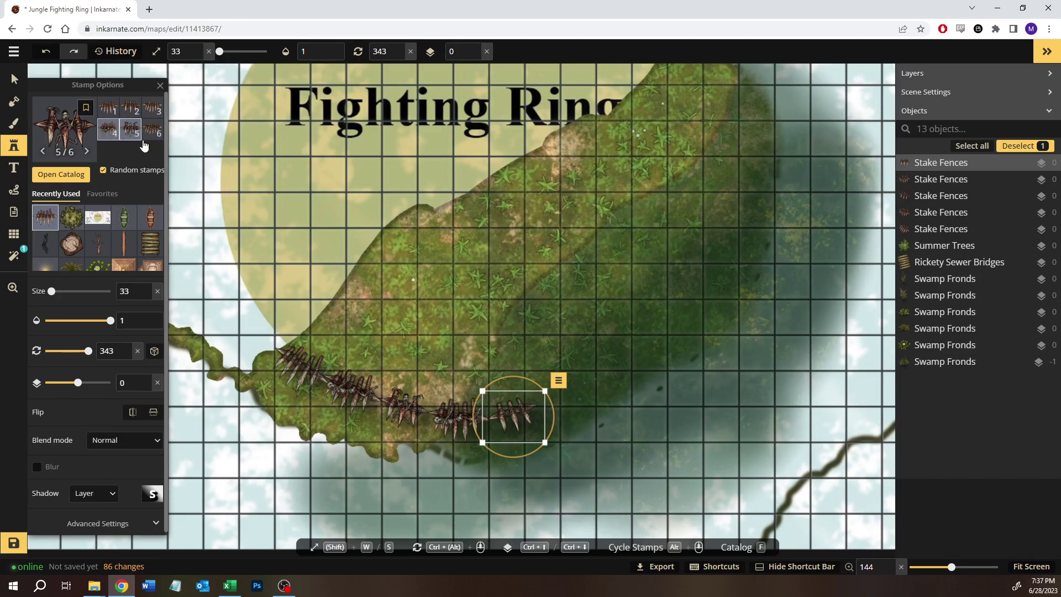
pyautogui.click(579, 371)
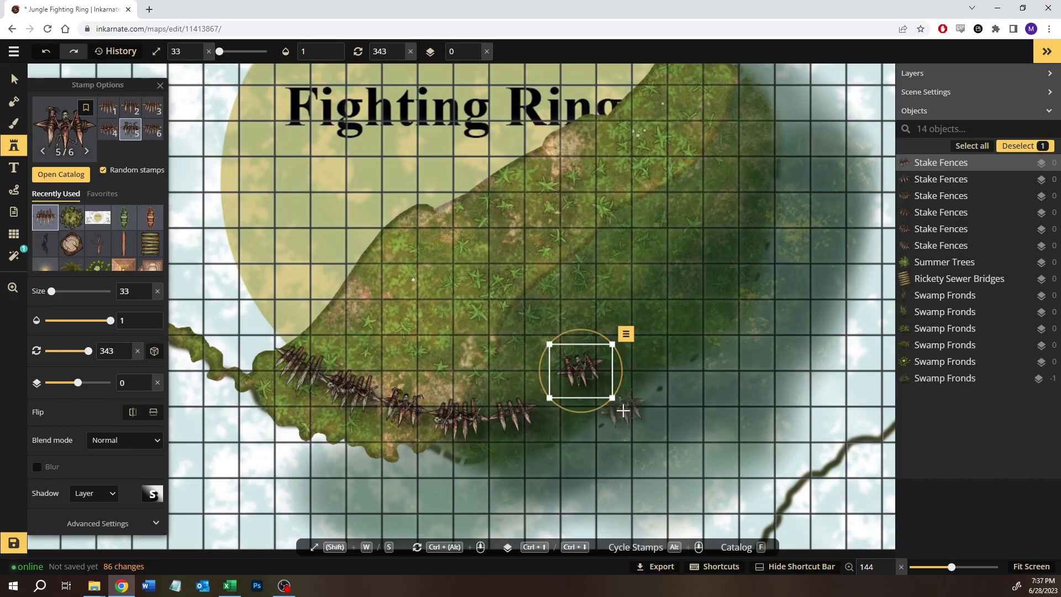
pyautogui.keyDown('alt'); pyautogui.scroll(-2, 623, 410); pyautogui.keyUp('alt')
pyautogui.moveTo(587, 375); pyautogui.dragTo(566, 404)
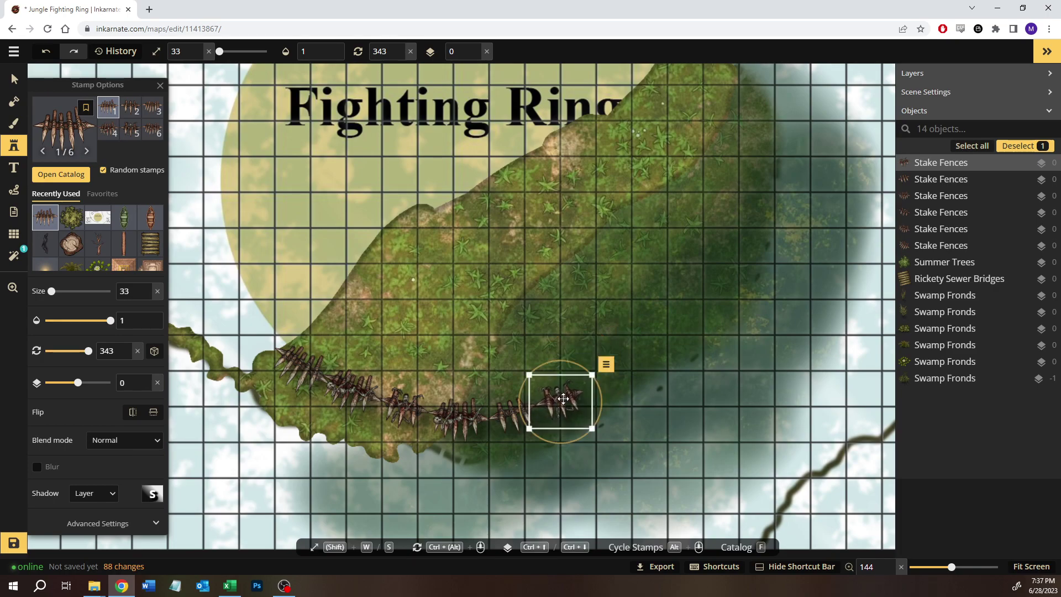
pyautogui.moveTo(555, 365); pyautogui.dragTo(562, 394)
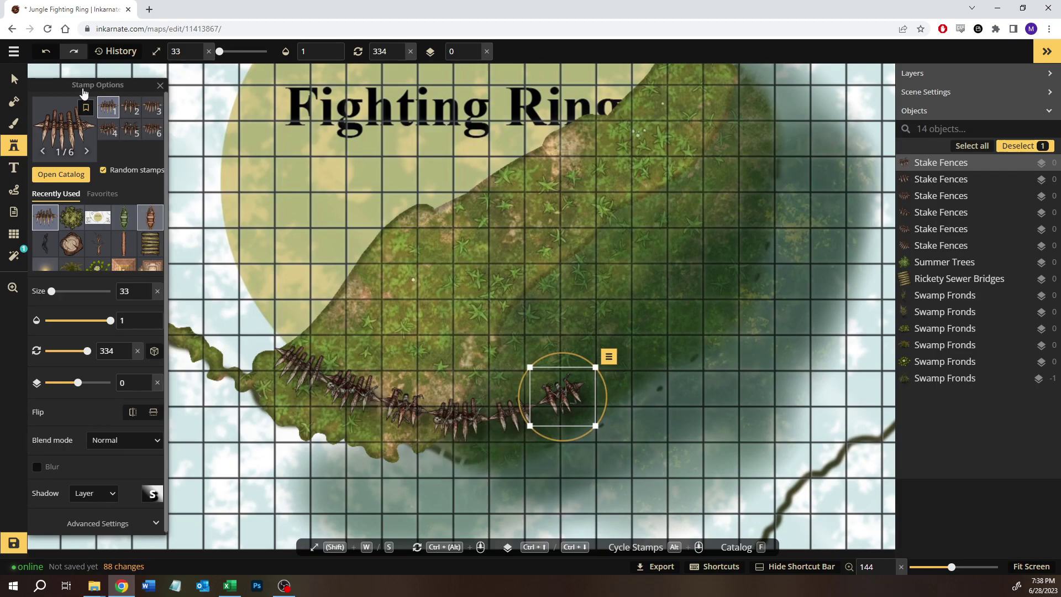
# Try flattening the fourth stake fence from the western tip to the background, and undo it.
pyautogui.click(14, 79)
pyautogui.click(466, 423)
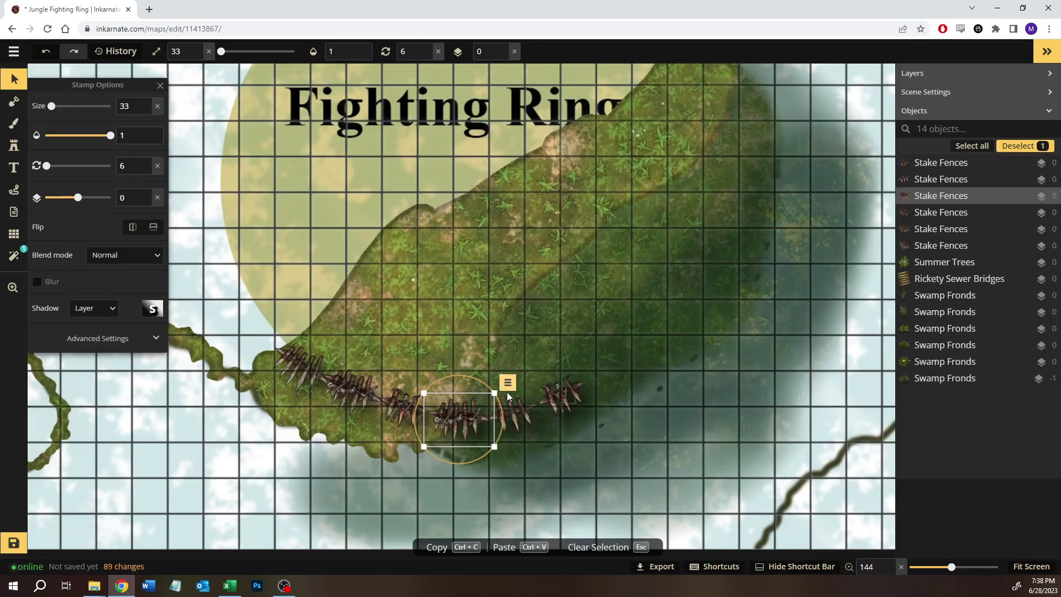
pyautogui.click(508, 385)
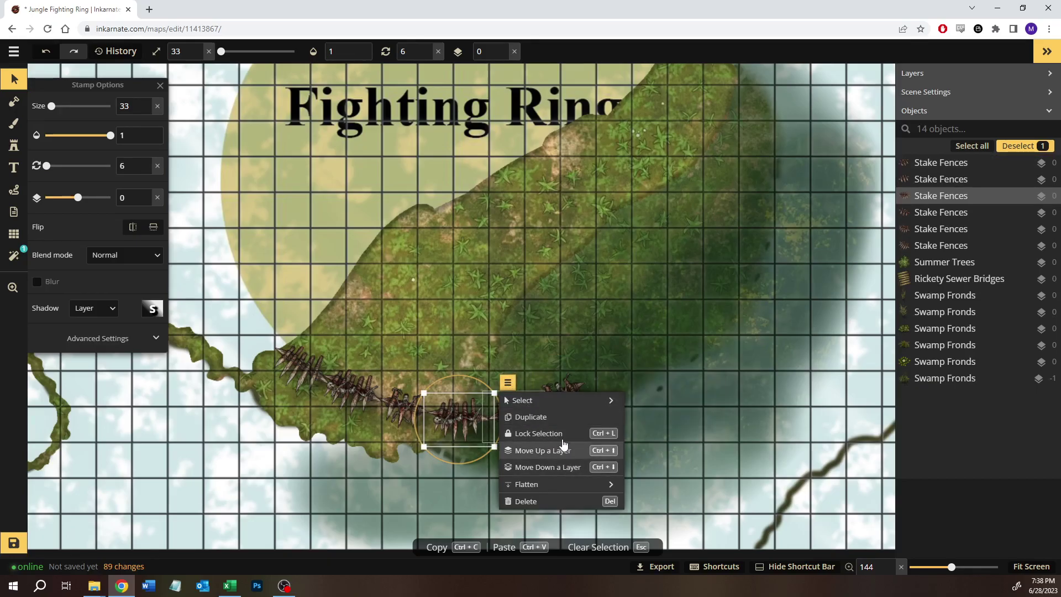
pyautogui.moveTo(571, 410)
pyautogui.moveTo(562, 490)
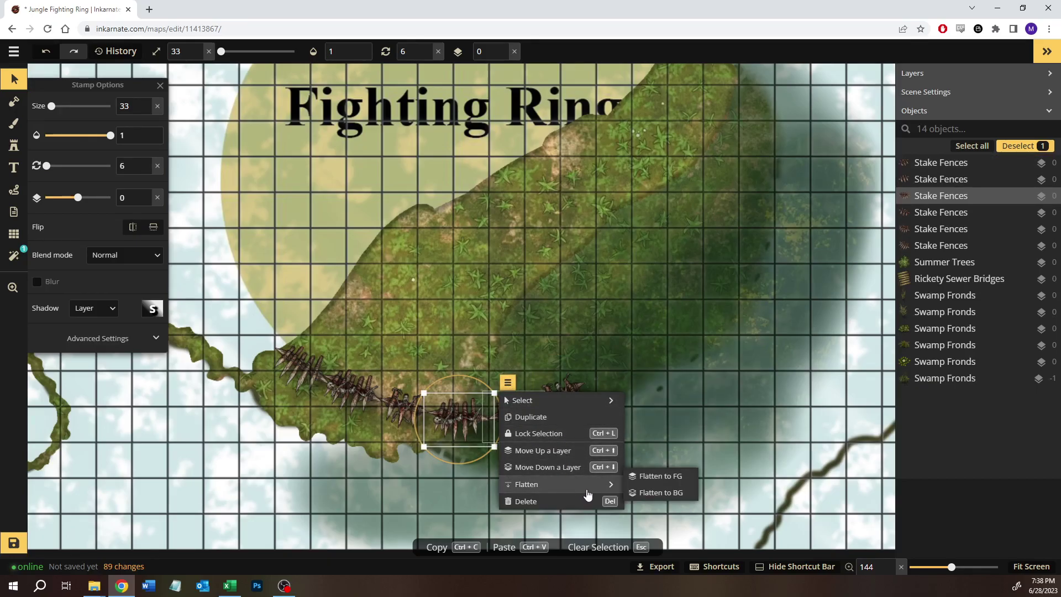
pyautogui.click(645, 491)
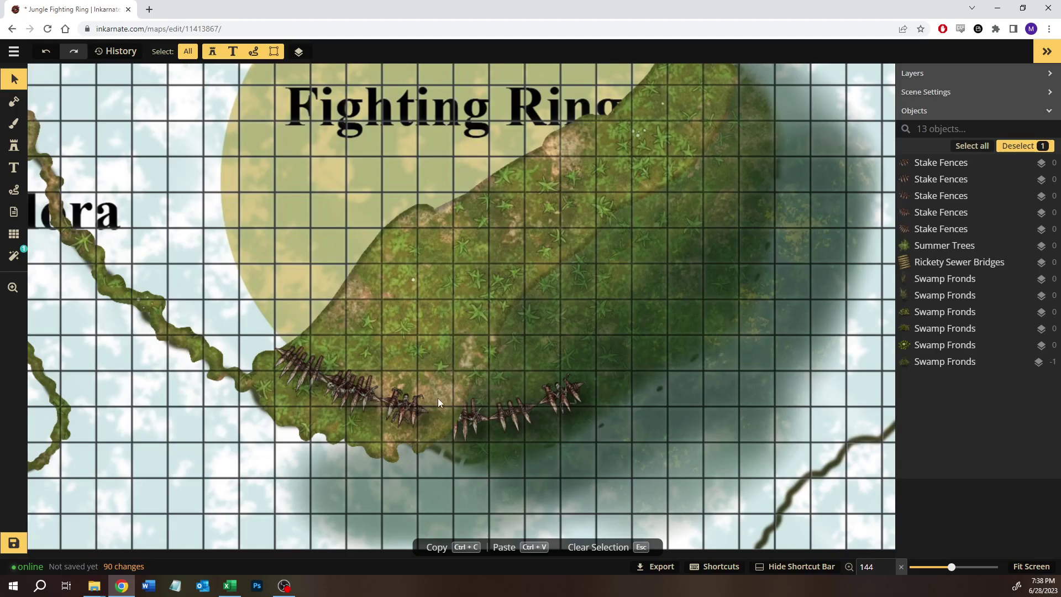
pyautogui.hotkey('ctrl', 'z')
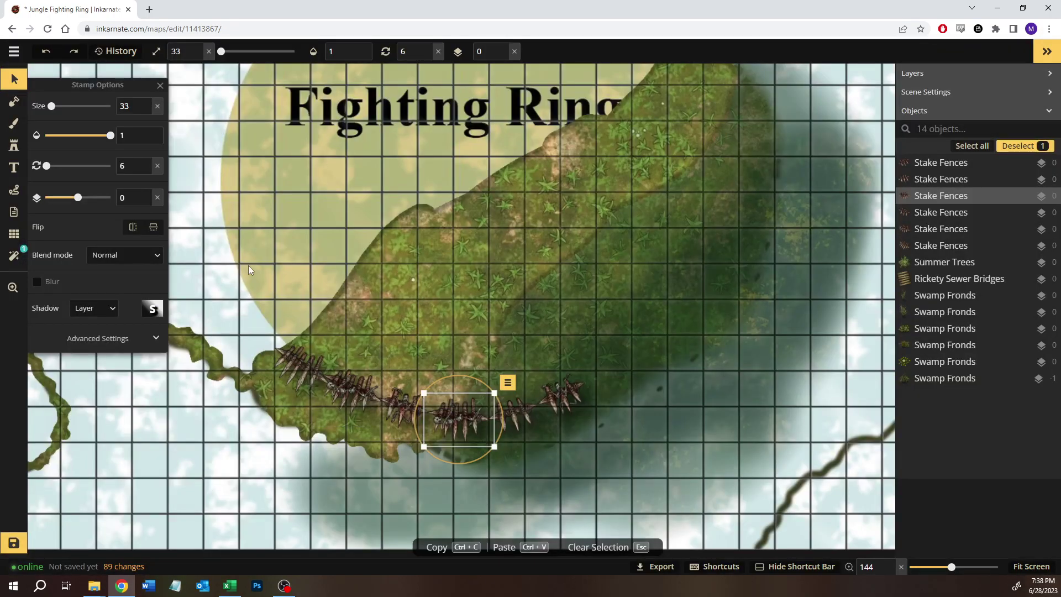
# Place a stake fence going northwest from the land's western tip, rotated to 54 degrees to meet the existing line.
pyautogui.click(11, 143)
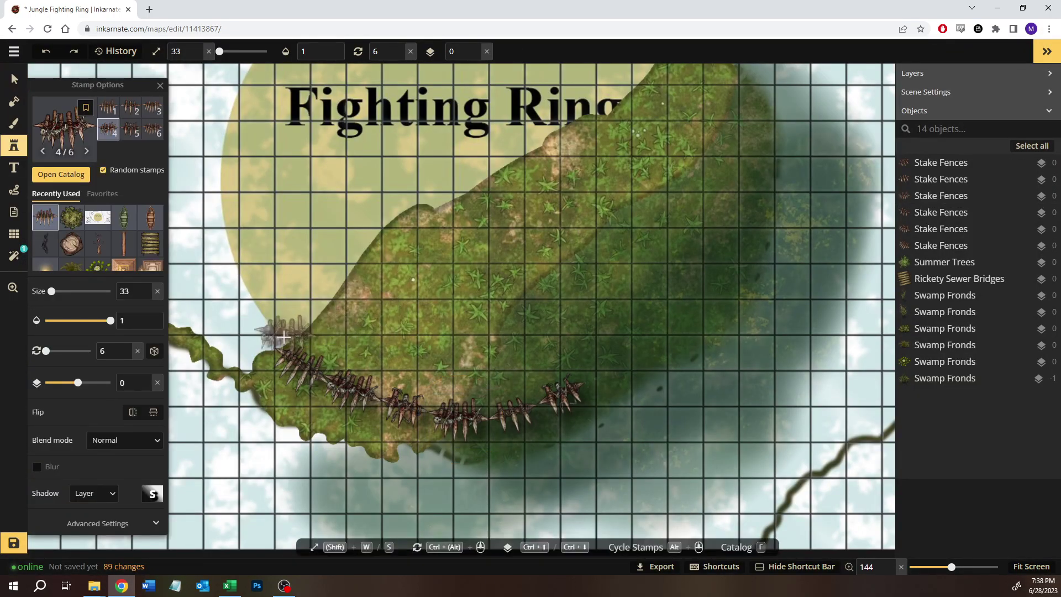
pyautogui.click(269, 332)
pyautogui.moveTo(260, 294); pyautogui.dragTo(258, 324)
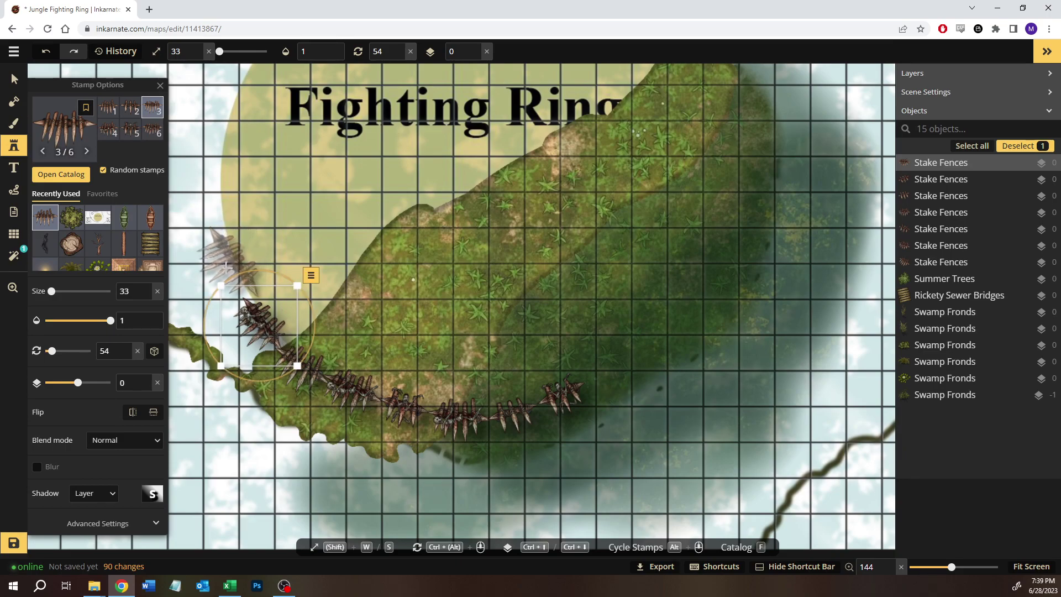
# Try another stake fence above the northwestern piece, rotated to 65 degrees, and delete it.
pyautogui.click(233, 267)
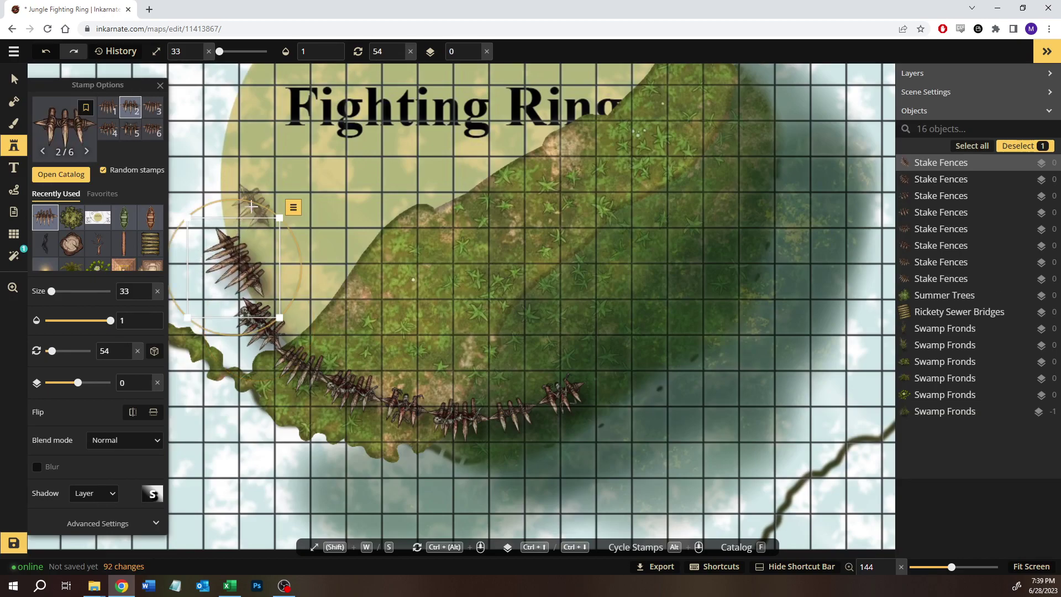
pyautogui.moveTo(256, 208); pyautogui.dragTo(264, 211)
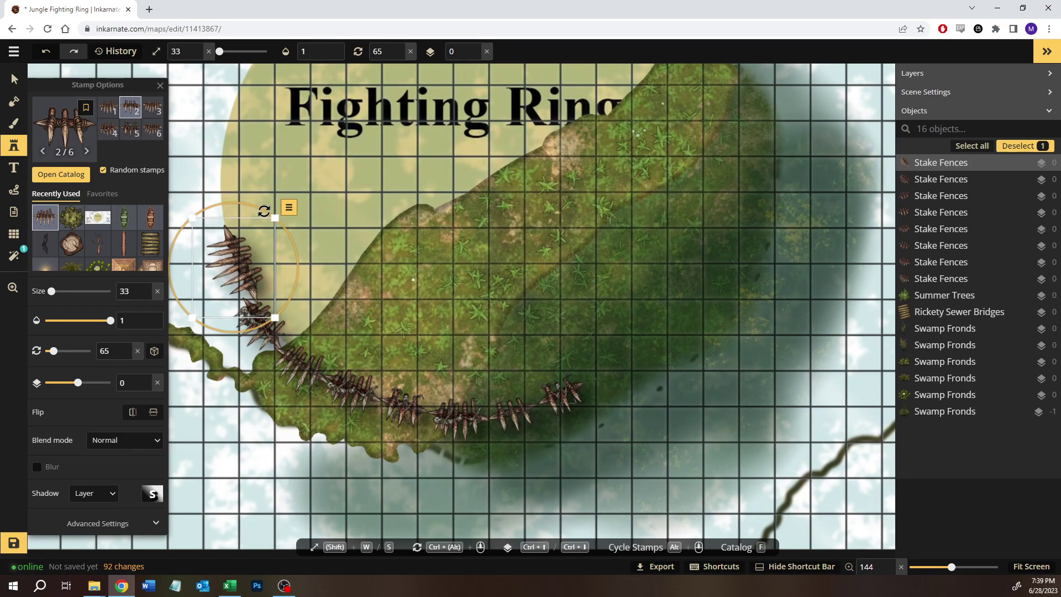
pyautogui.press('Delete')
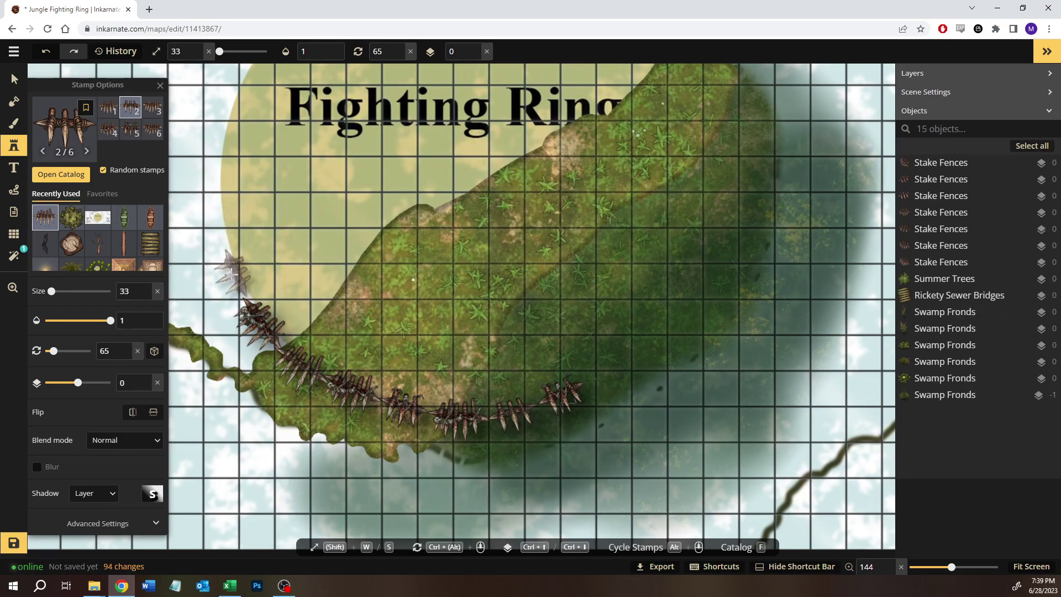
# Continue the fence line north along the circle's western edge with three pieces, rotated to 65, 76 and 97 degrees.
pyautogui.click(231, 275)
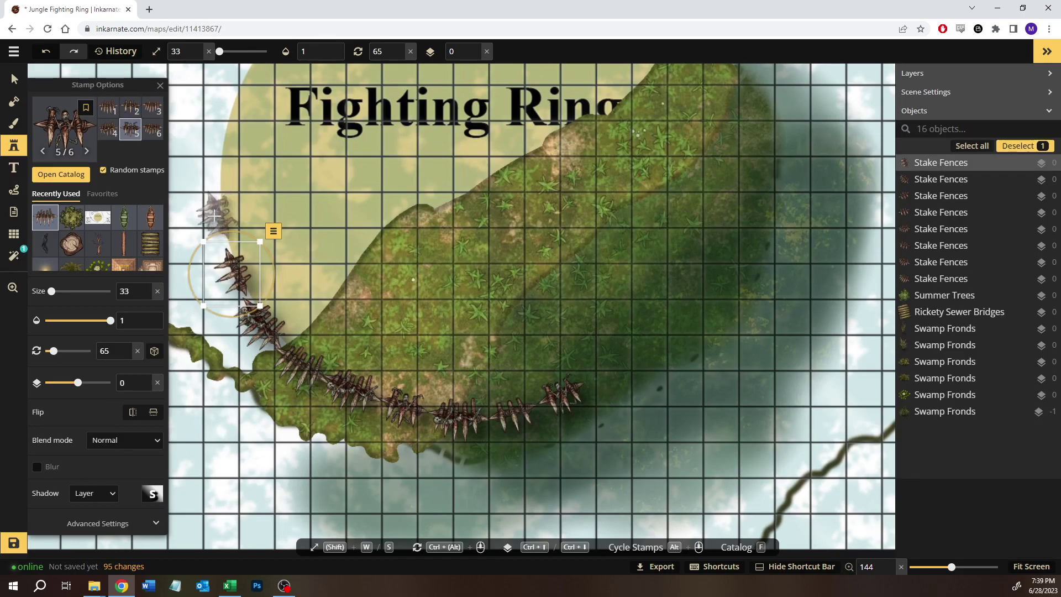
pyautogui.click(215, 215)
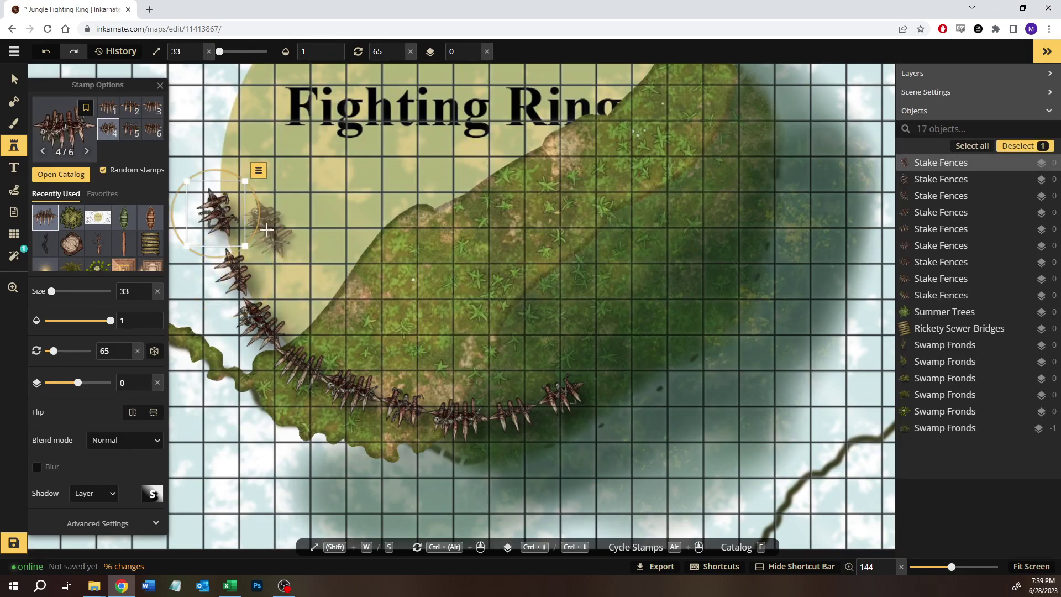
pyautogui.moveTo(233, 199); pyautogui.dragTo(236, 178)
pyautogui.moveTo(232, 224); pyautogui.dragTo(233, 231)
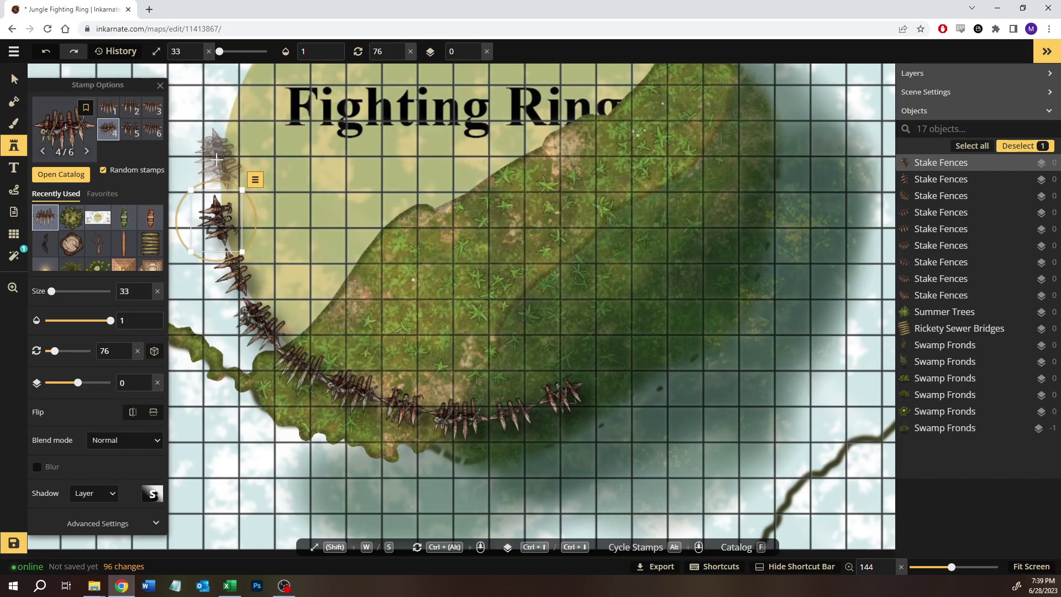
pyautogui.click(215, 159)
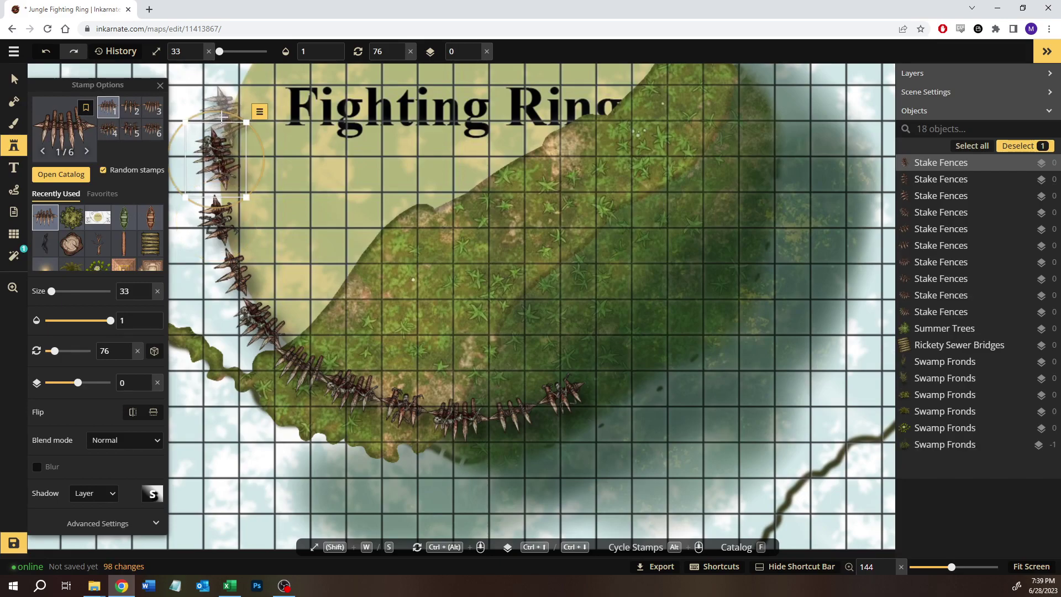
pyautogui.moveTo(221, 116); pyautogui.dragTo(242, 118)
pyautogui.moveTo(225, 165); pyautogui.dragTo(220, 169)
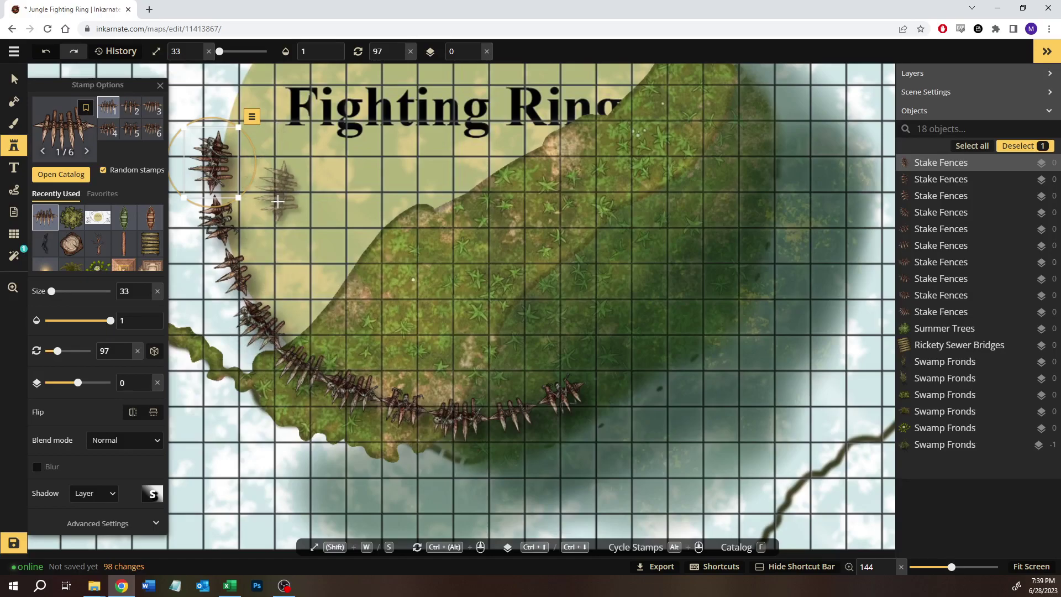
# Add two more stake fences up the circle's northwestern edge, both rotated to 109 degrees, using variant 2 for the upper one.
pyautogui.scroll(5, 277, 201)
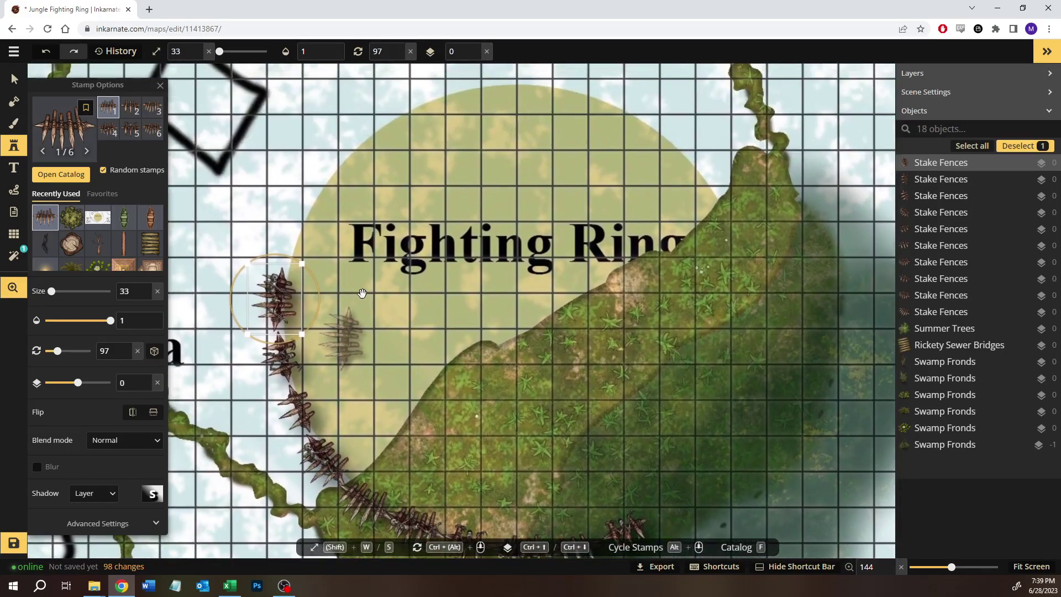
pyautogui.click(283, 241)
pyautogui.moveTo(295, 198); pyautogui.dragTo(305, 200)
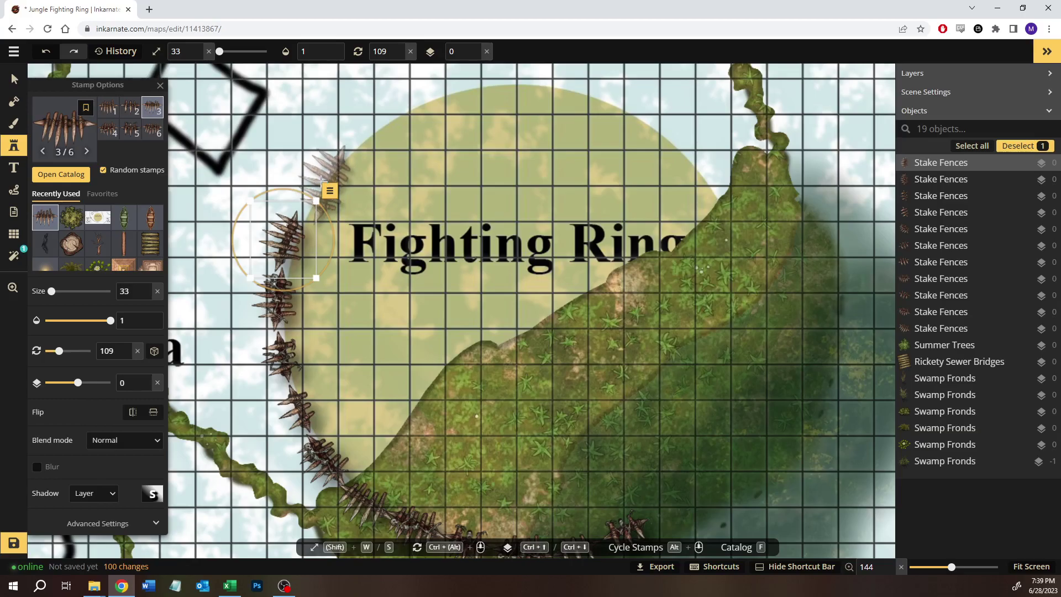
pyautogui.click(108, 107)
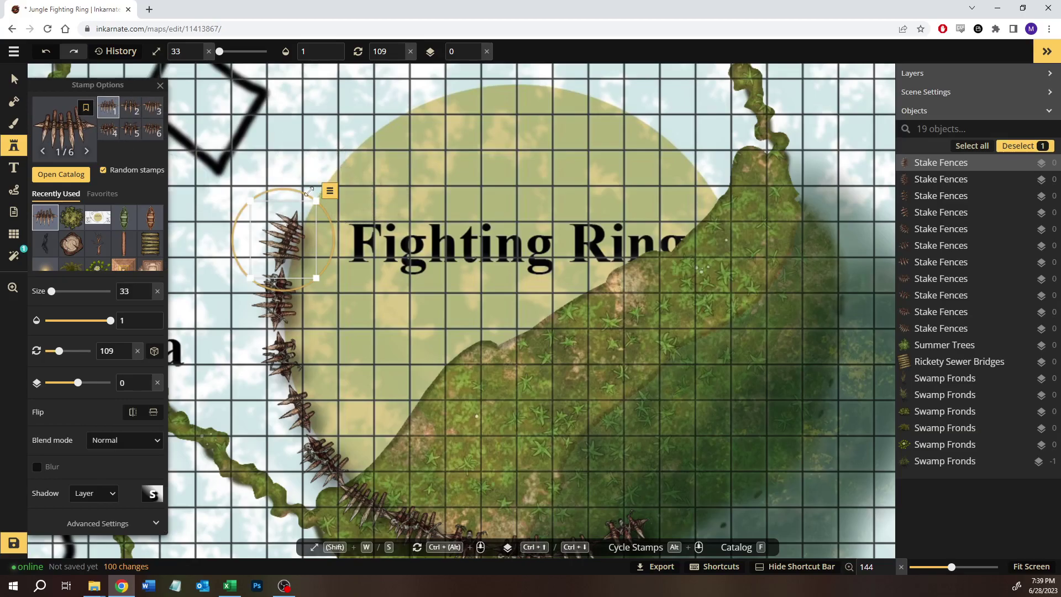
pyautogui.click(130, 113)
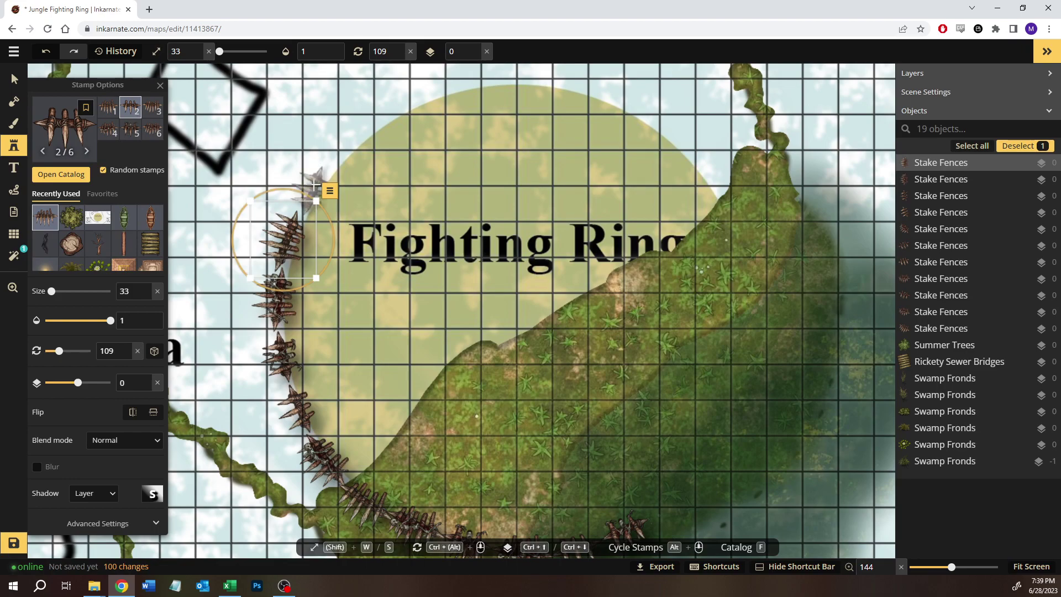
pyautogui.click(313, 181)
pyautogui.moveTo(313, 178); pyautogui.dragTo(313, 183)
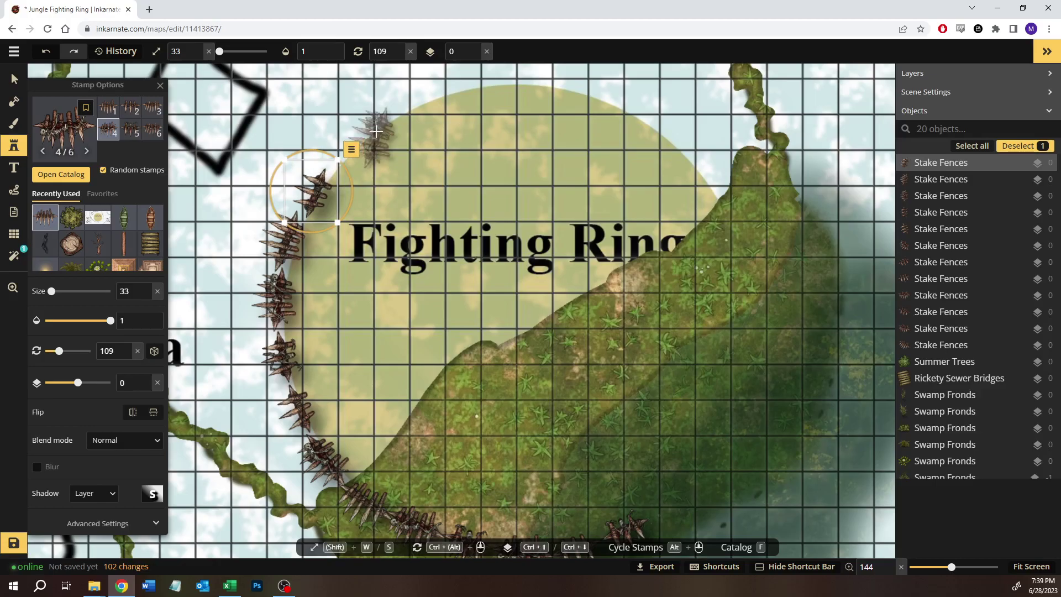
# Try a variant 3 stake fence at the line's northern end, rotated to 128 degrees, and delete it.
pyautogui.click(153, 107)
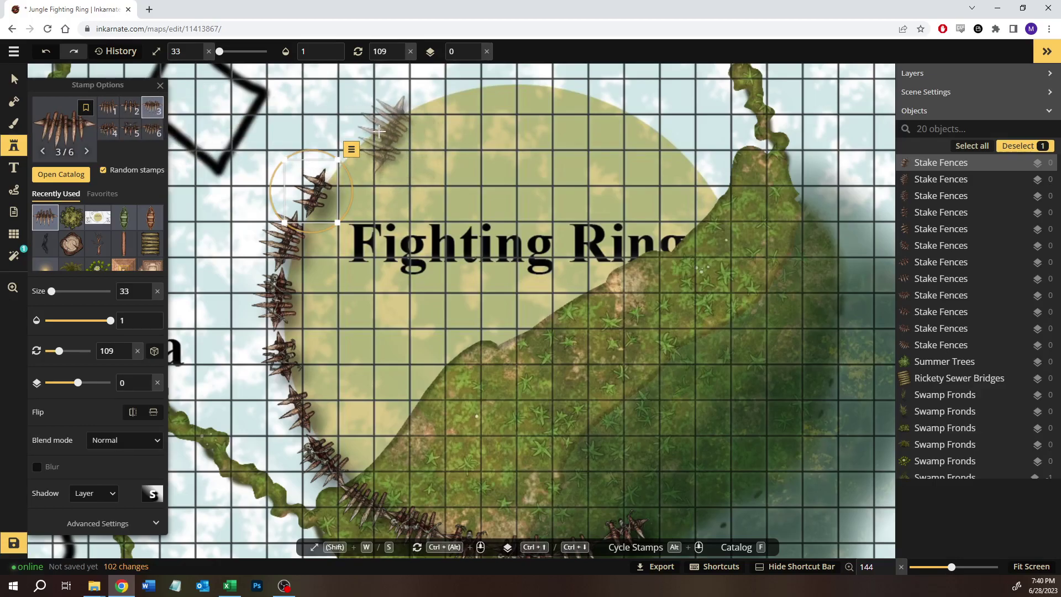
pyautogui.click(377, 130)
pyautogui.moveTo(400, 73); pyautogui.dragTo(418, 78)
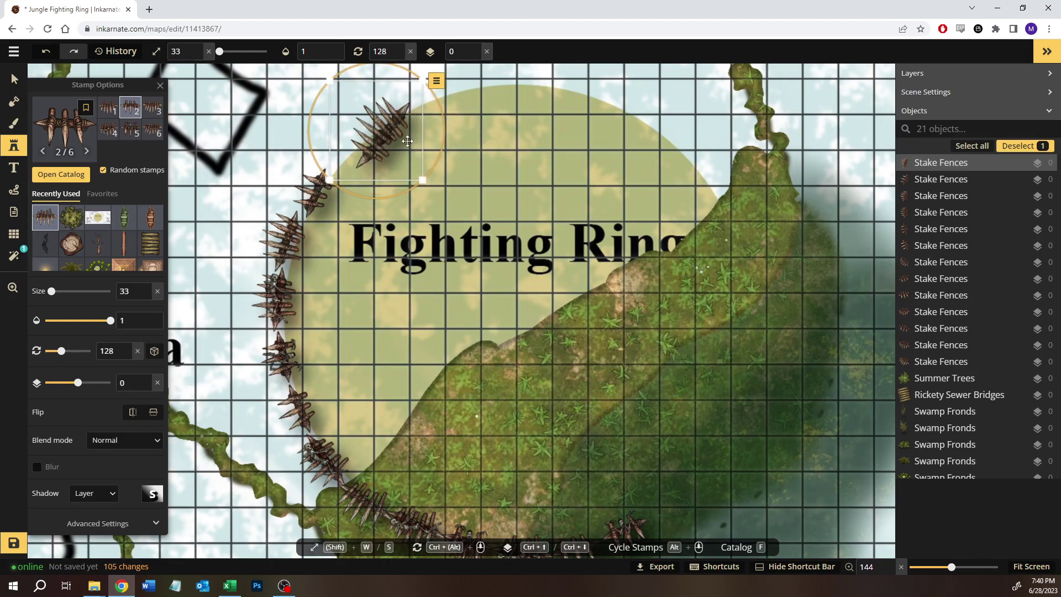
pyautogui.moveTo(392, 136); pyautogui.dragTo(353, 176)
pyautogui.scroll(-3, 386, 353)
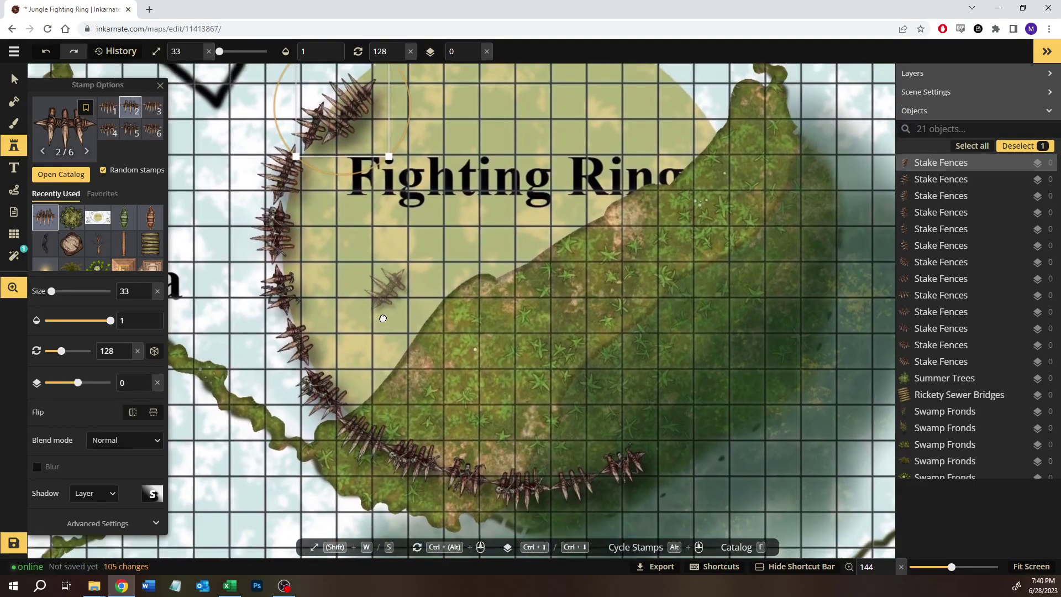
pyautogui.moveTo(383, 319); pyautogui.dragTo(387, 404)
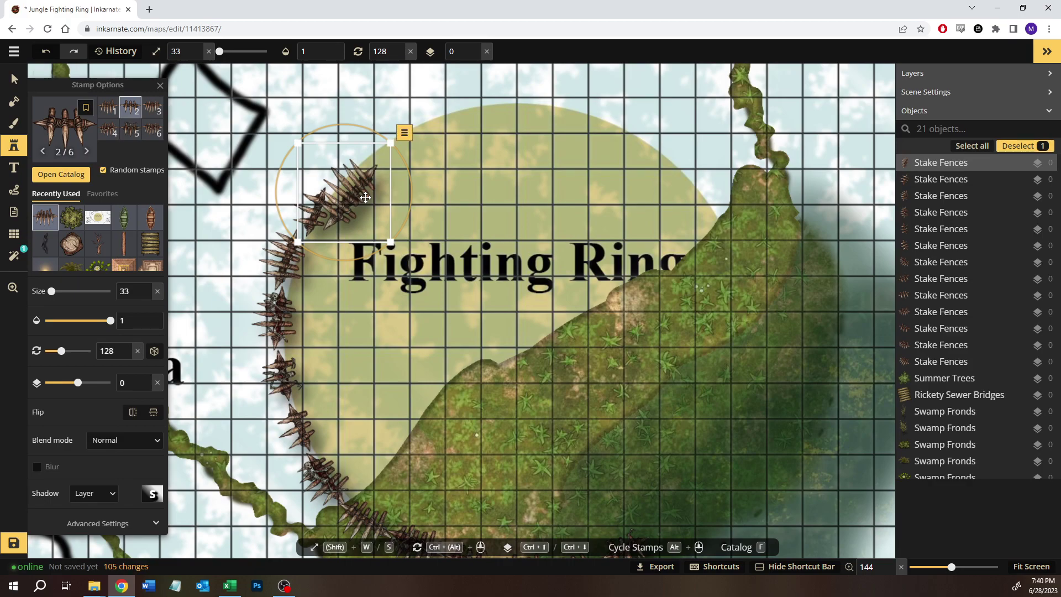
pyautogui.press('Delete')
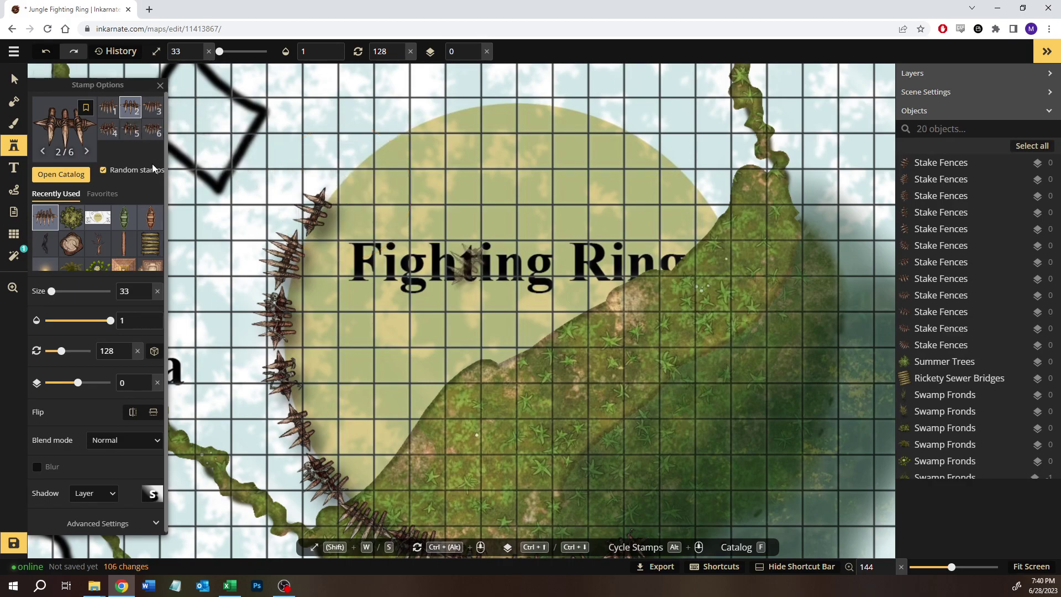
# Place a variant 1 stake fence at 128 degrees on the northern end of the line along the circle.
pyautogui.click(162, 137)
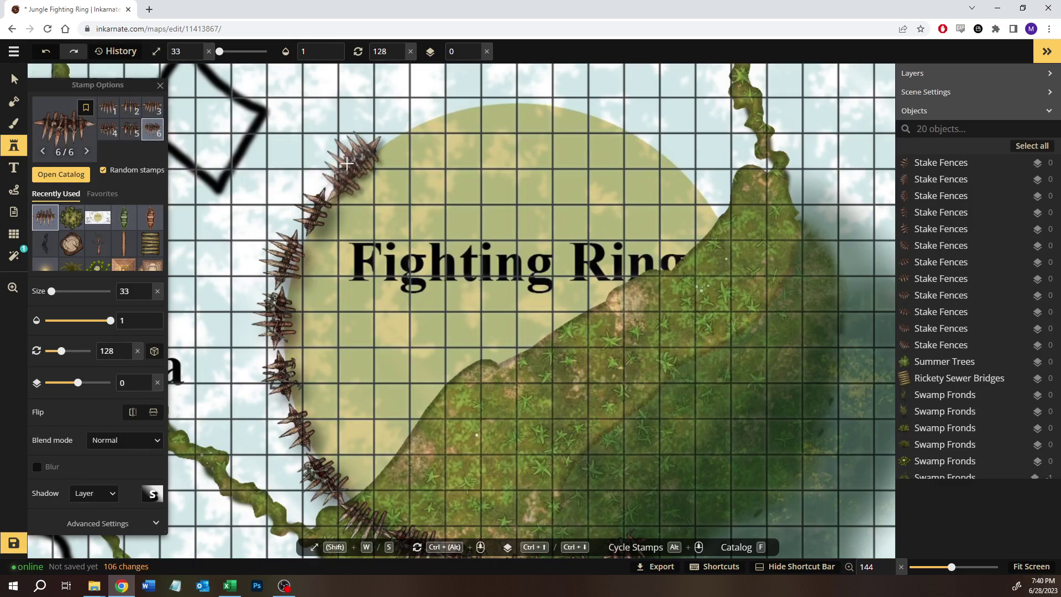
pyautogui.click(470, 264)
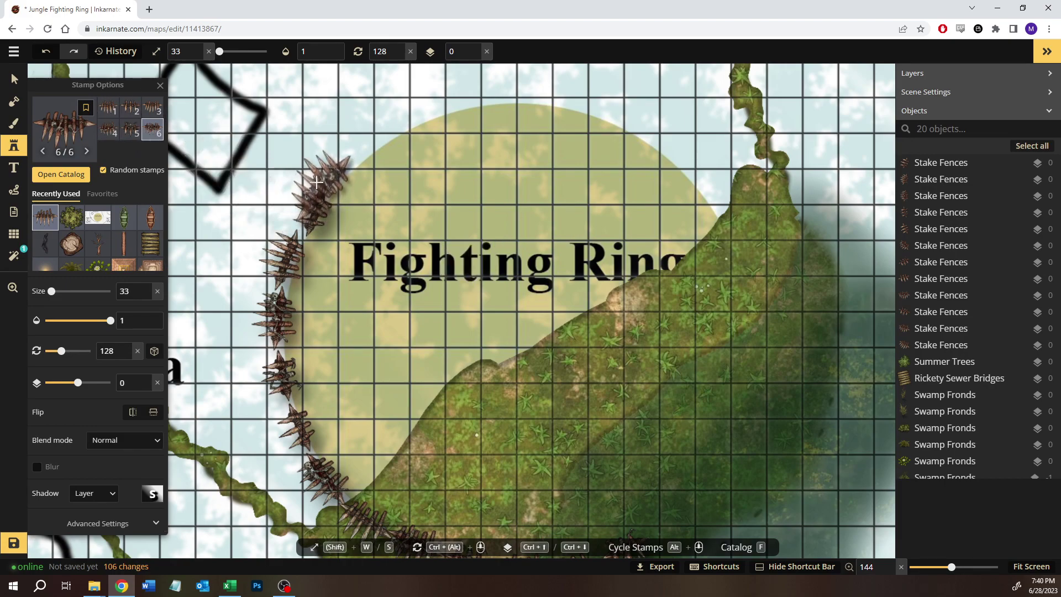
pyautogui.click(106, 108)
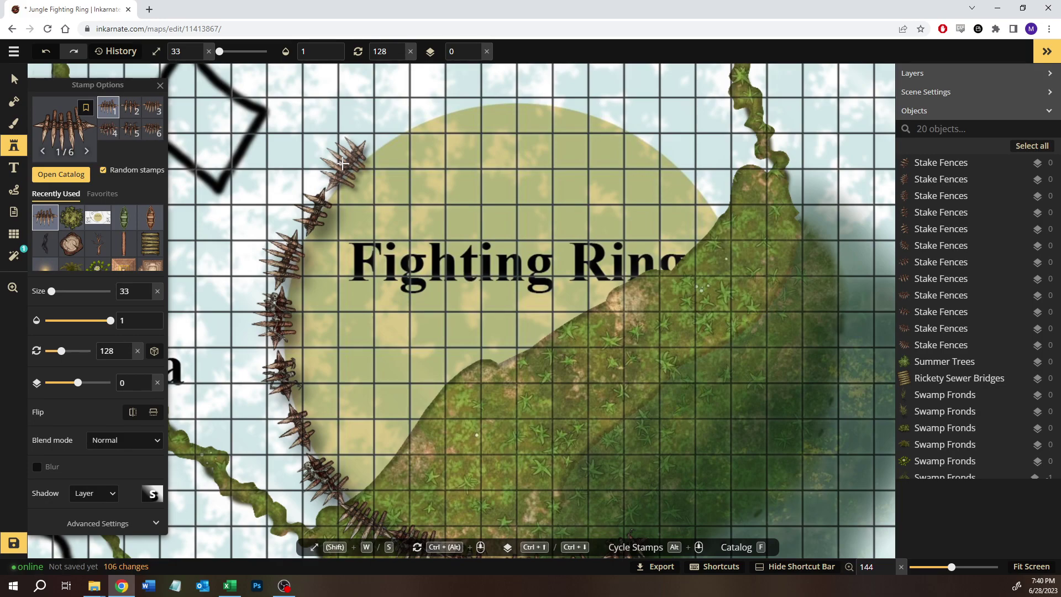
pyautogui.click(342, 164)
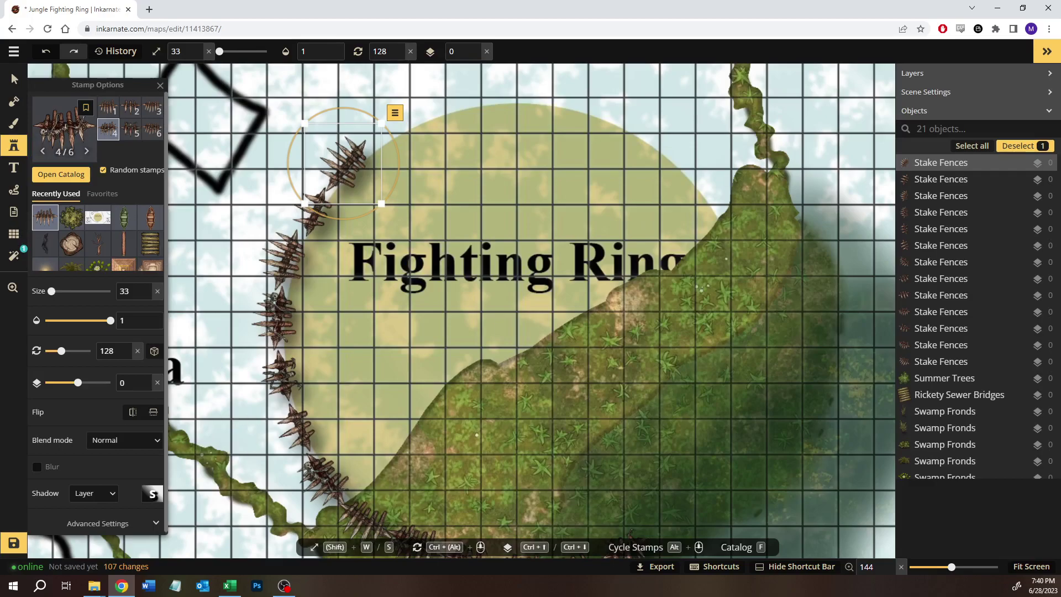
# Save the map.
pyautogui.click(14, 544)
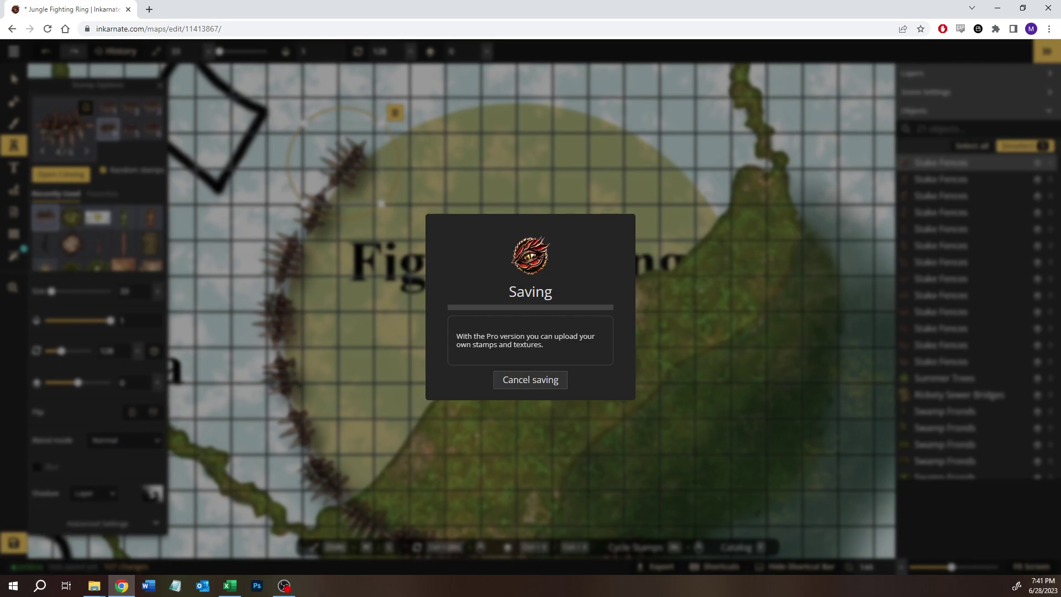
pyautogui.click(94, 586)
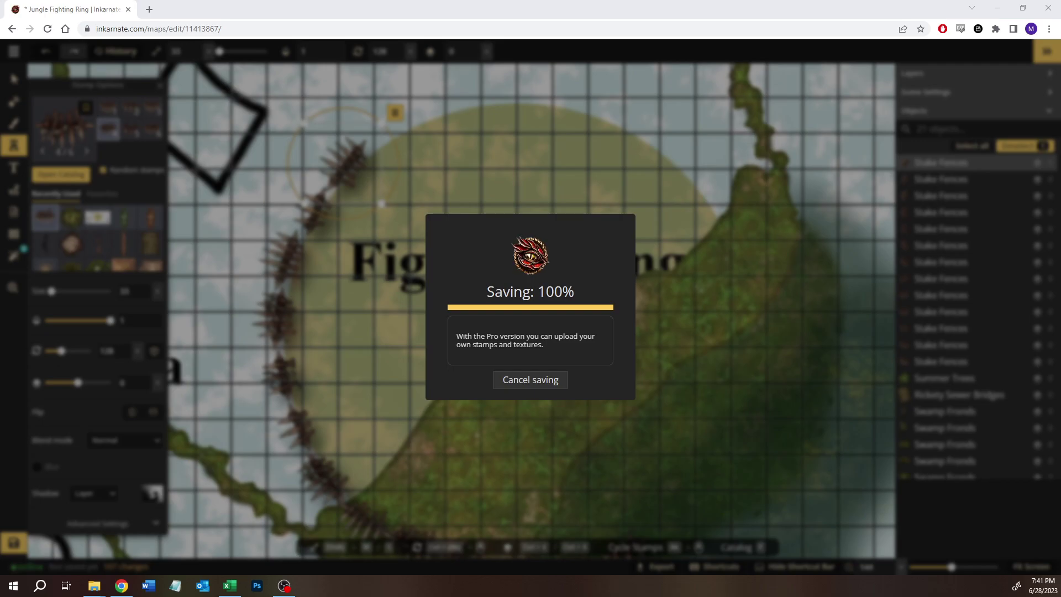
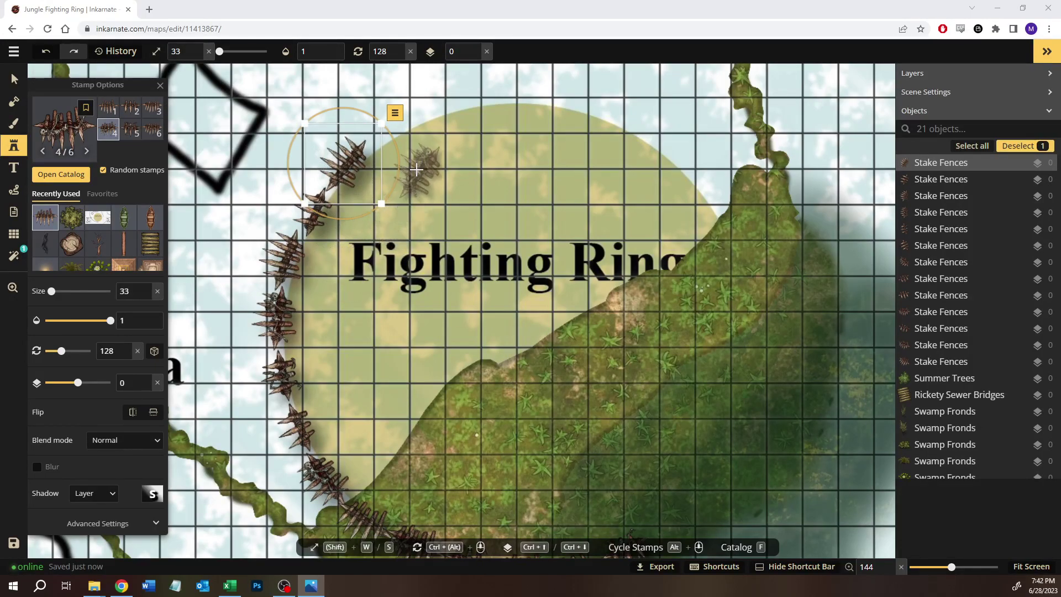
# Continue the stake fence line along the circle's northern edge with three pieces, reaching 158 degrees and rotating the last one to 175 degrees.
pyautogui.click(417, 151)
pyautogui.moveTo(440, 104); pyautogui.dragTo(474, 118)
pyautogui.moveTo(417, 150); pyautogui.dragTo(448, 107)
pyautogui.click(461, 110)
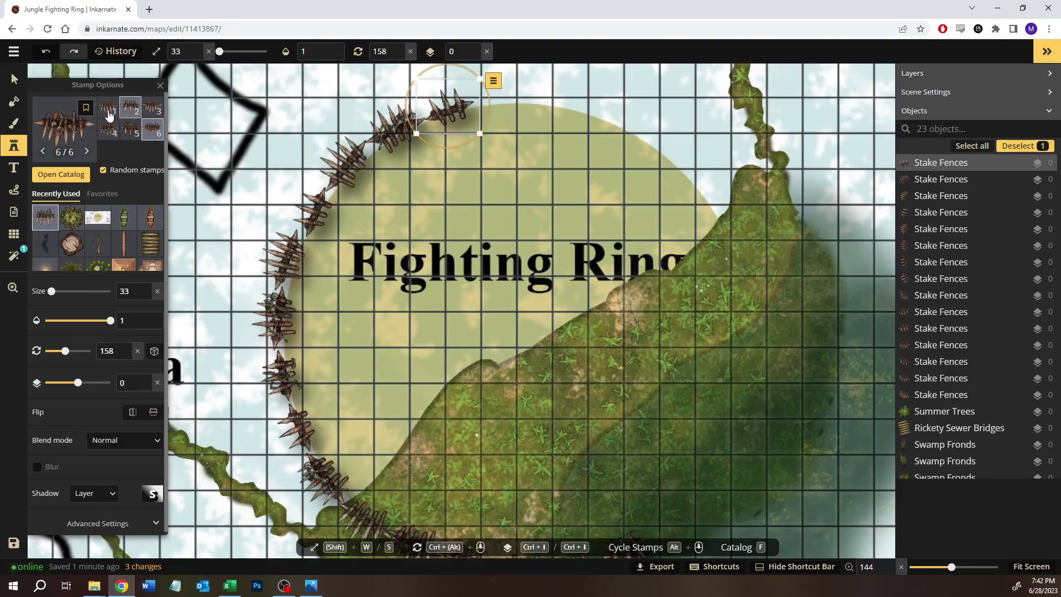
pyautogui.click(509, 108)
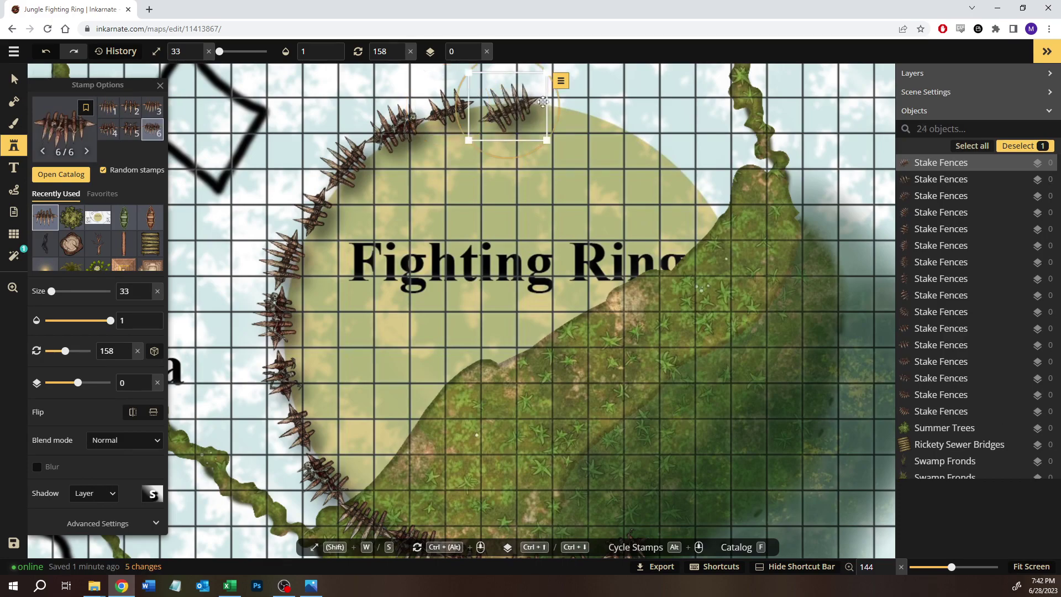
pyautogui.moveTo(559, 100); pyautogui.dragTo(503, 105)
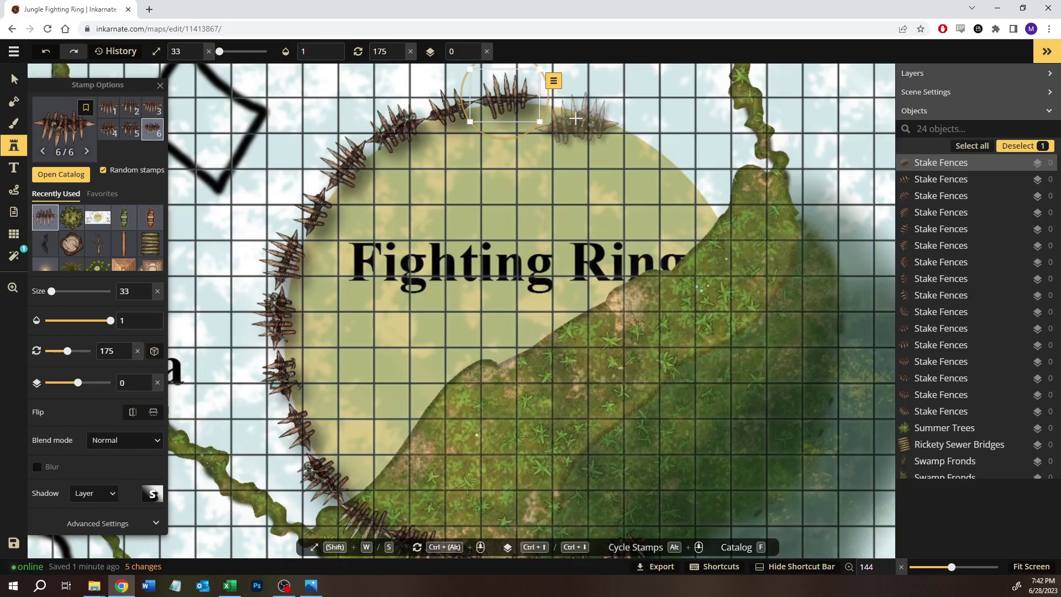
# Add a variant 2 stake fence rotated to 195 degrees and a variant 1 fence at 210 degrees just past the circle's northern top.
pyautogui.click(107, 122)
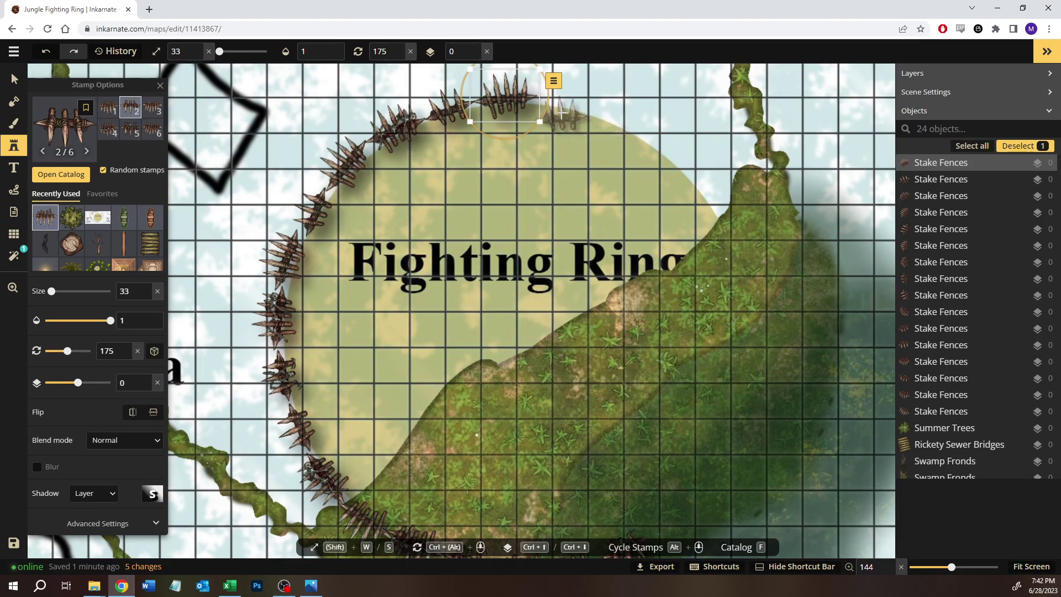
pyautogui.click(561, 113)
pyautogui.moveTo(583, 89); pyautogui.dragTo(566, 109)
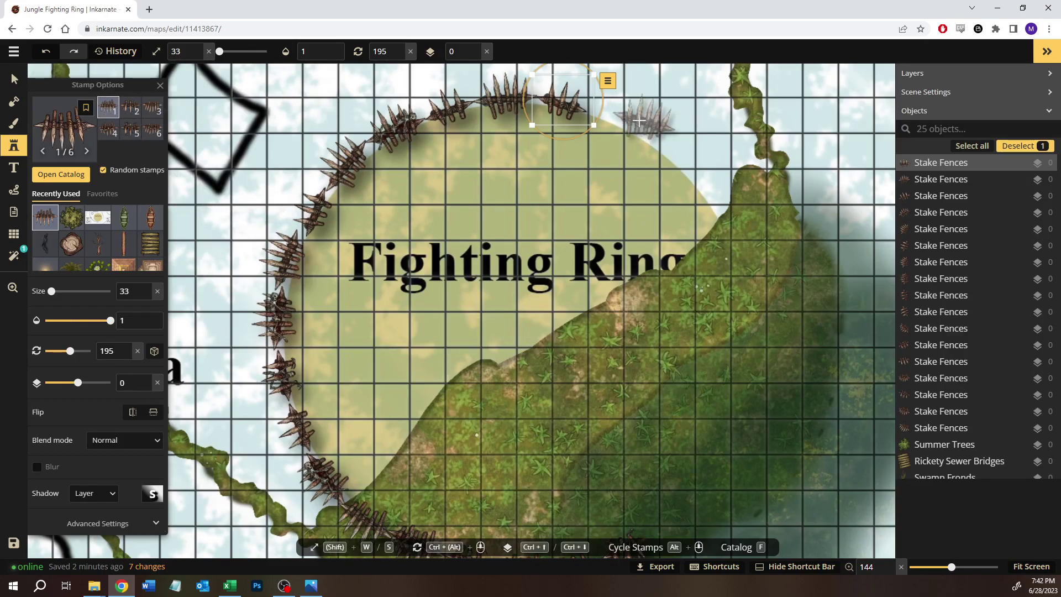
pyautogui.click(616, 130)
pyautogui.moveTo(637, 89); pyautogui.dragTo(647, 96)
pyautogui.moveTo(616, 141); pyautogui.dragTo(617, 133)
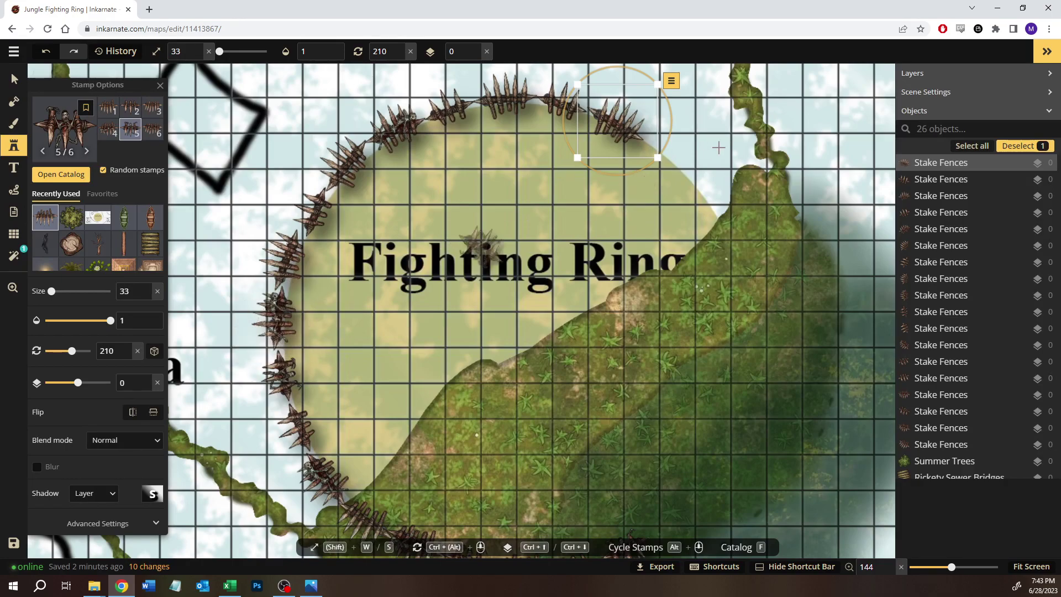
# Extend the fence along the circle's northeastern edge with a variant 5 piece at 210 degrees and a variant 1 piece rotated to 233 degrees.
pyautogui.click(684, 162)
pyautogui.moveTo(690, 181); pyautogui.dragTo(676, 170)
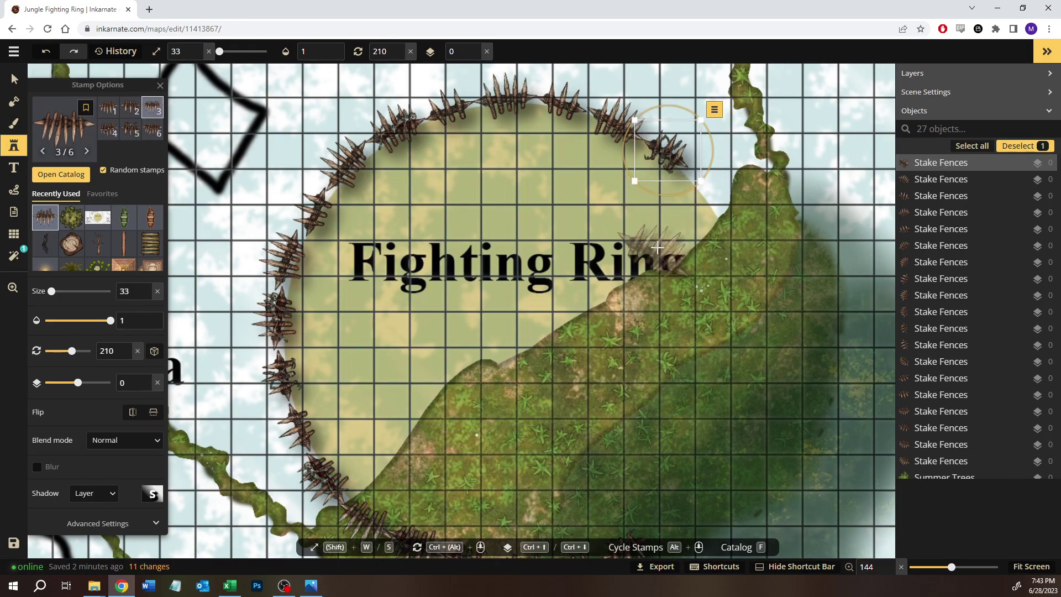
pyautogui.click(108, 107)
pyautogui.click(705, 210)
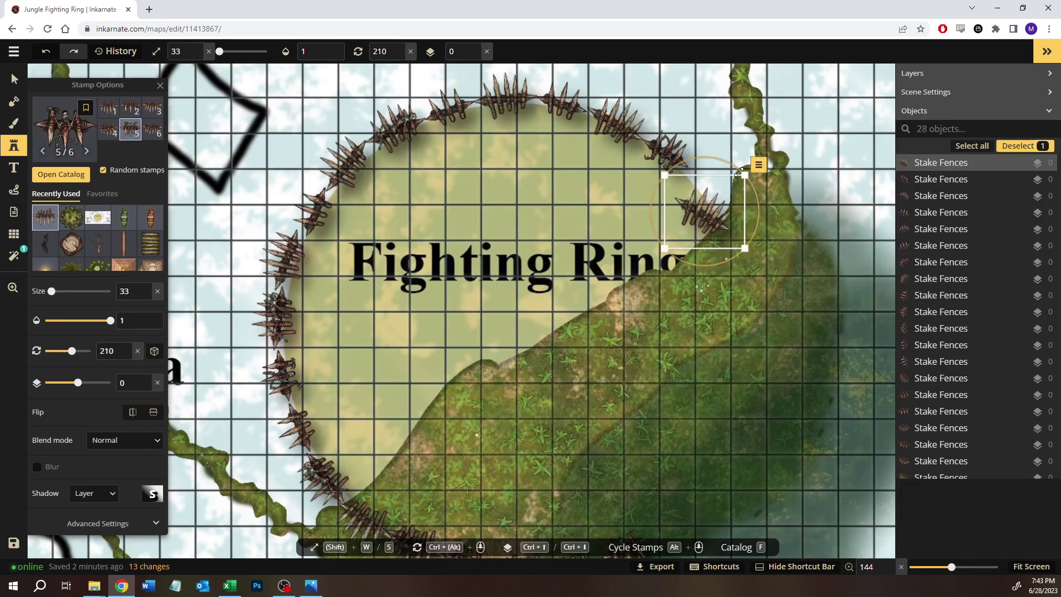
pyautogui.moveTo(757, 166)
pyautogui.mouseDown()
pyautogui.moveTo(744, 173)
pyautogui.moveTo(753, 160)
pyautogui.mouseUp()
pyautogui.moveTo(707, 209); pyautogui.dragTo(717, 197)
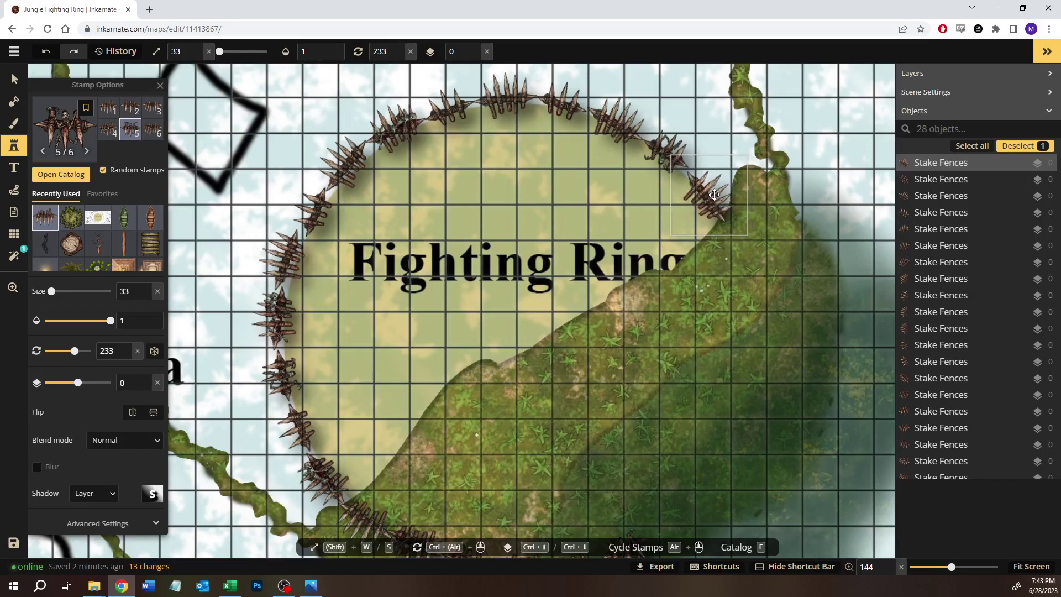
# Carry the fence onto the raised land's eastern side with two pieces, rotated to 251 and 271 degrees.
pyautogui.moveTo(694, 336); pyautogui.dragTo(604, 280)
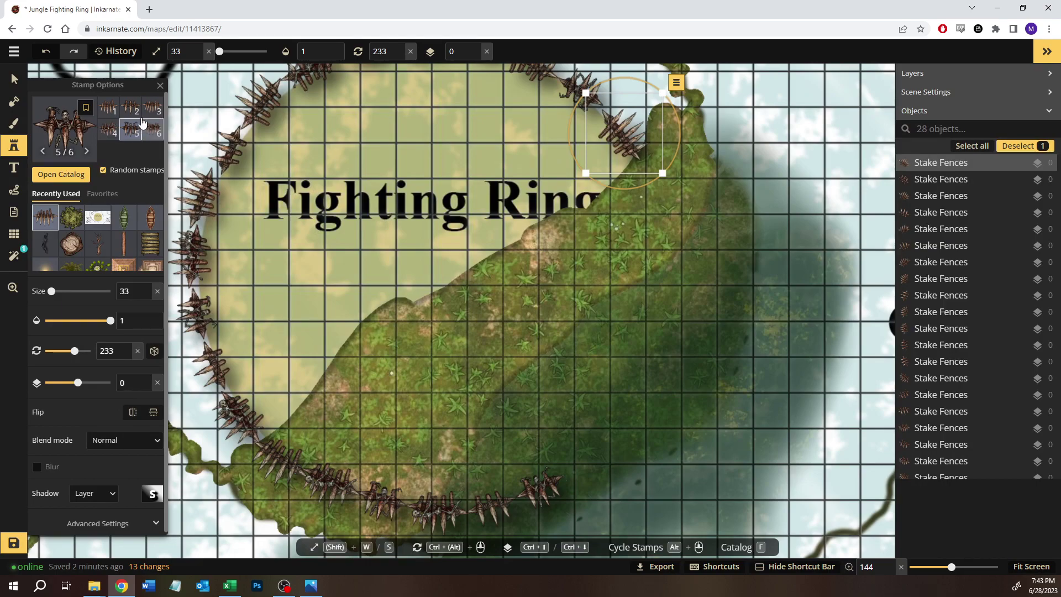
pyautogui.click(108, 107)
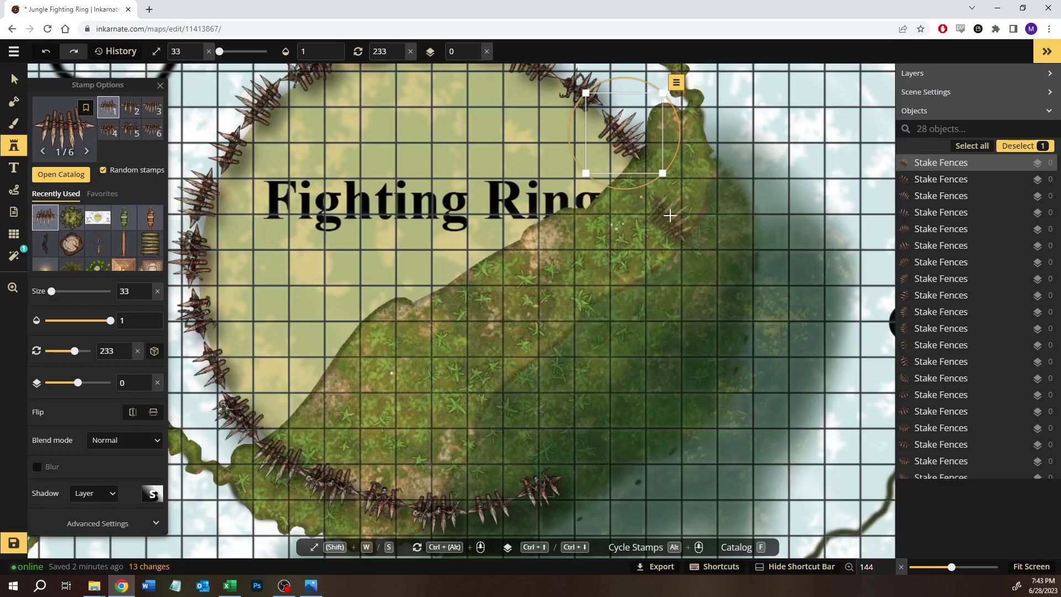
pyautogui.click(664, 202)
pyautogui.moveTo(684, 153); pyautogui.dragTo(697, 161)
pyautogui.moveTo(672, 202); pyautogui.dragTo(665, 201)
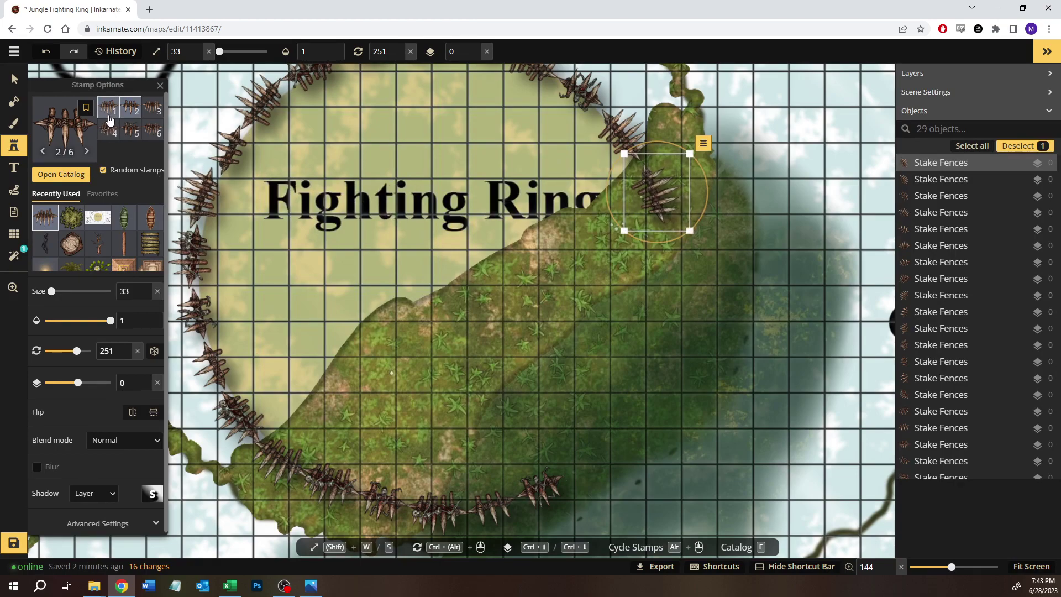
pyautogui.click(670, 274)
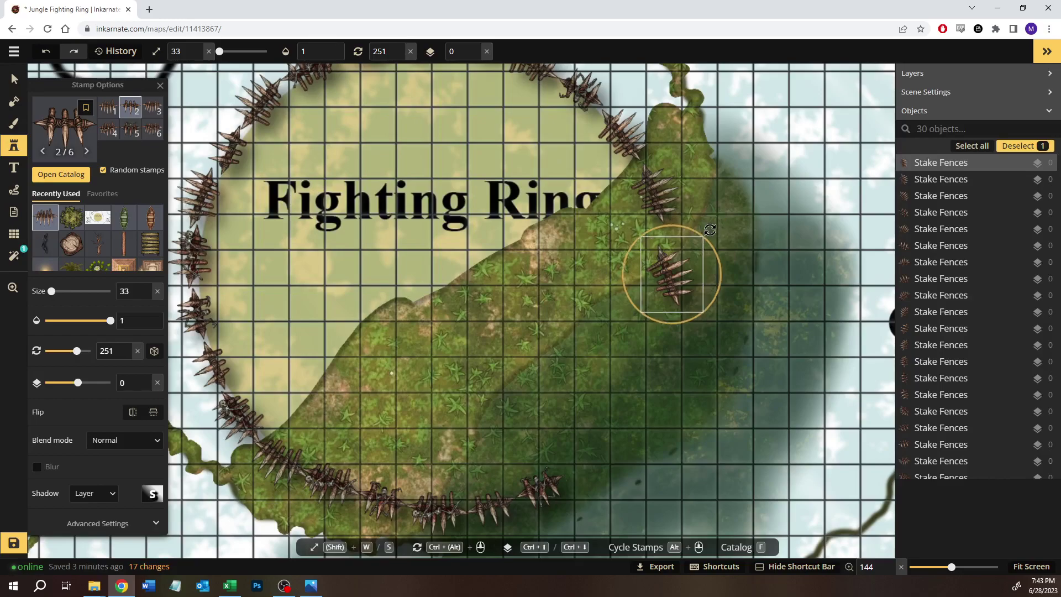
pyautogui.moveTo(680, 269); pyautogui.dragTo(679, 255)
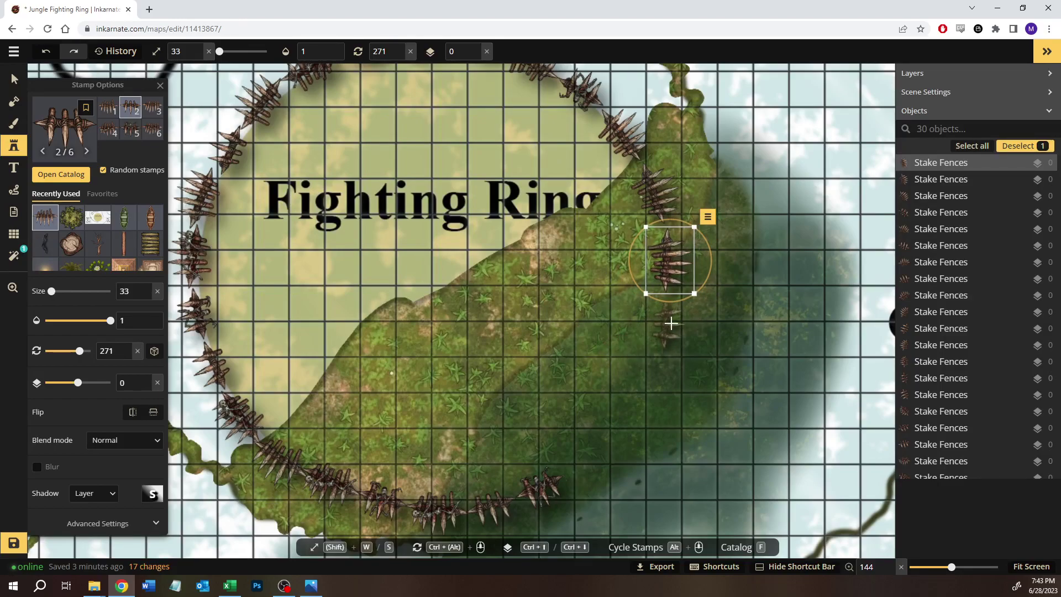
# Add two more stake fences southward along the raised land's eastern side, the lower one rotated to 291 degrees.
pyautogui.click(671, 324)
pyautogui.moveTo(699, 302); pyautogui.dragTo(677, 338)
pyautogui.click(653, 374)
pyautogui.moveTo(653, 396); pyautogui.dragTo(653, 397)
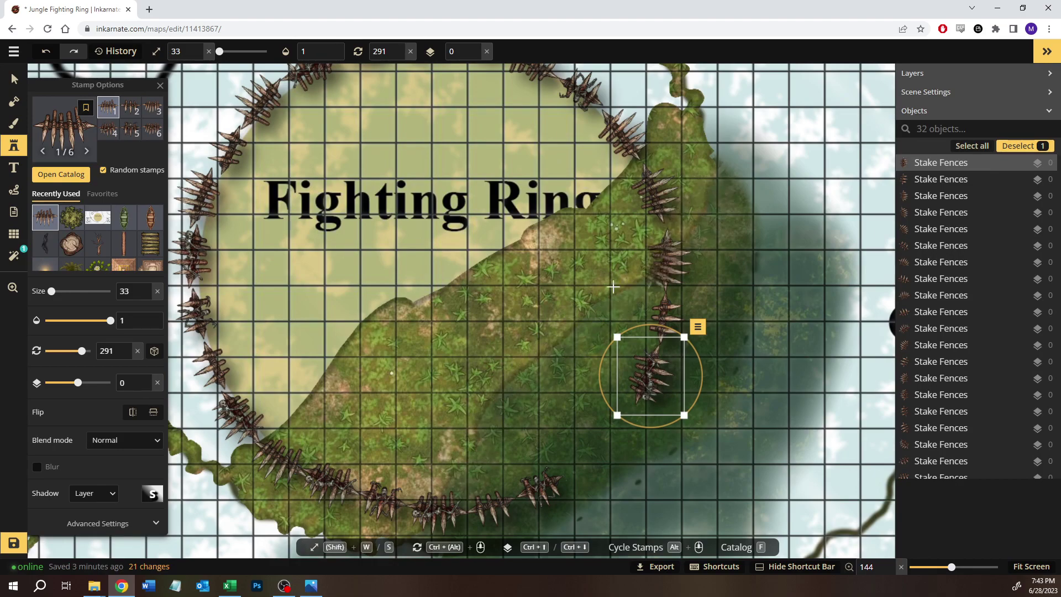
# Place a stake fence on the southeastern curve, rotate it to 313 degrees and join it to the southern fence line.
pyautogui.click(623, 445)
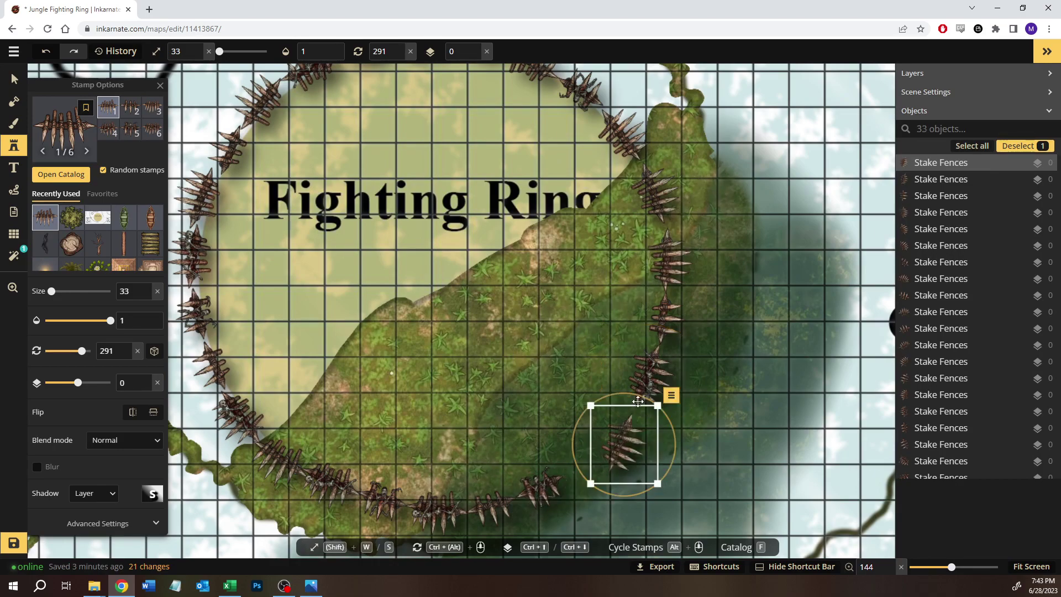
pyautogui.moveTo(642, 398); pyautogui.dragTo(652, 408)
pyautogui.moveTo(628, 449); pyautogui.dragTo(595, 459)
pyautogui.moveTo(617, 407); pyautogui.dragTo(621, 410)
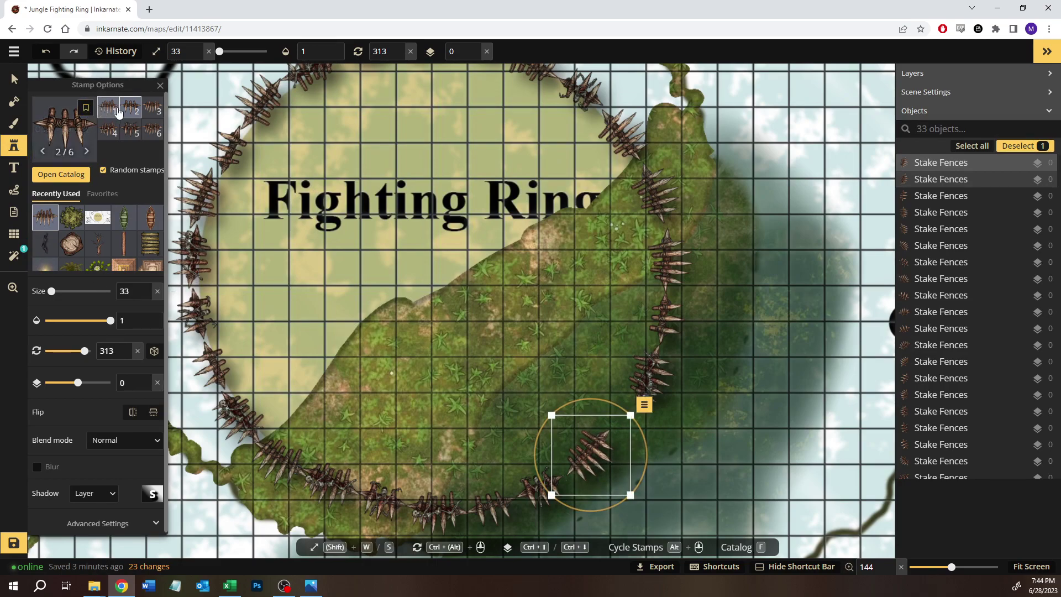
# Close the last gap on the southeastern curve with a small variant 2 stake fence rotated to 300 degrees.
pyautogui.click(573, 377)
pyautogui.moveTo(574, 377); pyautogui.dragTo(626, 423)
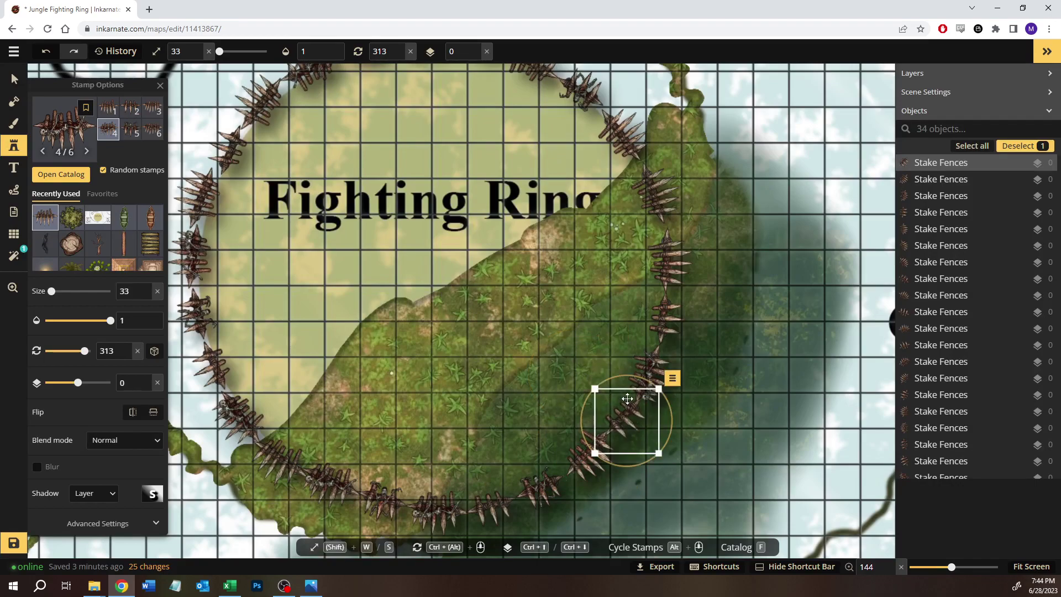
pyautogui.moveTo(630, 380); pyautogui.dragTo(620, 379)
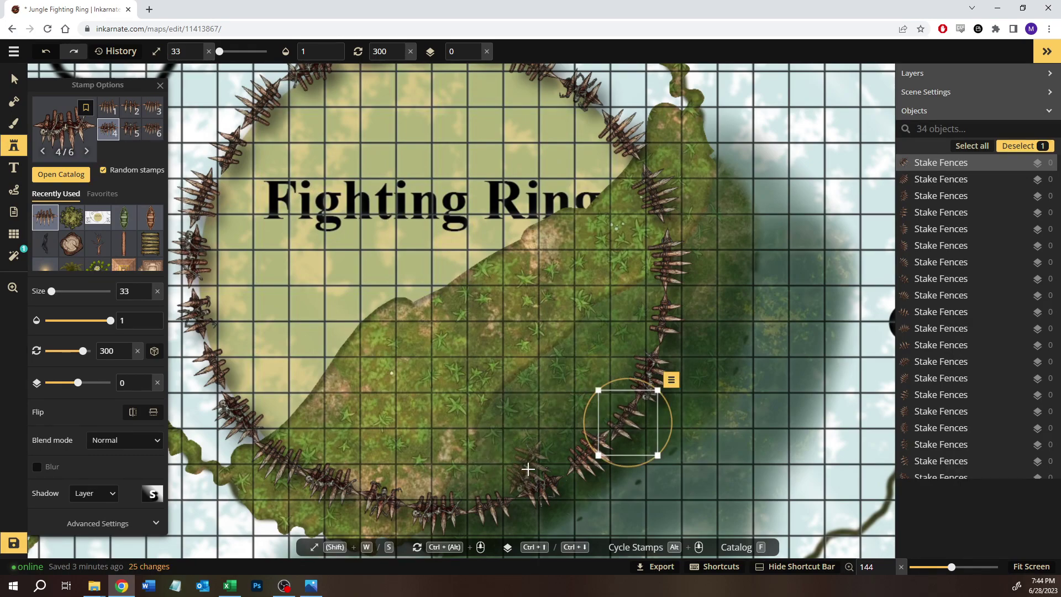
pyautogui.click(14, 78)
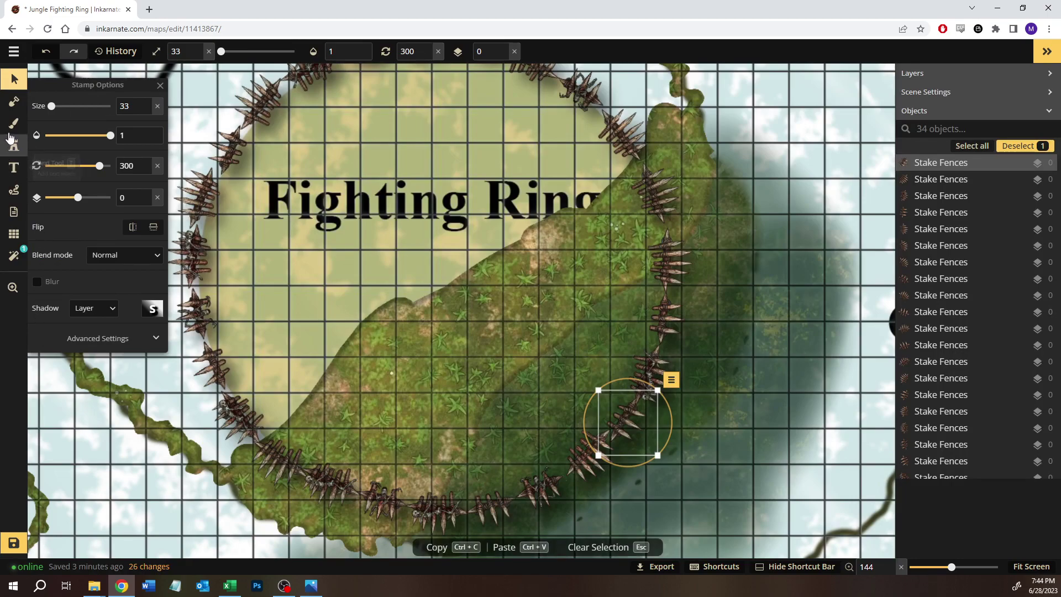
# Preview the land mask with outline, outer shadows and inner shadows each switched off and restored, and open the inner shadow settings.
pyautogui.click(15, 103)
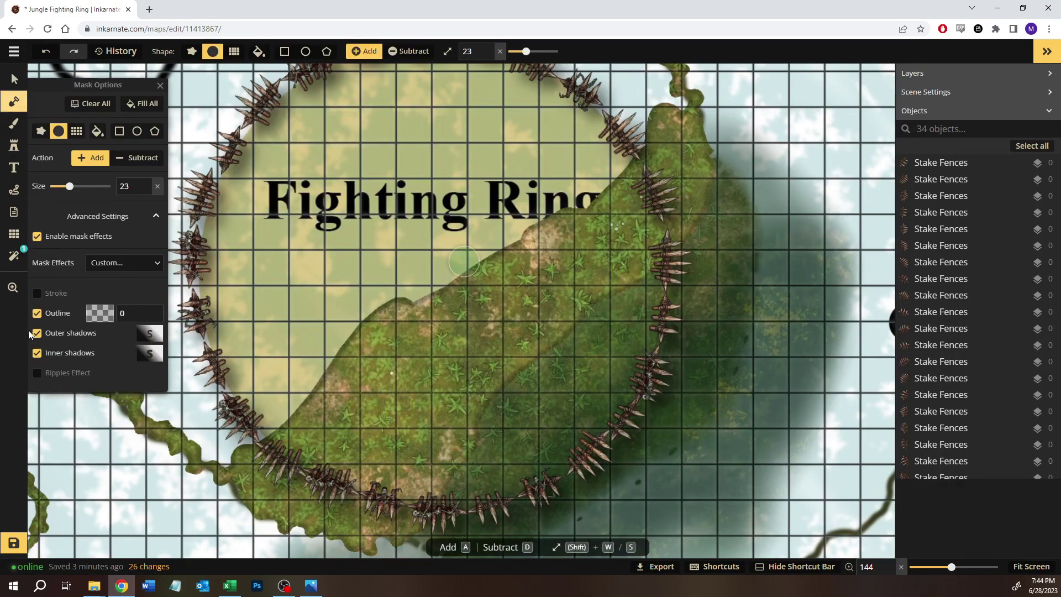
pyautogui.click(37, 315)
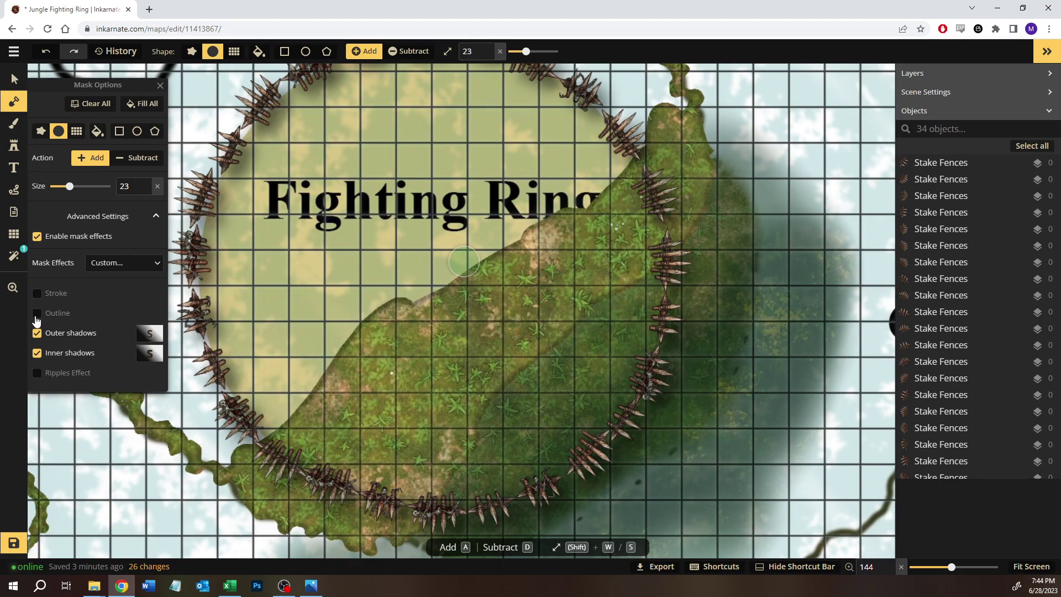
pyautogui.click(36, 319)
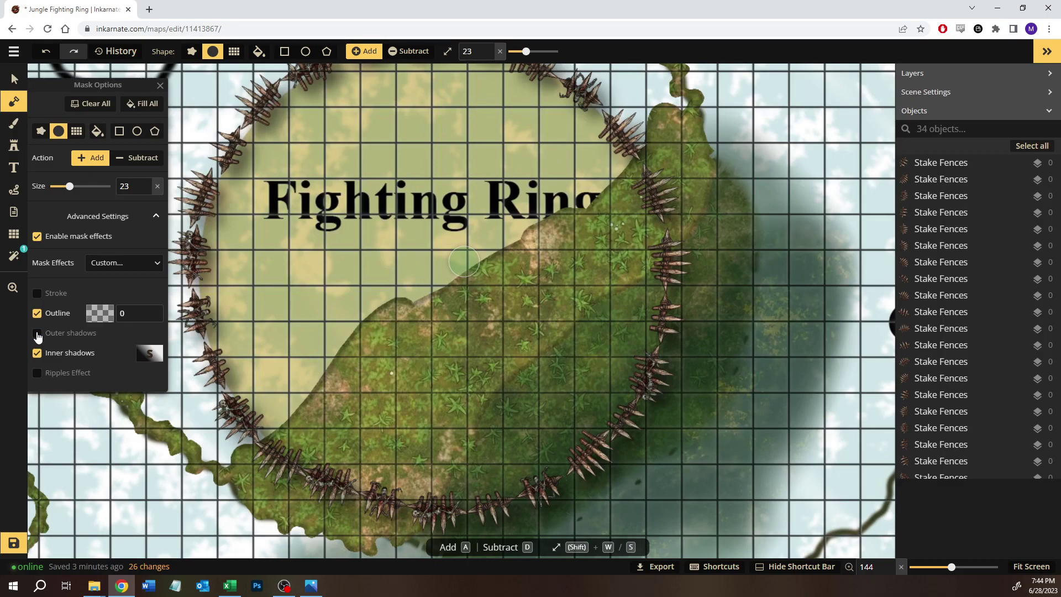
pyautogui.click(37, 334)
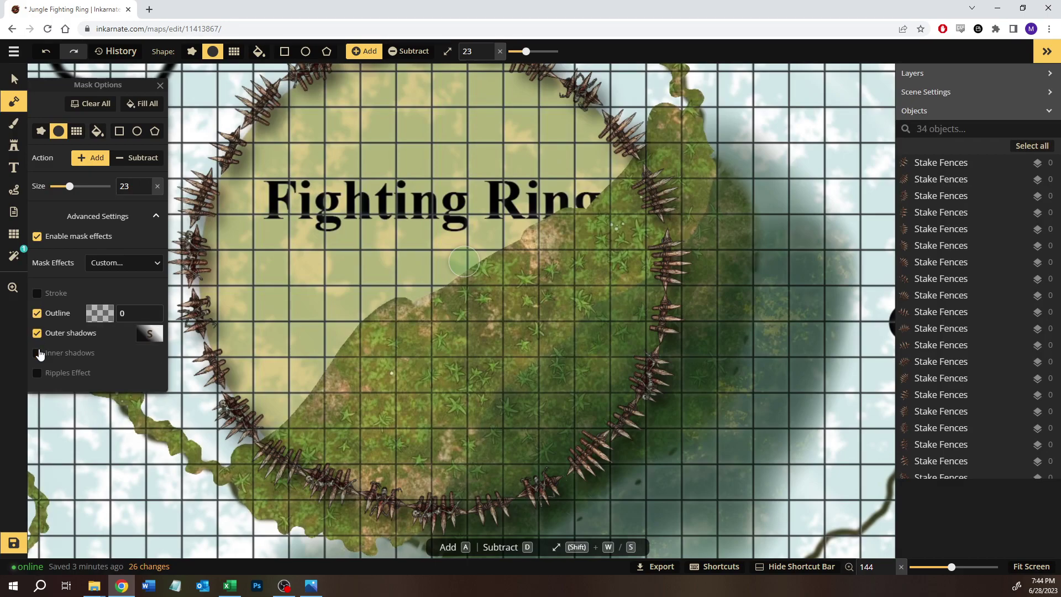
pyautogui.click(37, 358)
pyautogui.click(145, 357)
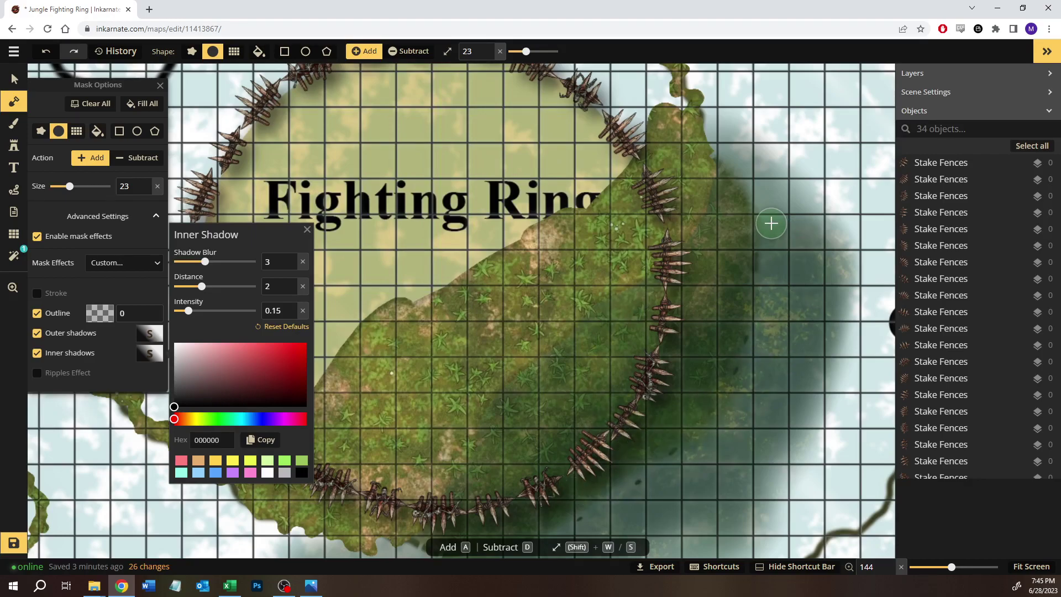
pyautogui.click(15, 79)
pyautogui.scroll(-4, 390, 289)
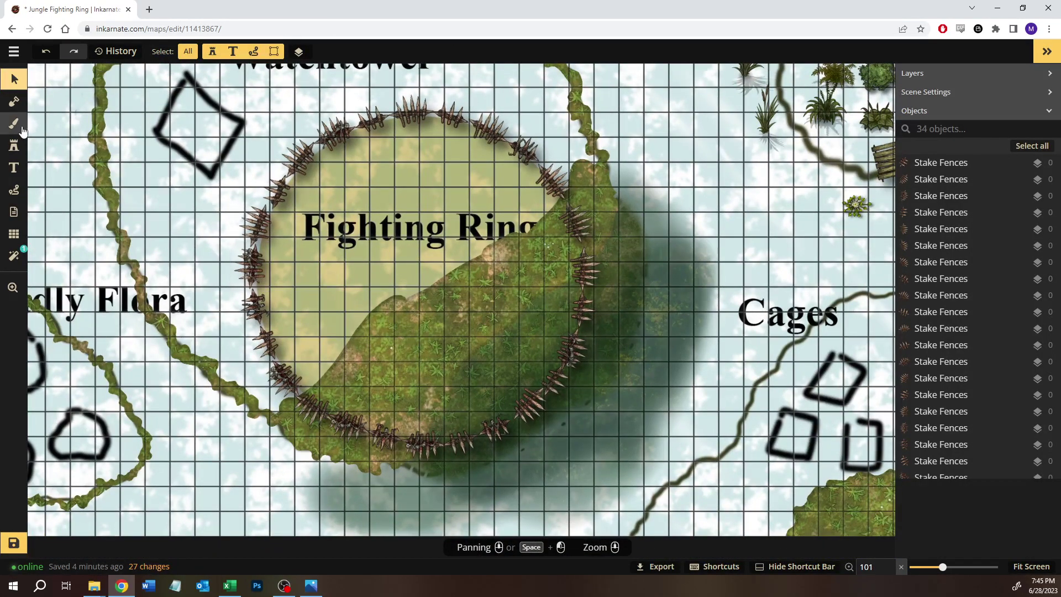
pyautogui.scroll(-2, 114, 262)
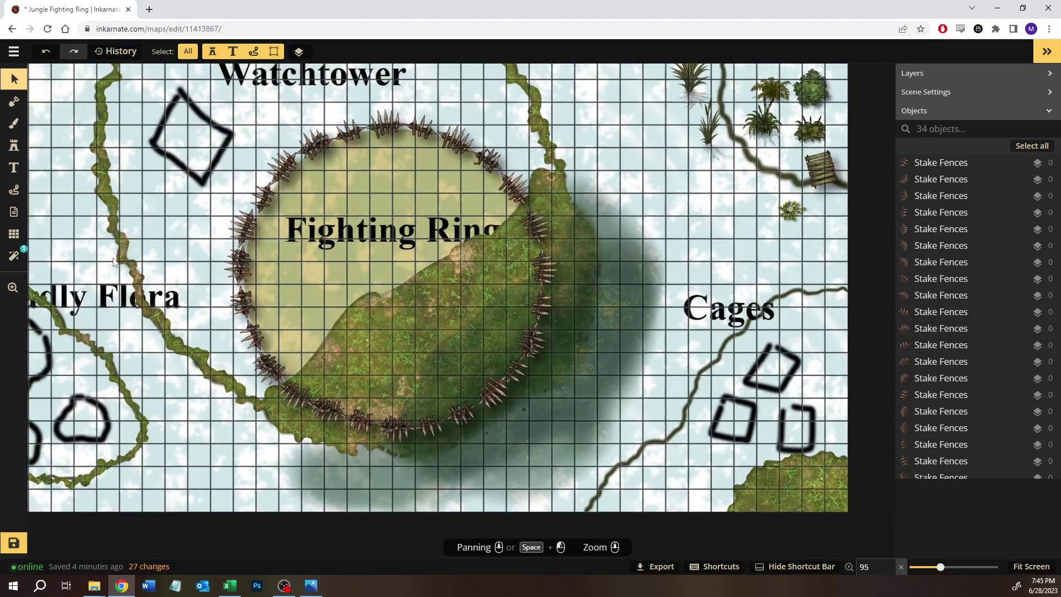
pyautogui.click(14, 123)
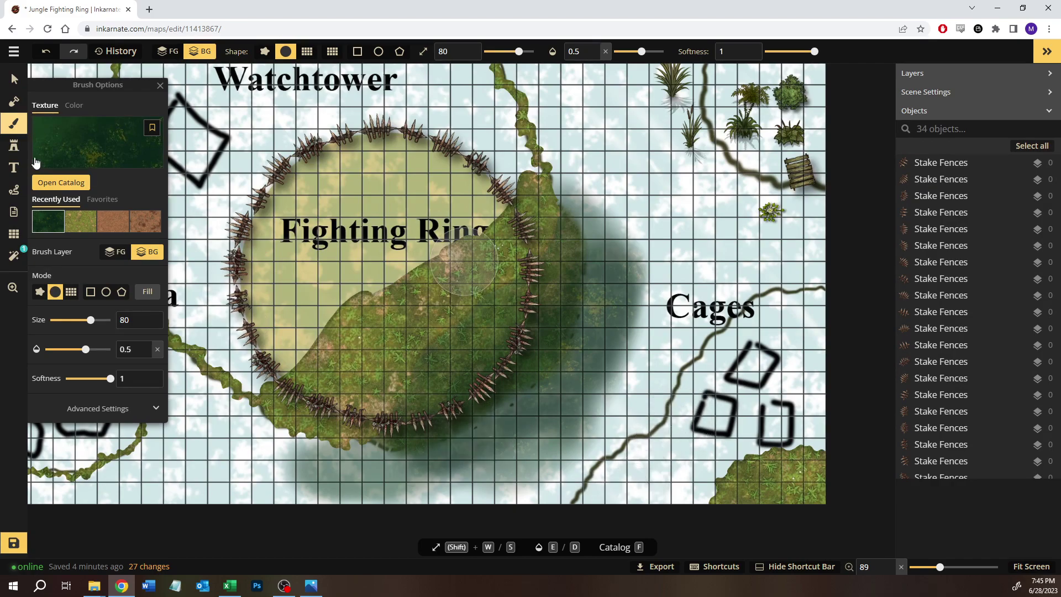
# Trace the sketched path beside the Cages label as land, using the rough mask brush at size 1 with roughness 5.
pyautogui.click(20, 106)
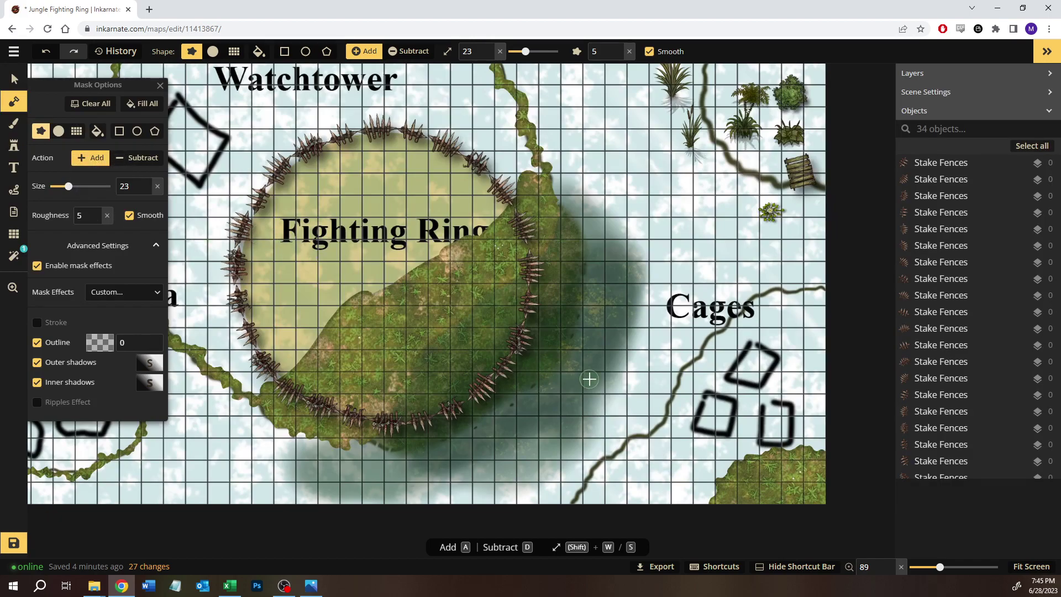
pyautogui.hotkey('shift', 's')
pyautogui.hotkey('shift', 's')
pyautogui.hotkey('shift', 's')
pyautogui.hotkey('shift', 's')
pyautogui.hotkey('shift', 's')
pyautogui.hotkey('shift', 's')
pyautogui.hotkey('shift', 's')
pyautogui.hotkey('shift', 's')
pyautogui.hotkey('shift', 's')
pyautogui.hotkey('shift', 's')
pyautogui.hotkey('shift', 's')
pyautogui.hotkey('shift', 's')
pyautogui.hotkey('shift', 's')
pyautogui.hotkey('shift', 's')
pyautogui.hotkey('shift', 's')
pyautogui.hotkey('shift', 's')
pyautogui.hotkey('shift', 's')
pyautogui.hotkey('shift', 's')
pyautogui.hotkey('shift', 's')
pyautogui.hotkey('shift', 's')
pyautogui.scroll(5, 754, 426)
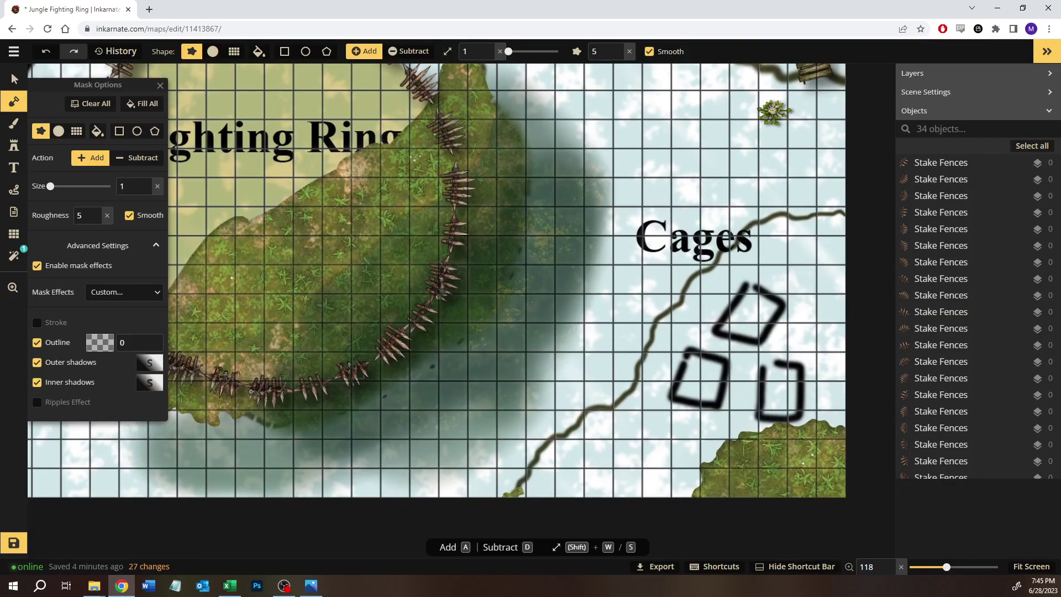
pyautogui.moveTo(540, 456)
pyautogui.mouseDown()
pyautogui.moveTo(579, 412)
pyautogui.moveTo(611, 404)
pyautogui.mouseUp()
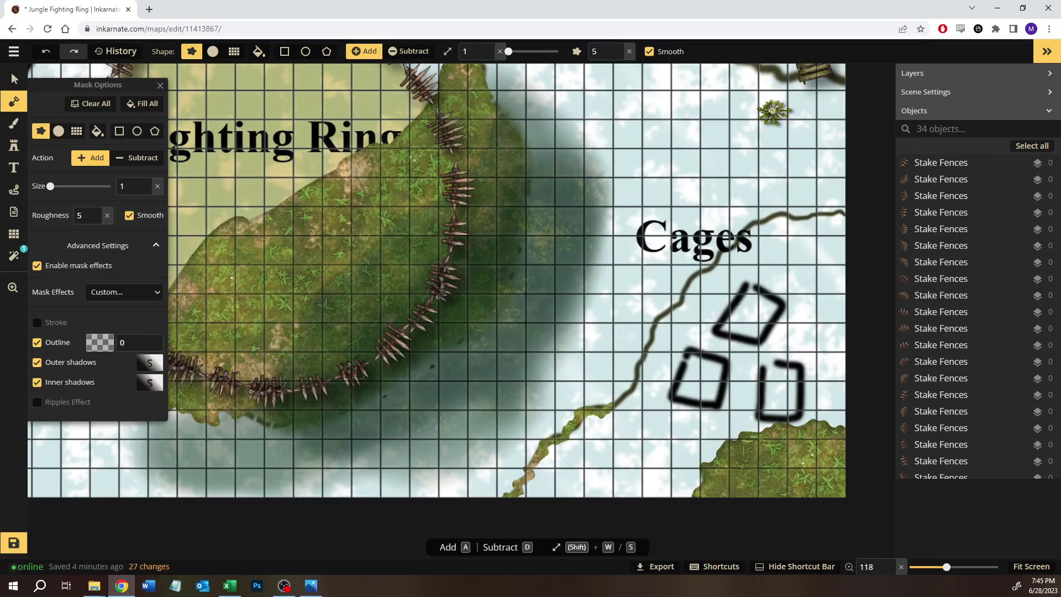
pyautogui.moveTo(644, 360)
pyautogui.mouseDown()
pyautogui.moveTo(663, 307)
pyautogui.moveTo(682, 301)
pyautogui.moveTo(694, 271)
pyautogui.mouseUp()
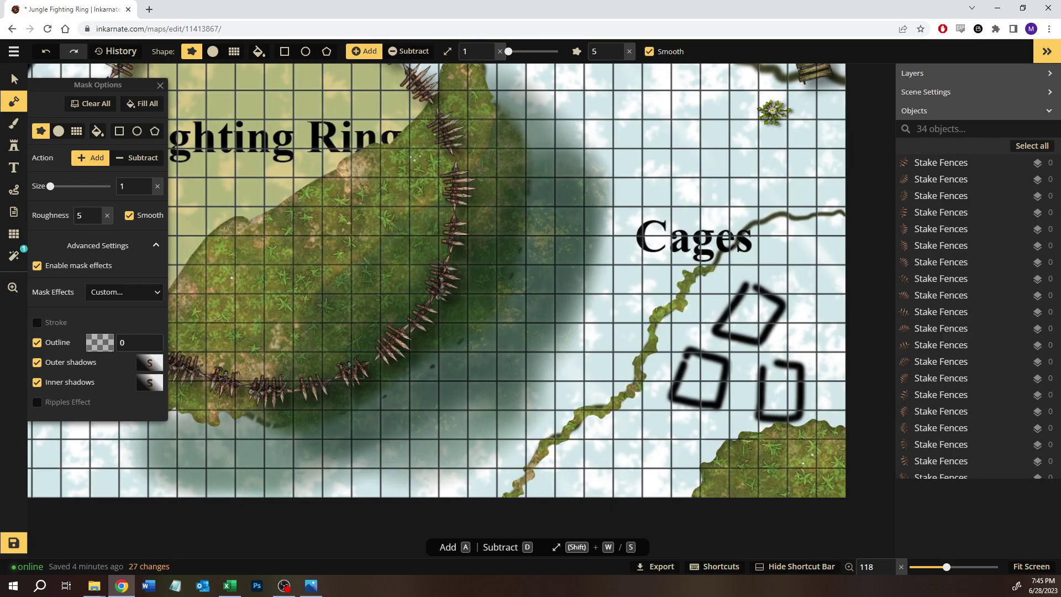
pyautogui.moveTo(746, 230)
pyautogui.mouseDown()
pyautogui.moveTo(789, 213)
pyautogui.moveTo(855, 216)
pyautogui.mouseUp()
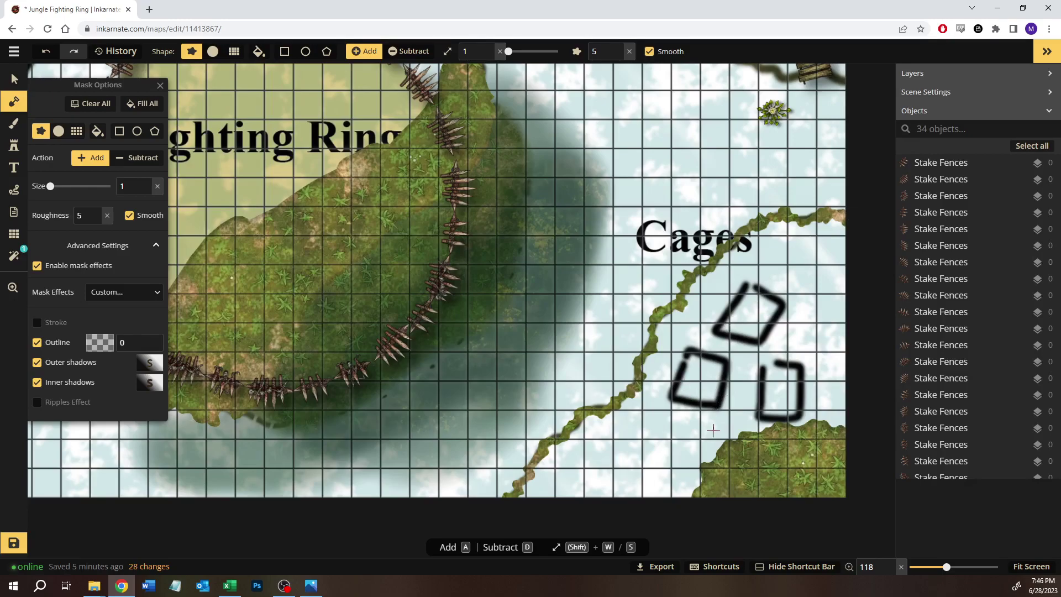
# Remove the Orc pack filter from the stamp catalog and search it for "cage".
pyautogui.click(14, 146)
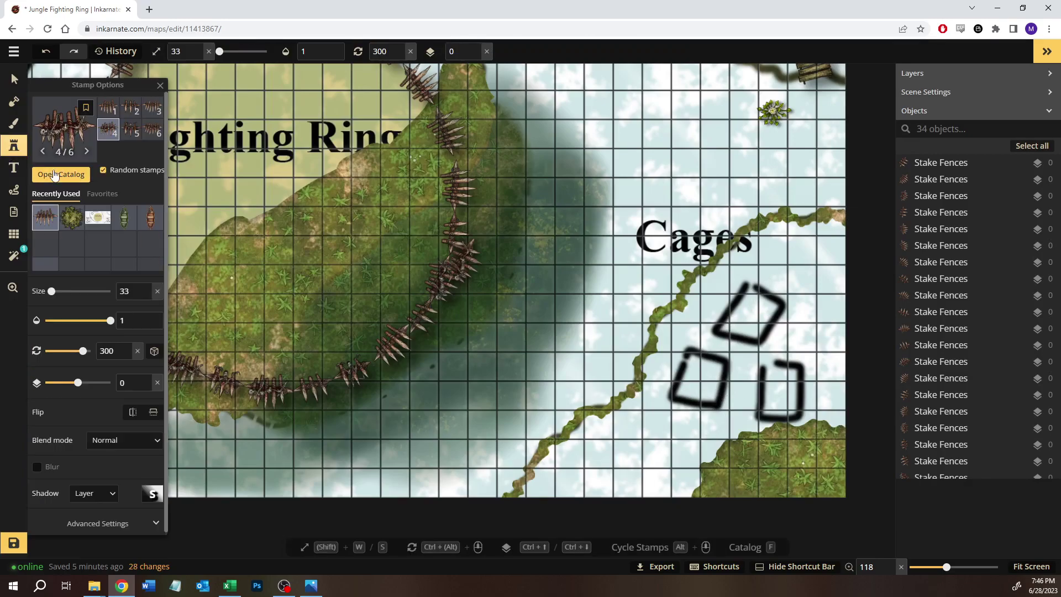
pyautogui.click(66, 173)
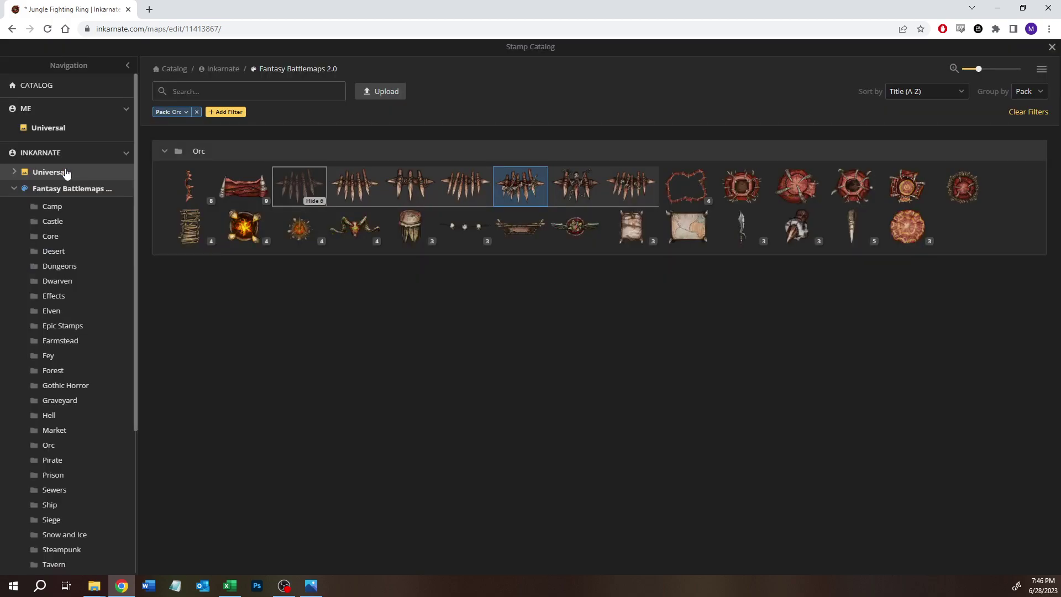
pyautogui.click(196, 112)
pyautogui.click(204, 93)
pyautogui.write('cage')
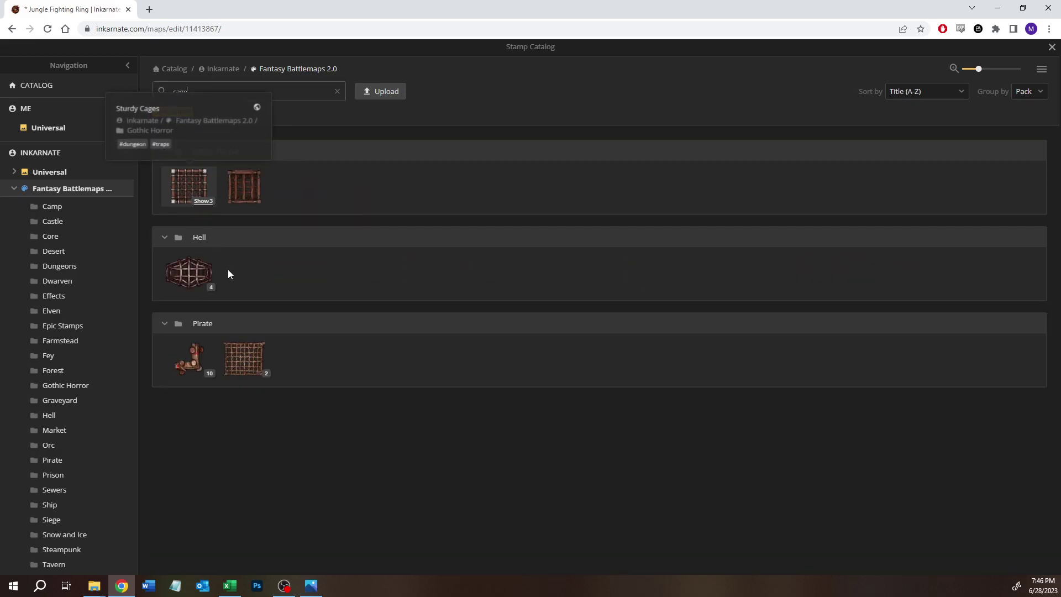
# Compare the cage stamps and choose the single-variant Sturdy Cages stamp from the Gothic Horror pack.
pyautogui.moveTo(235, 361)
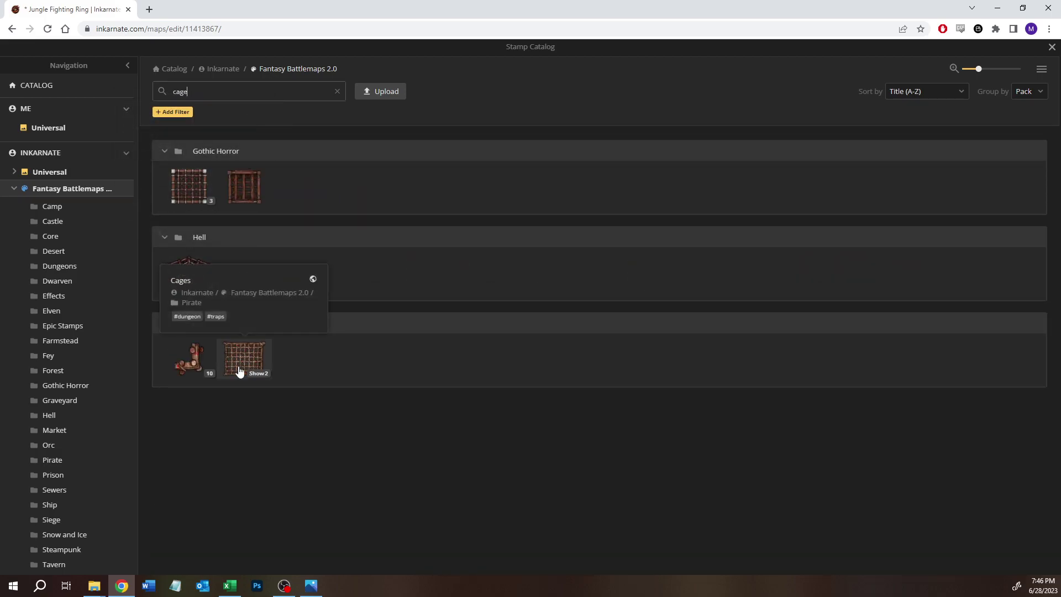
pyautogui.moveTo(192, 287)
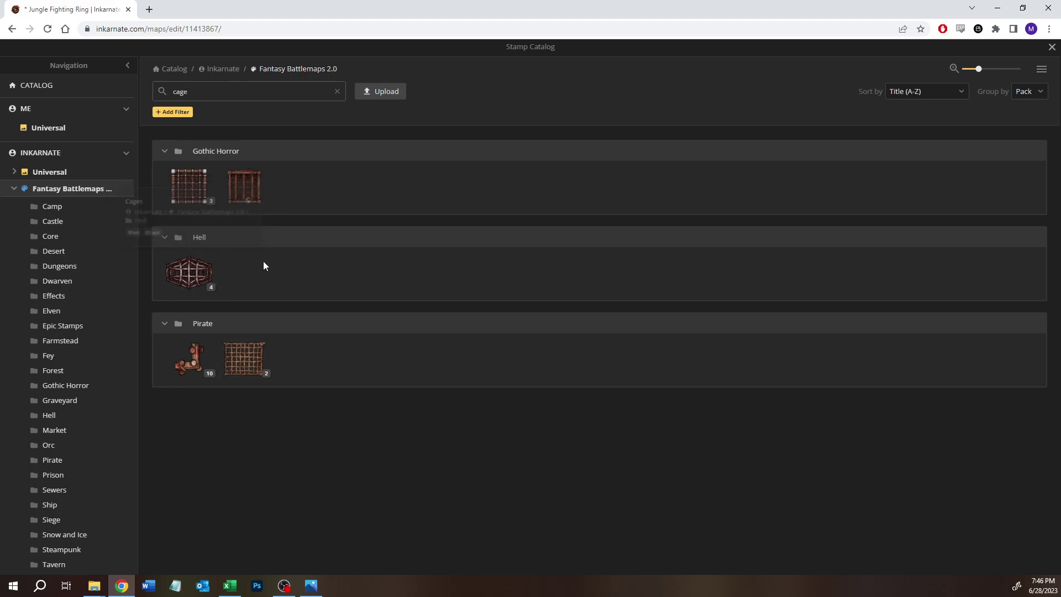
pyautogui.moveTo(200, 203)
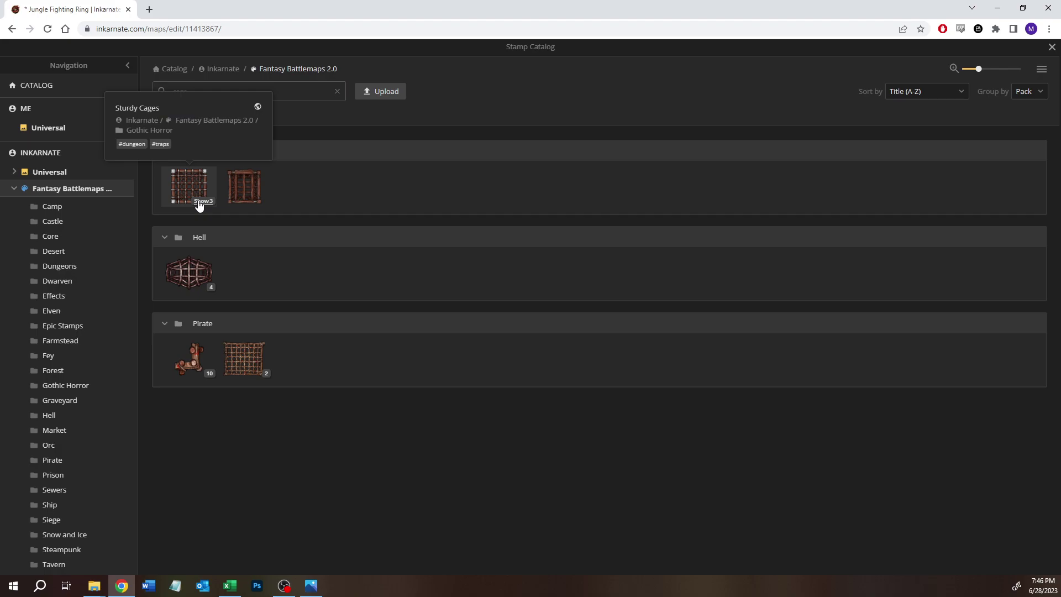
pyautogui.moveTo(254, 193)
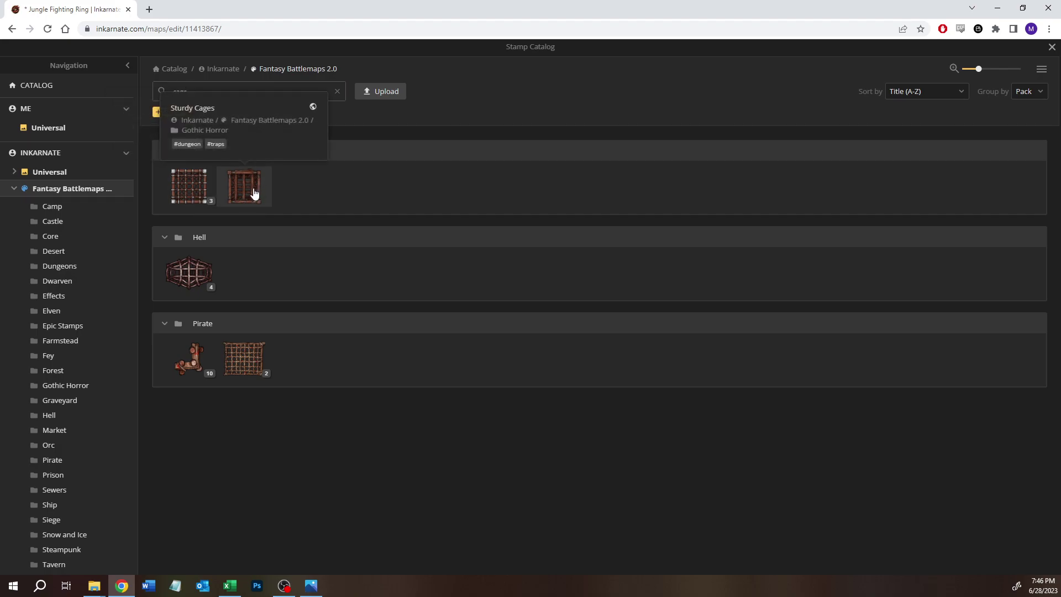
pyautogui.click(195, 203)
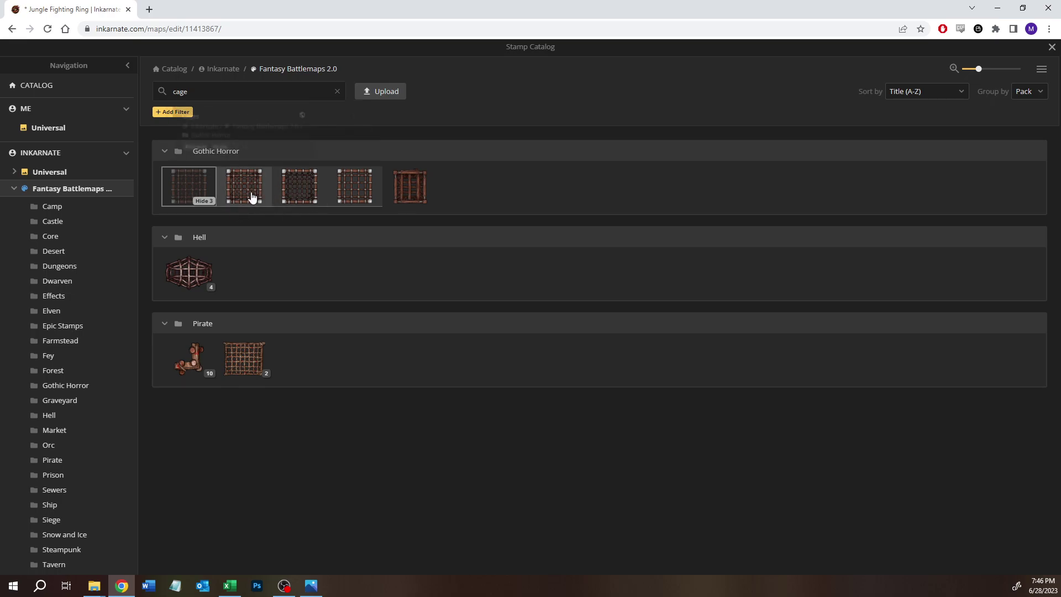
pyautogui.moveTo(402, 188)
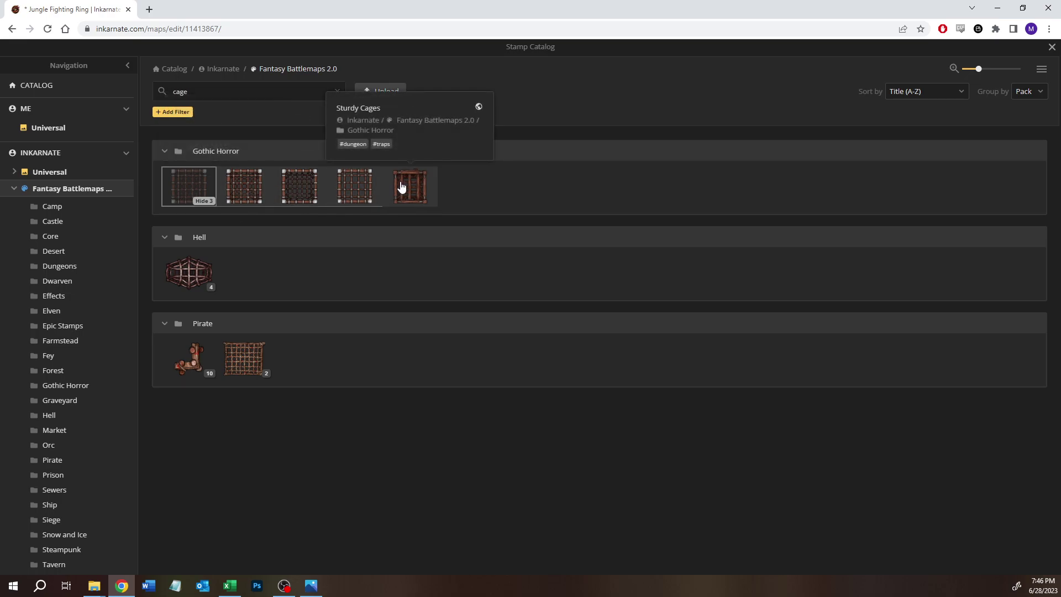
pyautogui.click(402, 187)
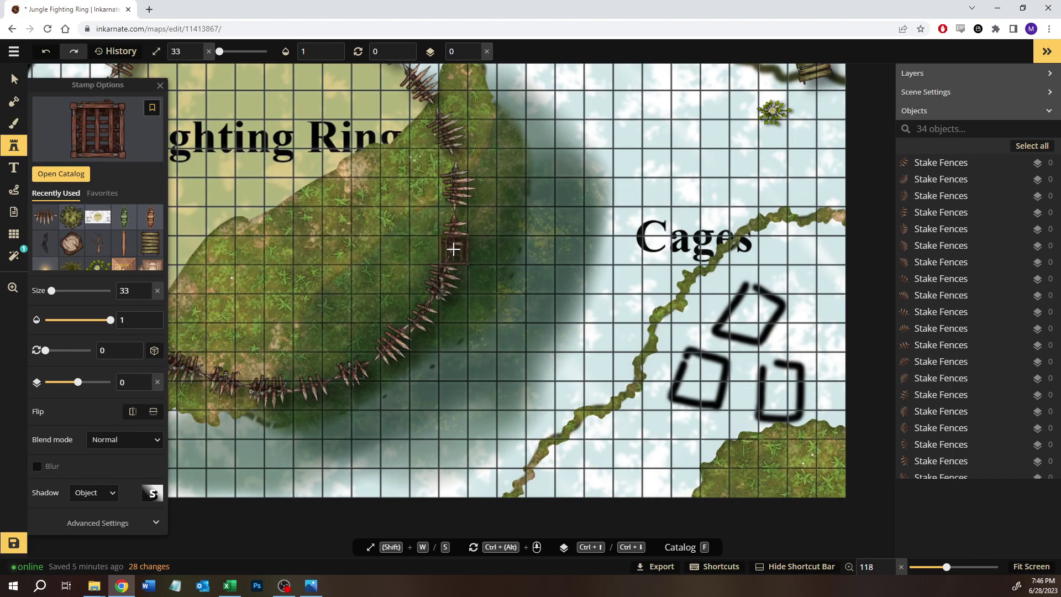
# Place a sturdy cage at size 50 on the sketched cage outline nearest the path and rotate it to 18 degrees.
pyautogui.scroll(3, 439, 308)
pyautogui.scroll(5, 435, 304)
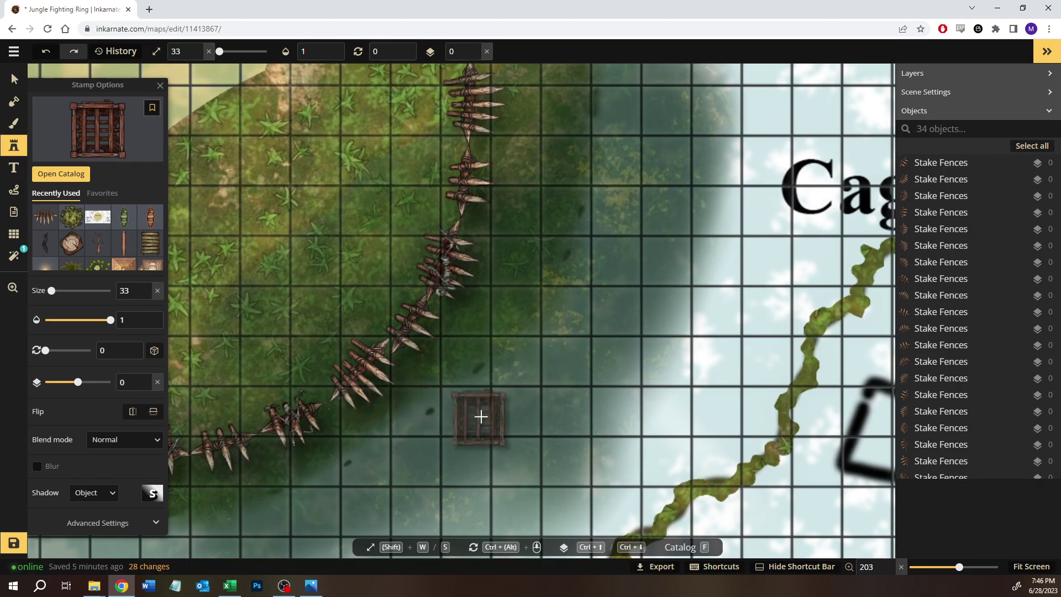
pyautogui.press('space')
pyautogui.moveTo(630, 350); pyautogui.dragTo(317, 306)
pyautogui.click(565, 383)
pyautogui.moveTo(586, 344); pyautogui.dragTo(601, 327)
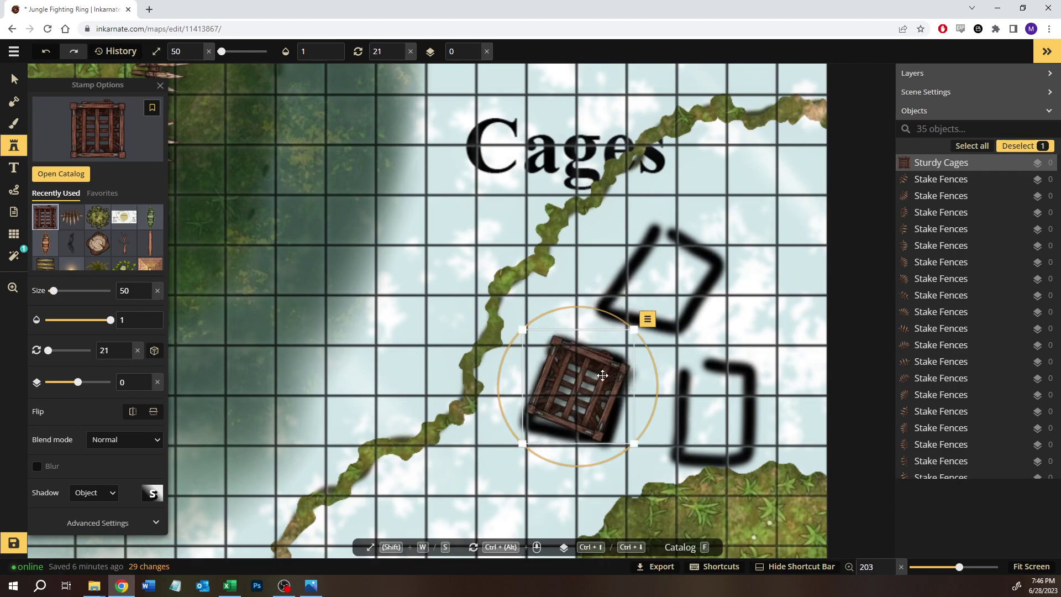
pyautogui.moveTo(603, 370); pyautogui.dragTo(603, 373)
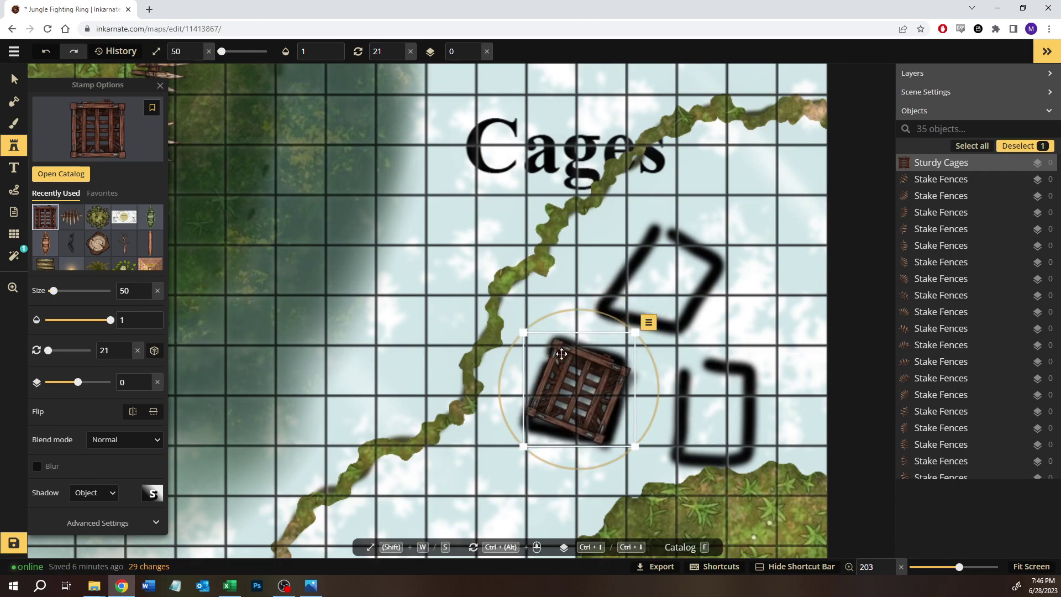
pyautogui.moveTo(554, 308); pyautogui.dragTo(549, 313)
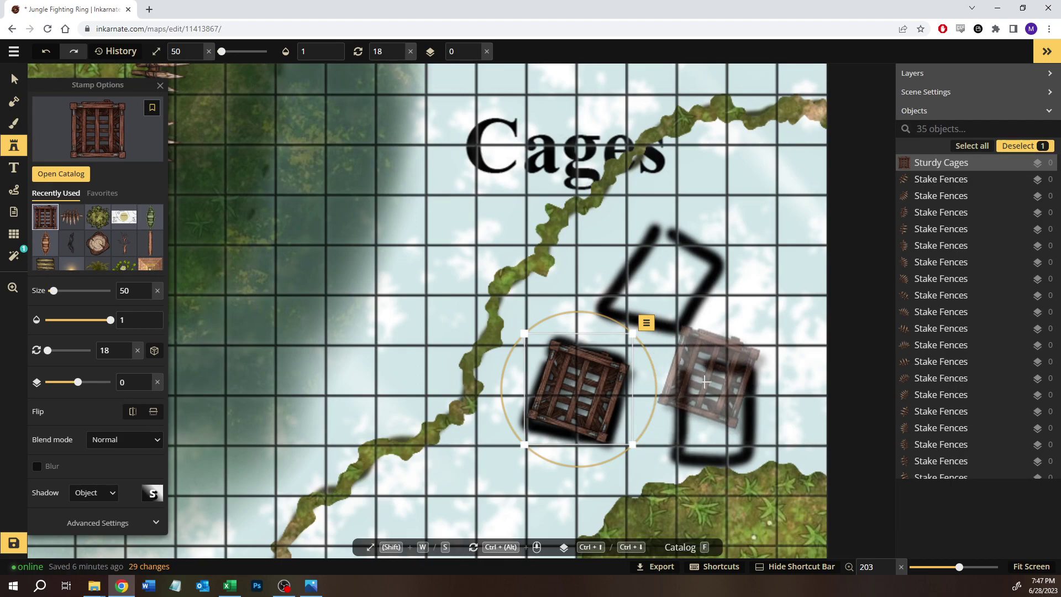
# Place a second sturdy cage at size 33 in the southeastern sketched outline, rotate it to 354 degrees and deselect it.
pyautogui.click(699, 387)
pyautogui.moveTo(699, 387); pyautogui.dragTo(707, 407)
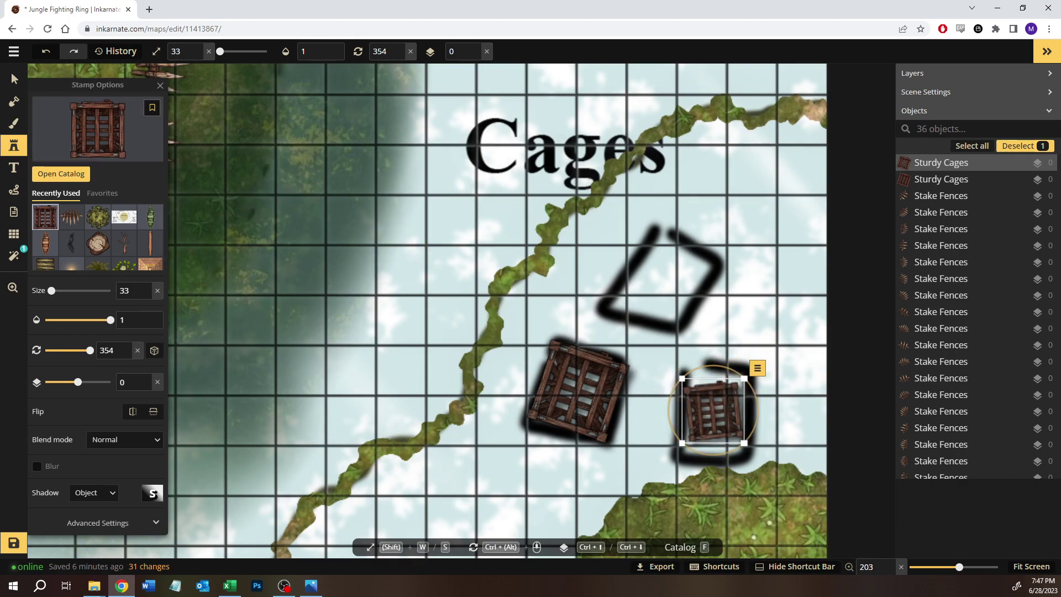
pyautogui.click(13, 81)
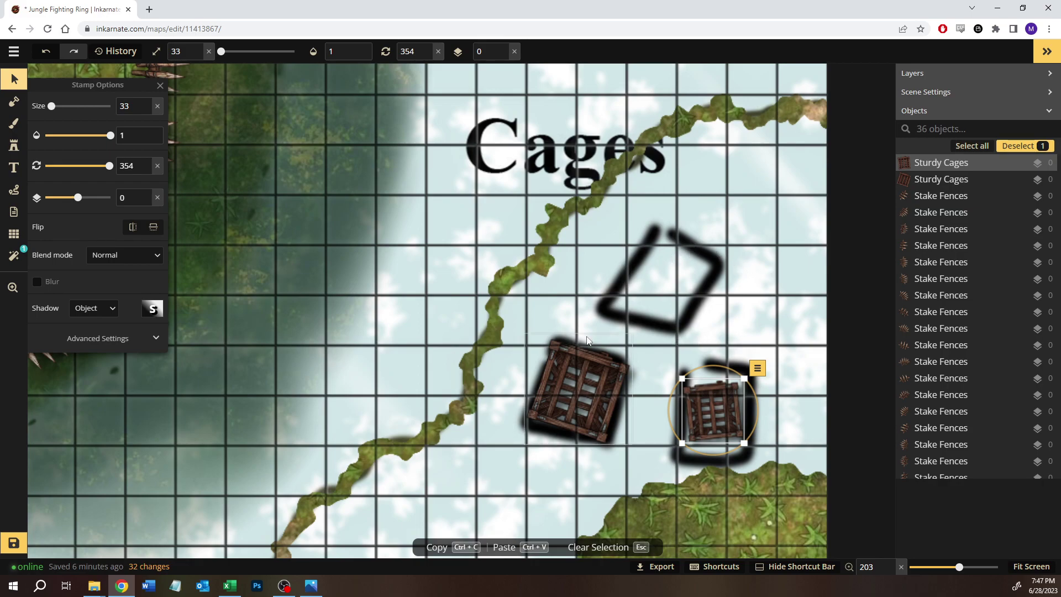
pyautogui.moveTo(255, 217); pyautogui.dragTo(199, 259)
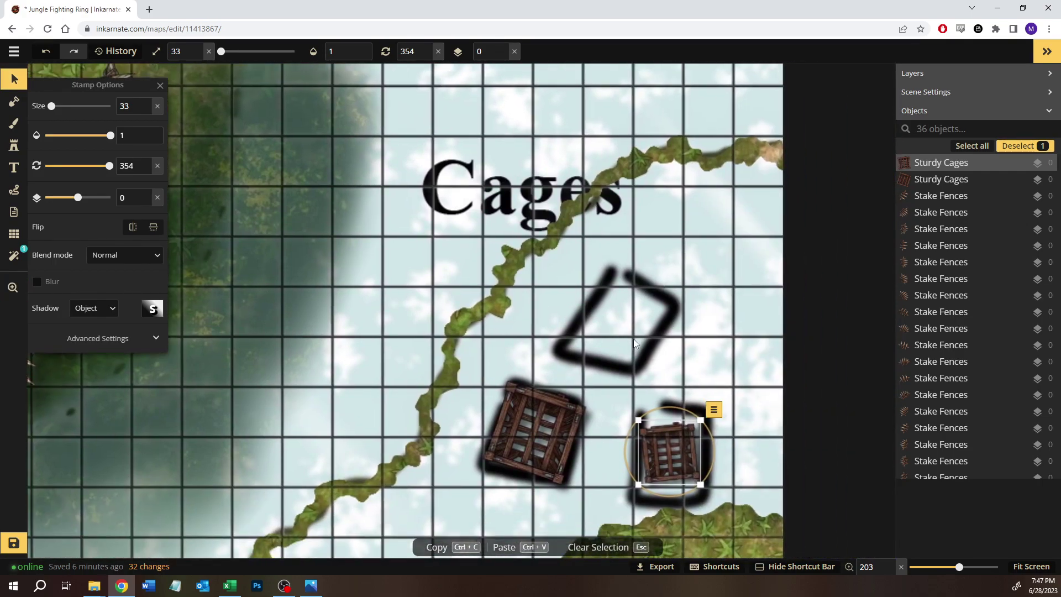
pyautogui.click(612, 371)
pyautogui.moveTo(608, 361); pyautogui.dragTo(575, 284)
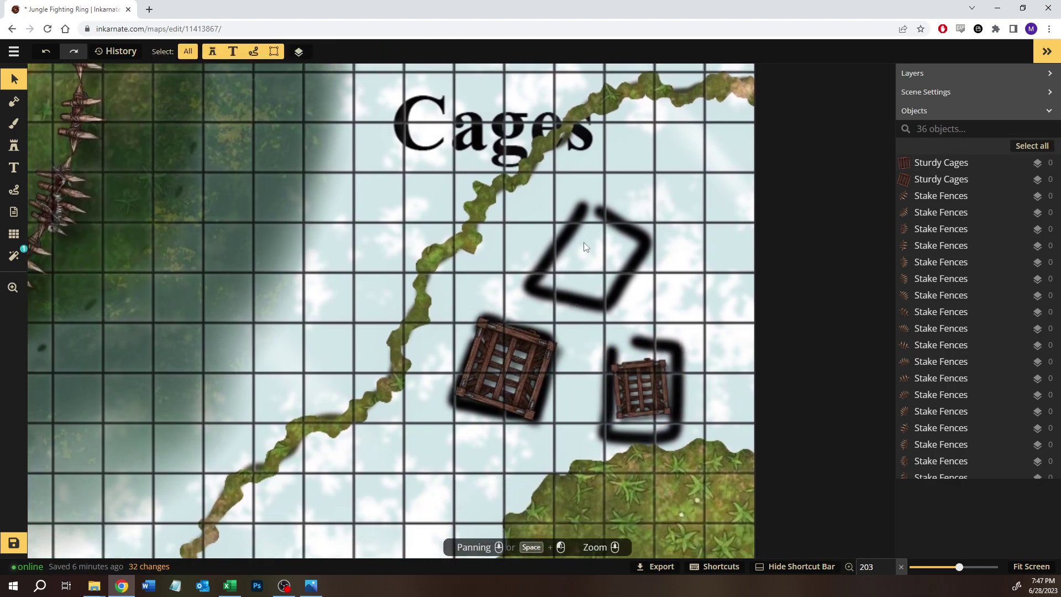